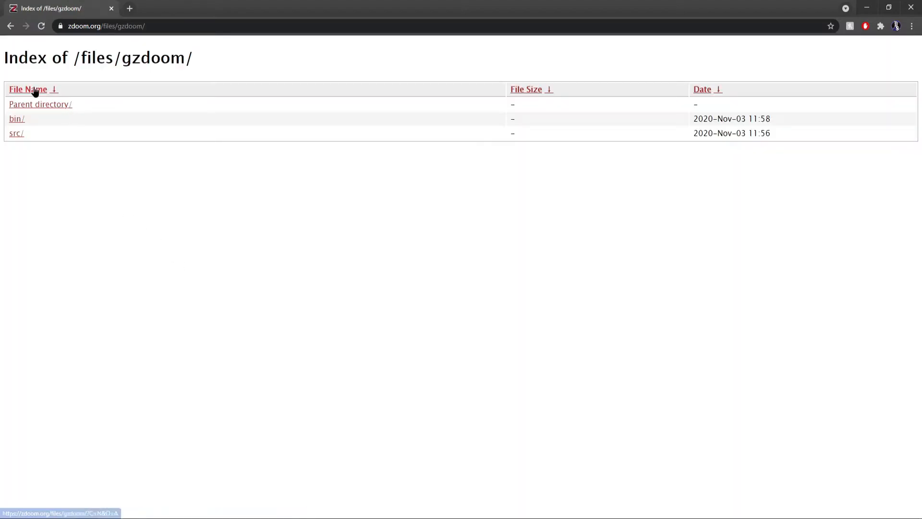
- Browse the zdoom.org files directory, then go back to the ZDoom downloads page
{"action": "left_click", "coordinate": [42, 111]}
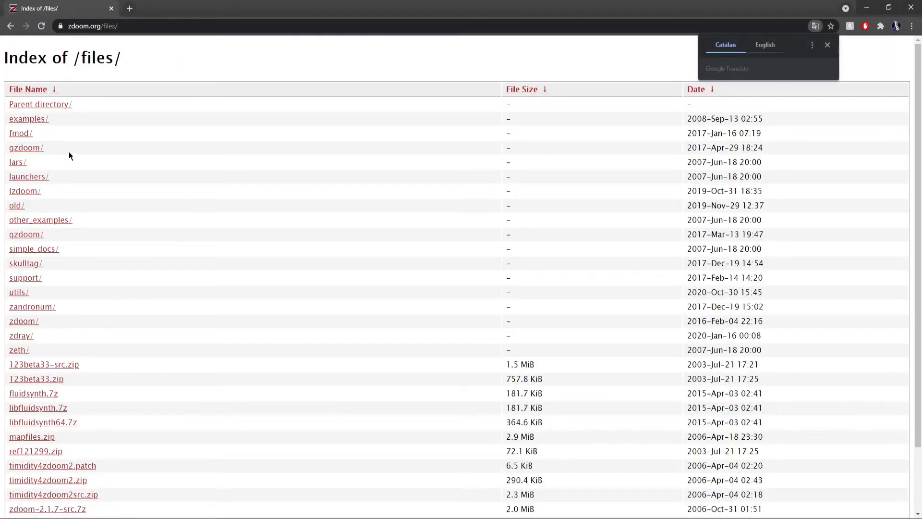
{"action": "scroll", "coordinate": [264, 235], "scroll_direction": "down", "scroll_amount": 1}
{"action": "scroll", "coordinate": [262, 232], "scroll_direction": "up", "scroll_amount": 1}
{"action": "left_click", "coordinate": [10, 26]}
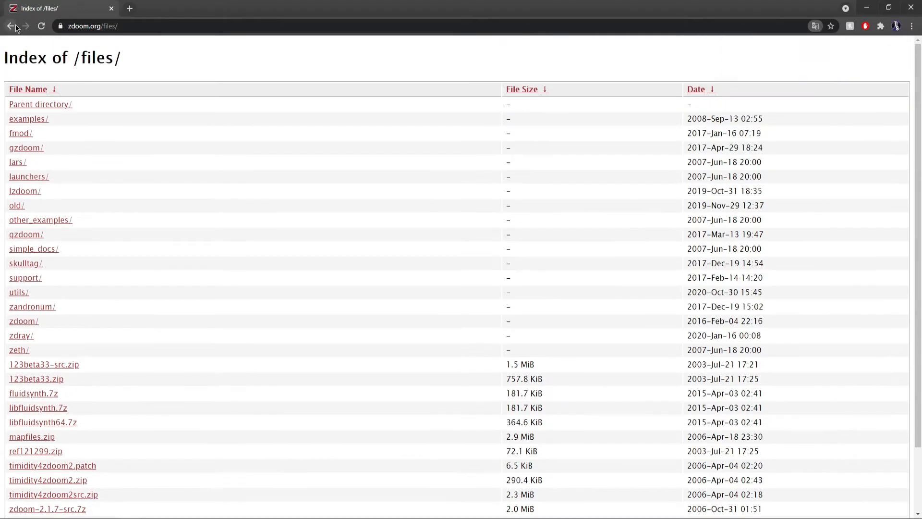
{"action": "left_click", "coordinate": [10, 26]}
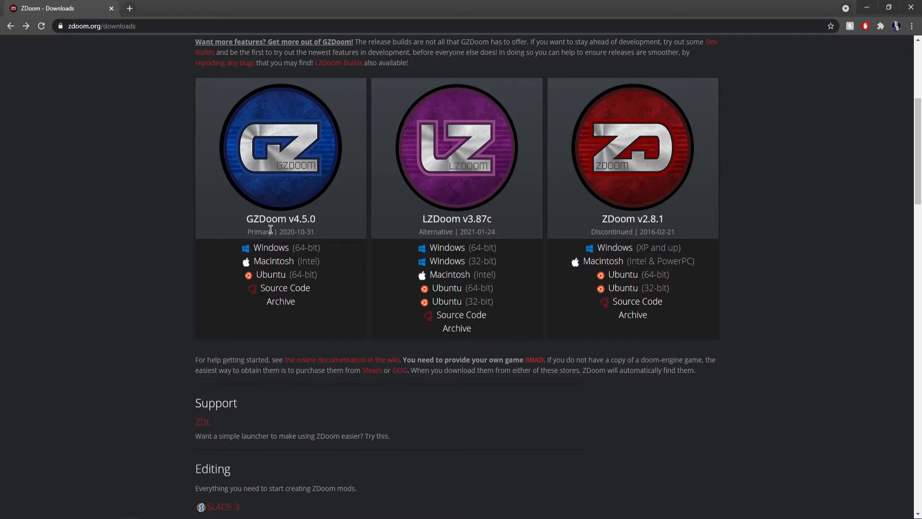
- Download the GZDoom v4.5.0 Windows (64-bit) archive and open it in WinRAR
{"action": "left_click", "coordinate": [279, 248]}
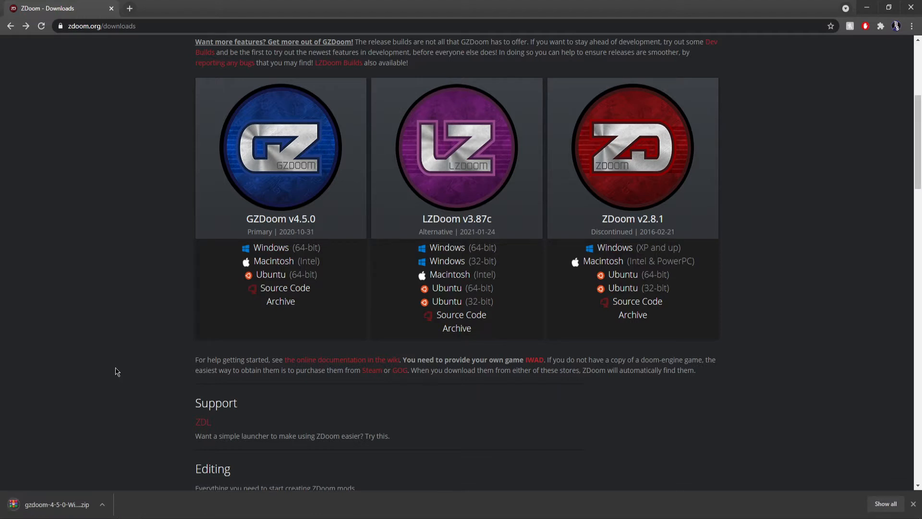
{"action": "left_click", "coordinate": [83, 505]}
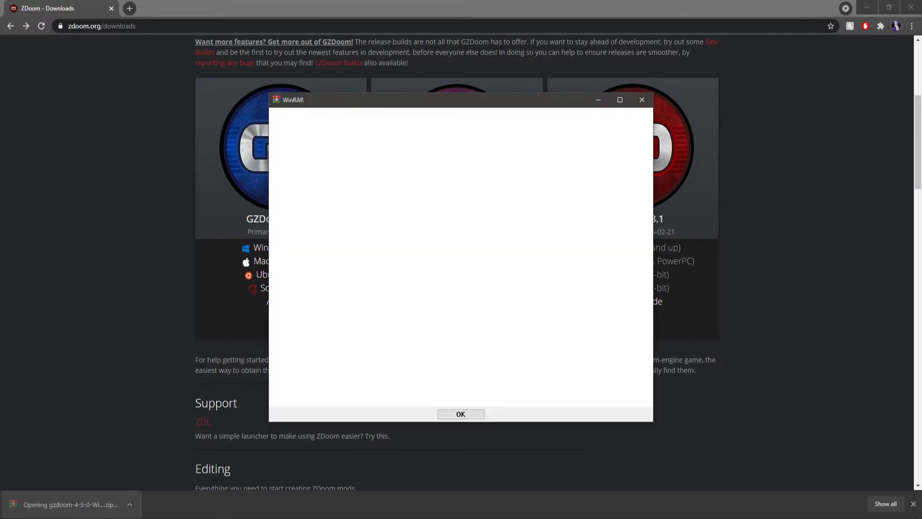
{"action": "left_click", "coordinate": [638, 101]}
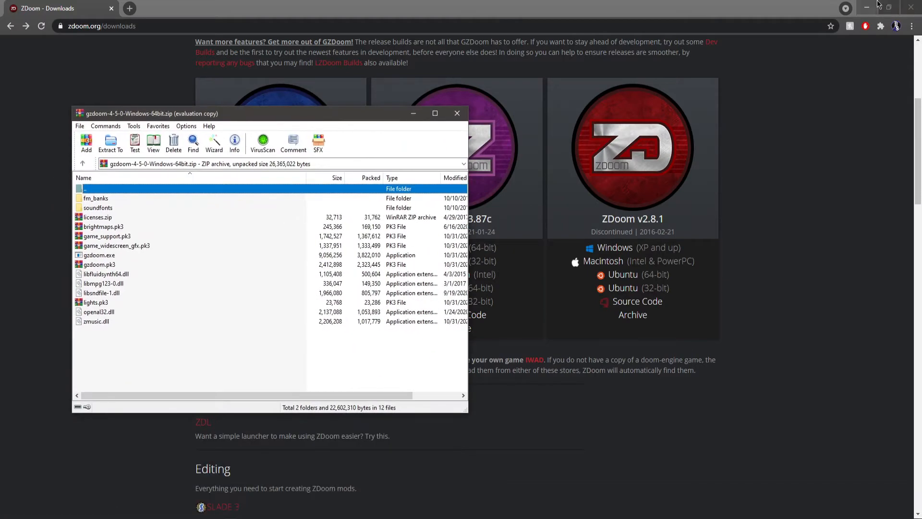
- Minimize the open windows and turn on showing desktop icons
{"action": "left_click", "coordinate": [866, 6]}
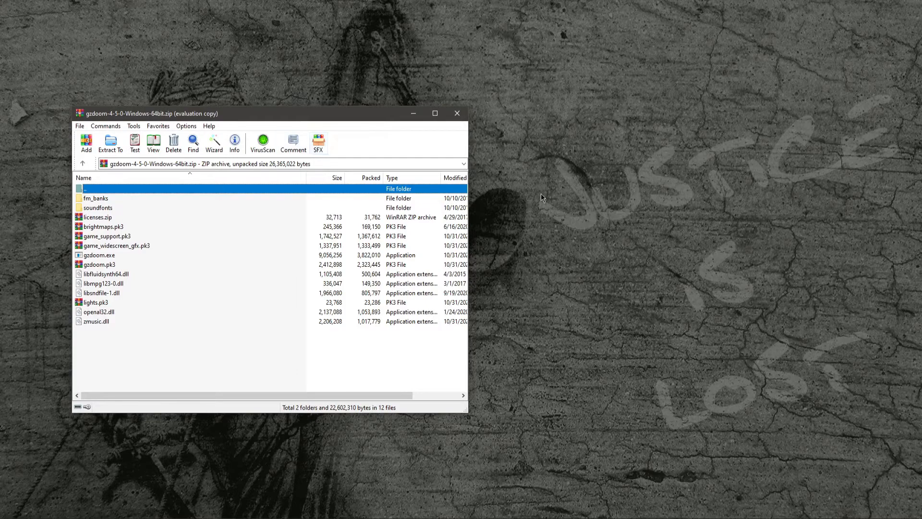
{"action": "left_click", "coordinate": [413, 115]}
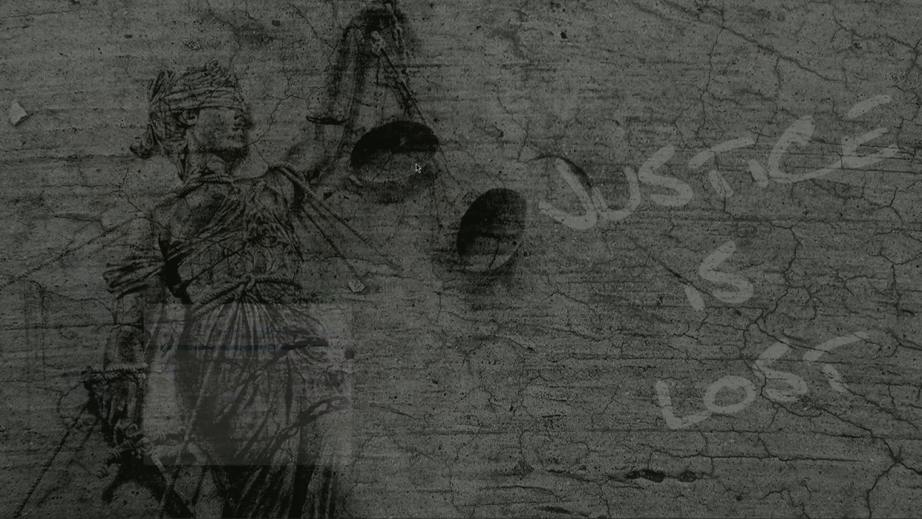
{"action": "right_click", "coordinate": [454, 232]}
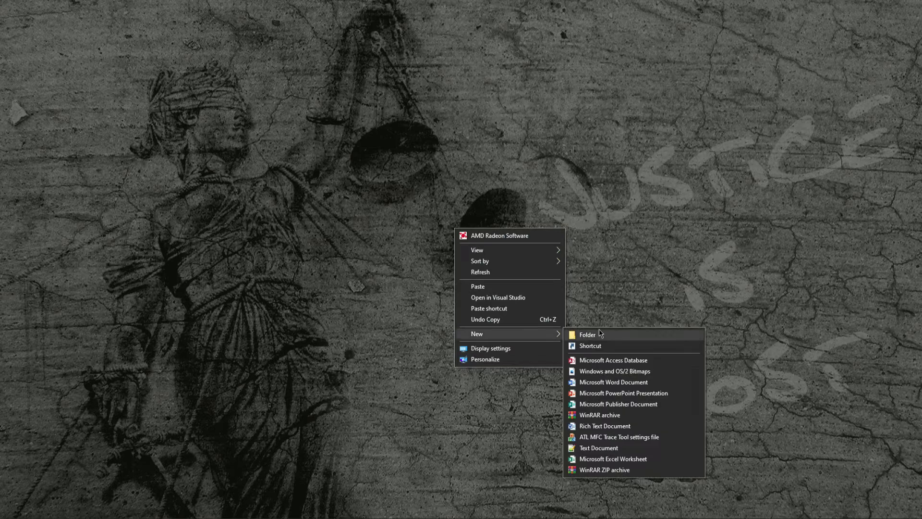
{"action": "left_click", "coordinate": [413, 284]}
{"action": "right_click", "coordinate": [403, 270]}
{"action": "mouse_move", "coordinate": [436, 292]}
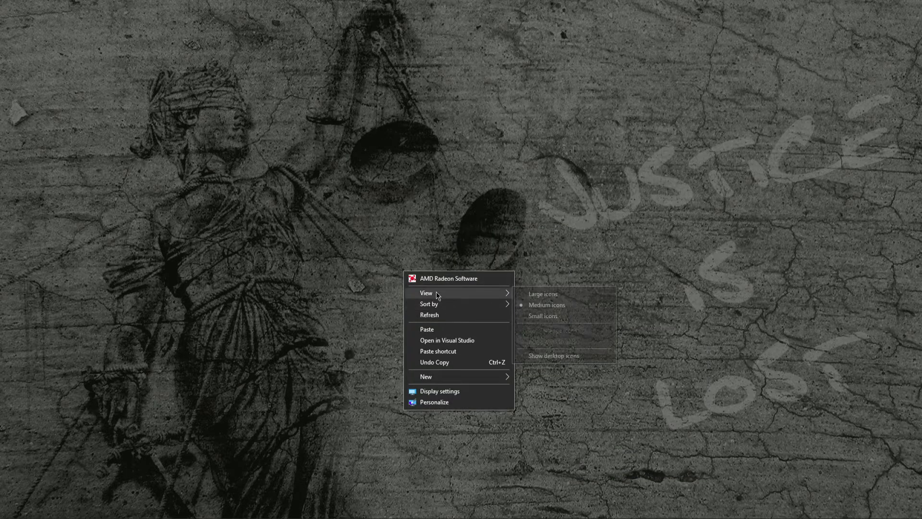
{"action": "left_click", "coordinate": [567, 355]}
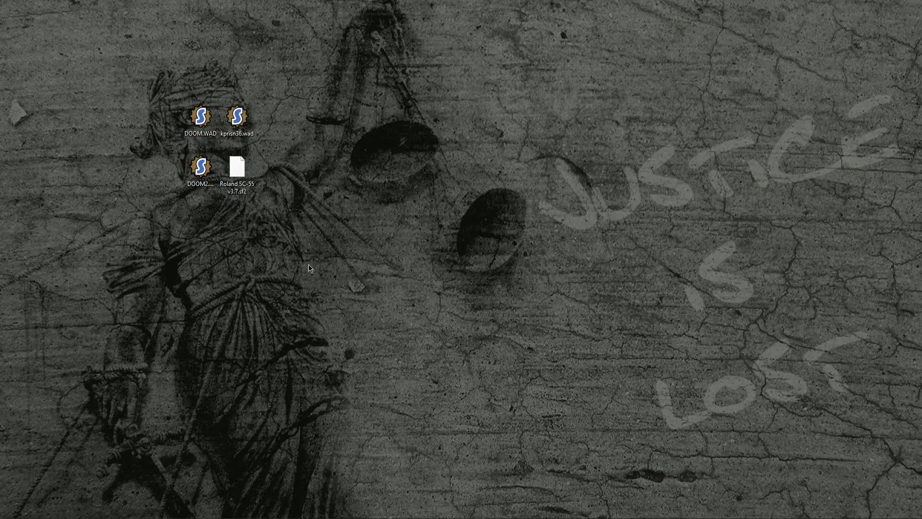
- Create a new folder on the desktop named gzdoom
{"action": "left_click_drag", "start_coordinate": [331, 262], "coordinate": [313, 249]}
{"action": "right_click", "coordinate": [378, 251]}
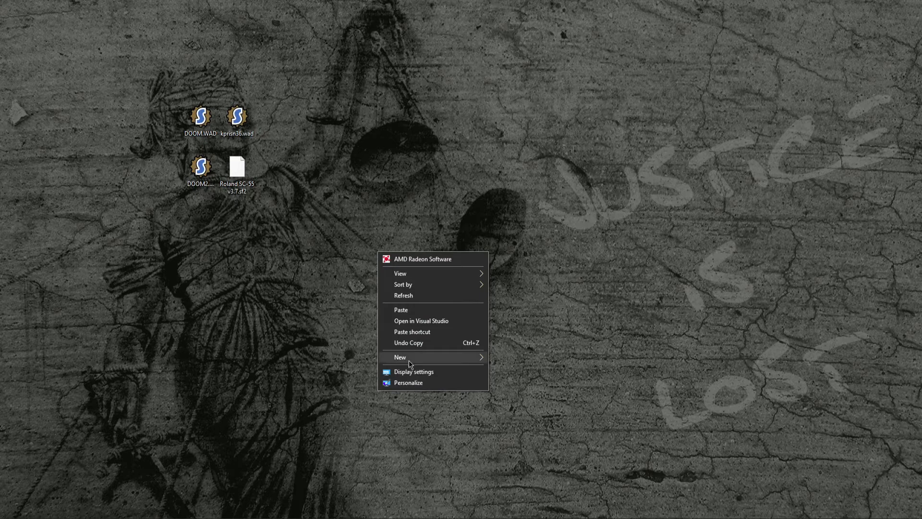
{"action": "mouse_move", "coordinate": [408, 358]}
{"action": "left_click", "coordinate": [508, 356]}
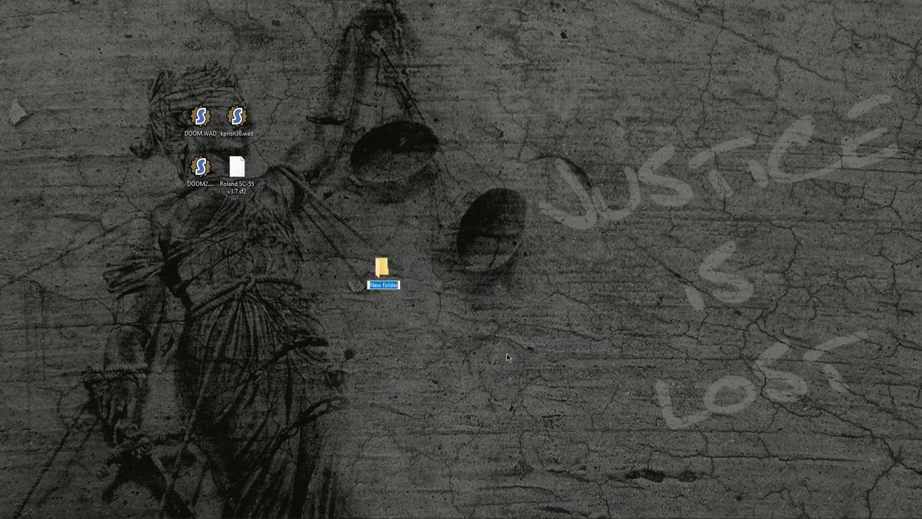
{"action": "type", "text": "gzdoom"}
{"action": "key", "text": "Return"}
{"action": "left_click", "coordinate": [488, 319]}
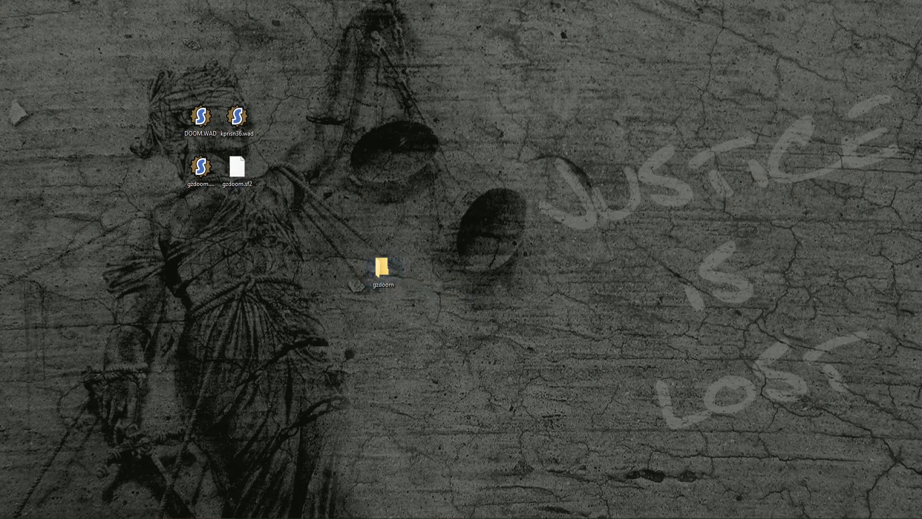
- Extract all files of the GZDoom archive into the gzdoom desktop folder, then close WinRAR
{"action": "mouse_move", "coordinate": [225, 517]}
{"action": "left_click", "coordinate": [225, 485]}
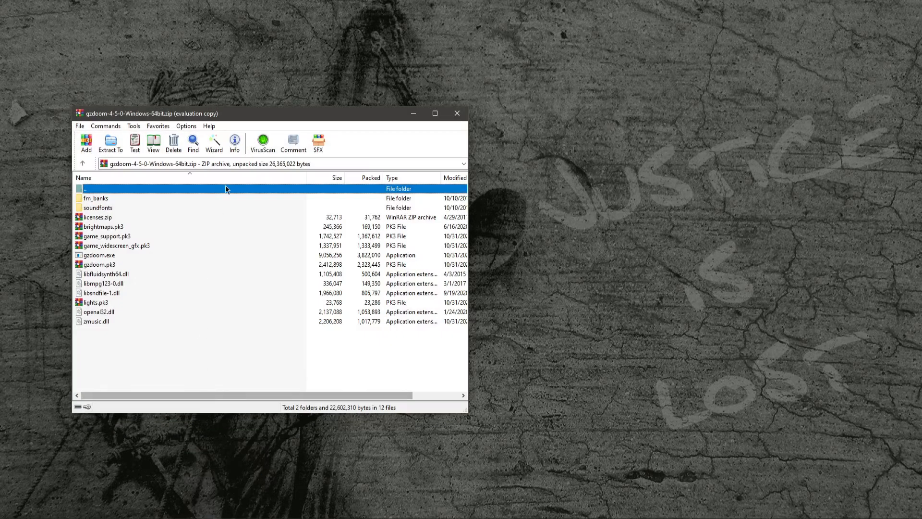
{"action": "left_click_drag", "start_coordinate": [192, 119], "coordinate": [658, 101]}
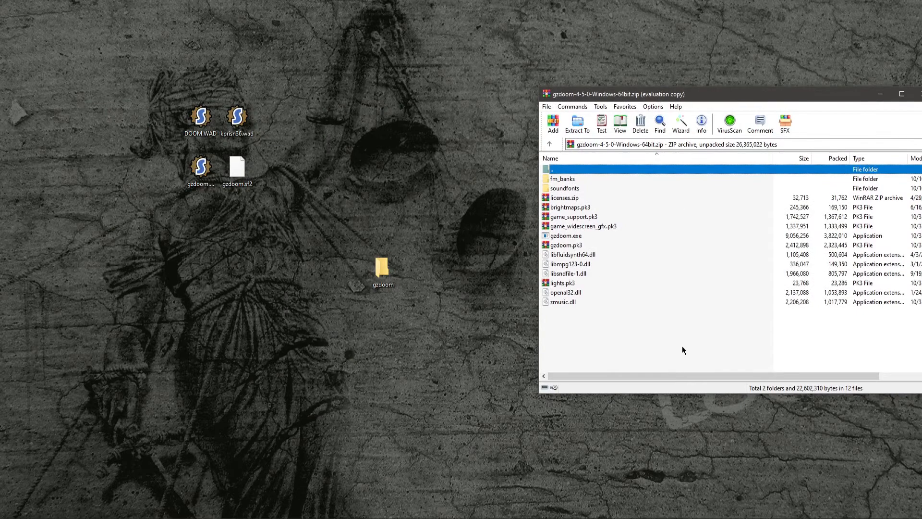
{"action": "left_click_drag", "start_coordinate": [682, 346], "coordinate": [574, 182]}
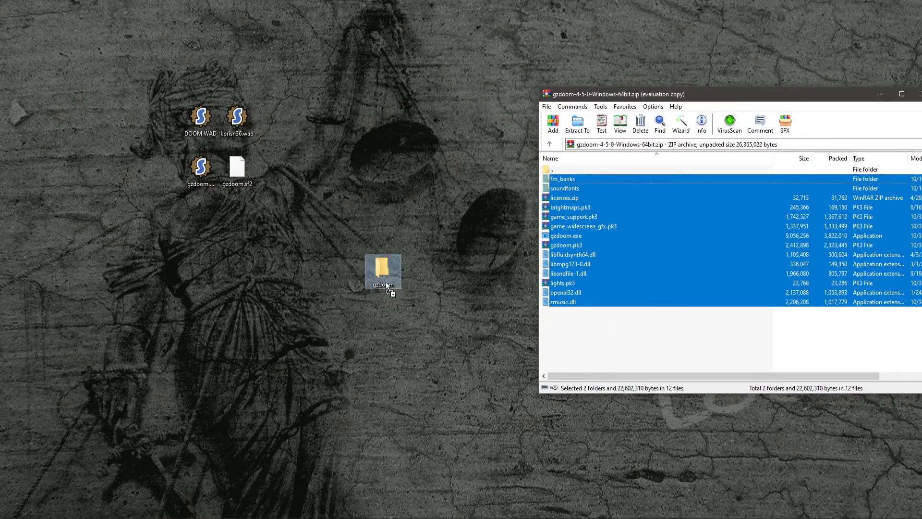
{"action": "left_click", "coordinate": [387, 286]}
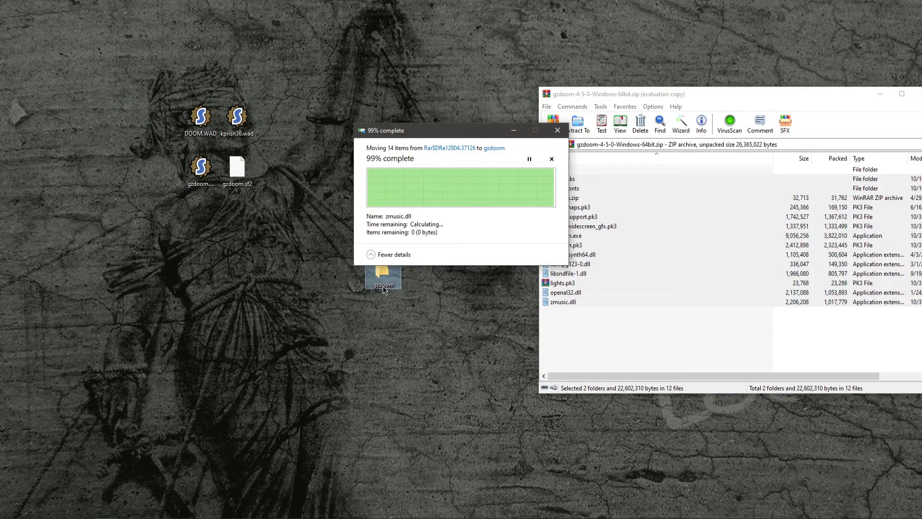
{"action": "right_click", "coordinate": [584, 95]}
{"action": "left_click", "coordinate": [592, 163]}
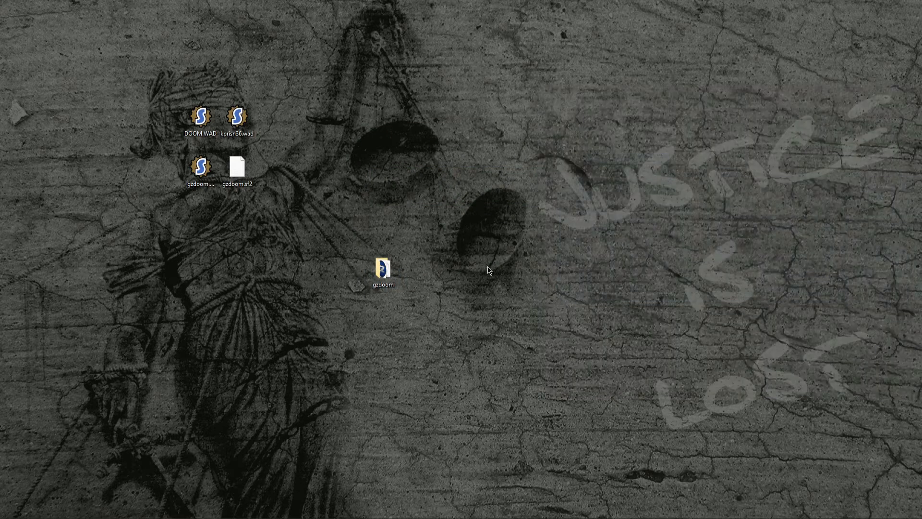
- Open the gzdoom folder and move the kpnsn36.wad icon aside on the desktop
{"action": "double_click", "coordinate": [389, 270]}
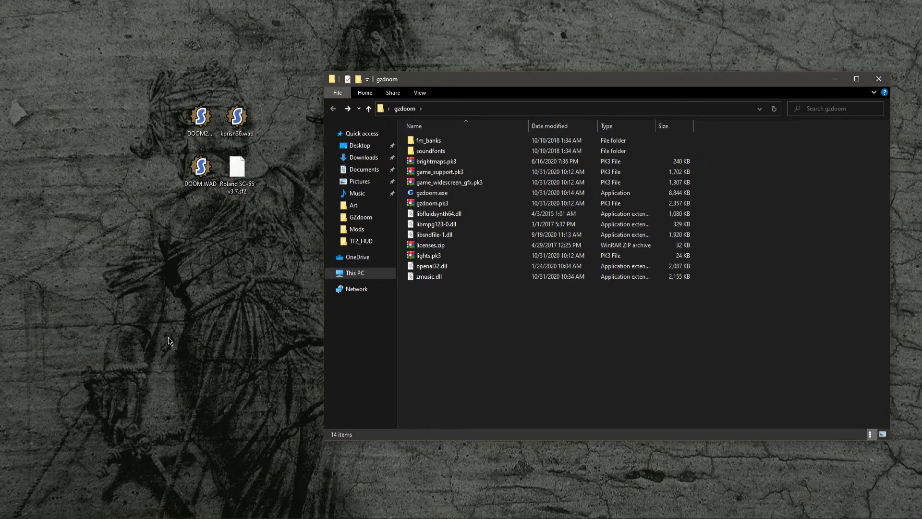
{"action": "left_click", "coordinate": [215, 117]}
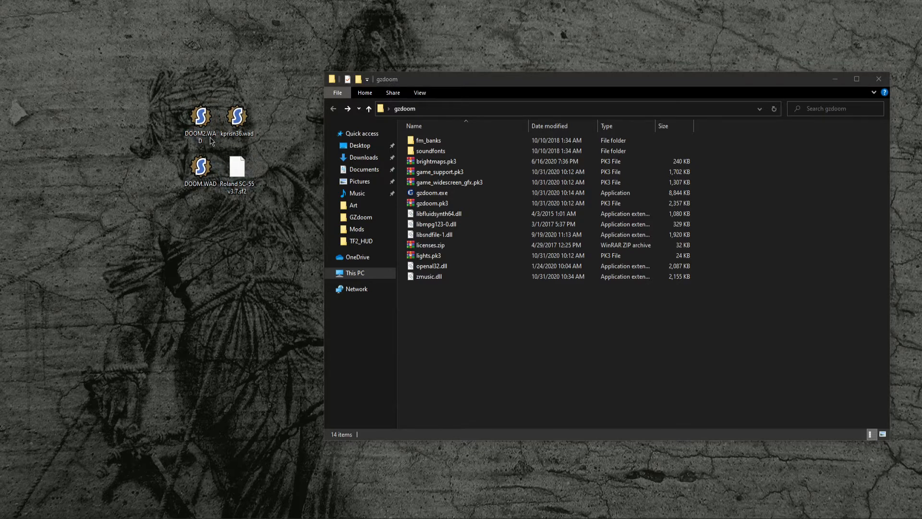
{"action": "left_click_drag", "start_coordinate": [229, 130], "coordinate": [14, 126]}
{"action": "left_click", "coordinate": [111, 209]}
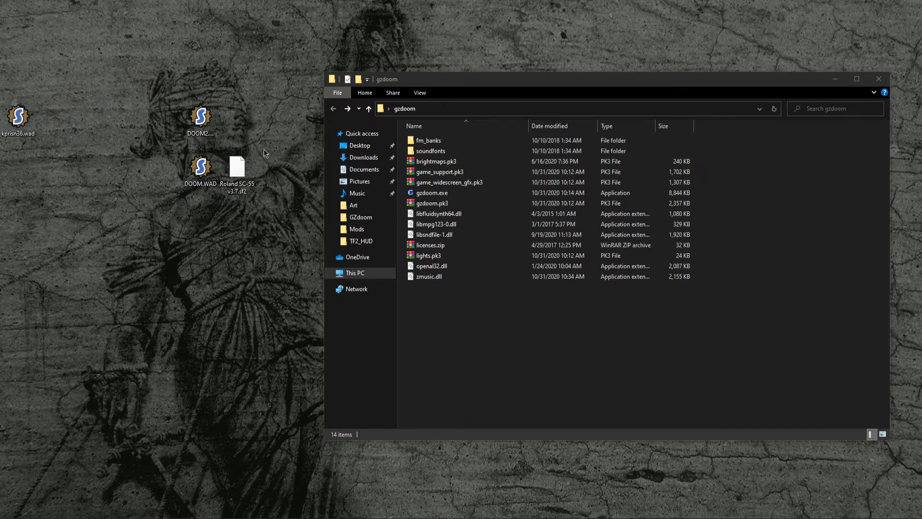
{"action": "left_click_drag", "start_coordinate": [219, 138], "coordinate": [308, 168]}
- Move DOOM.WAD and DOOM2.WAD from the desktop into the gzdoom folder
{"action": "left_click", "coordinate": [206, 121]}
{"action": "left_click", "coordinate": [198, 180]}
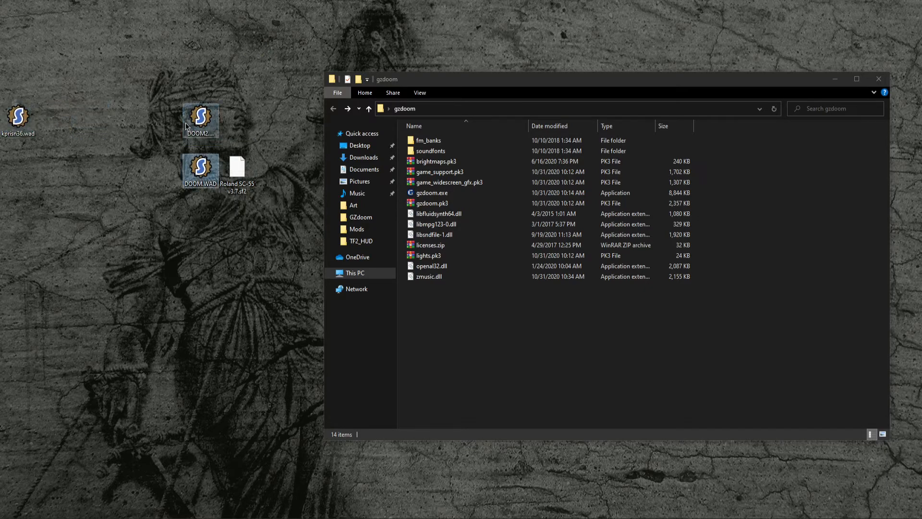
{"action": "left_click", "coordinate": [189, 126]}
{"action": "left_click", "coordinate": [201, 167]}
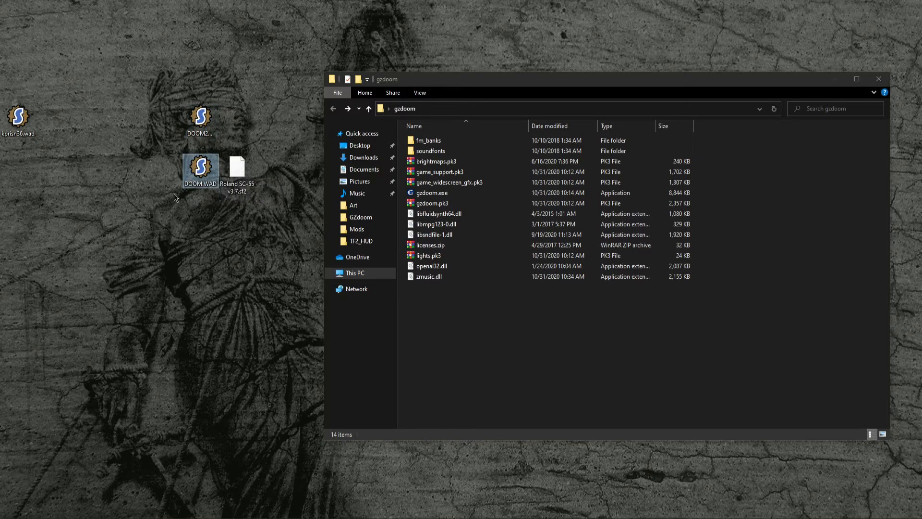
{"action": "left_click_drag", "start_coordinate": [181, 229], "coordinate": [194, 86]}
{"action": "left_click", "coordinate": [163, 182]}
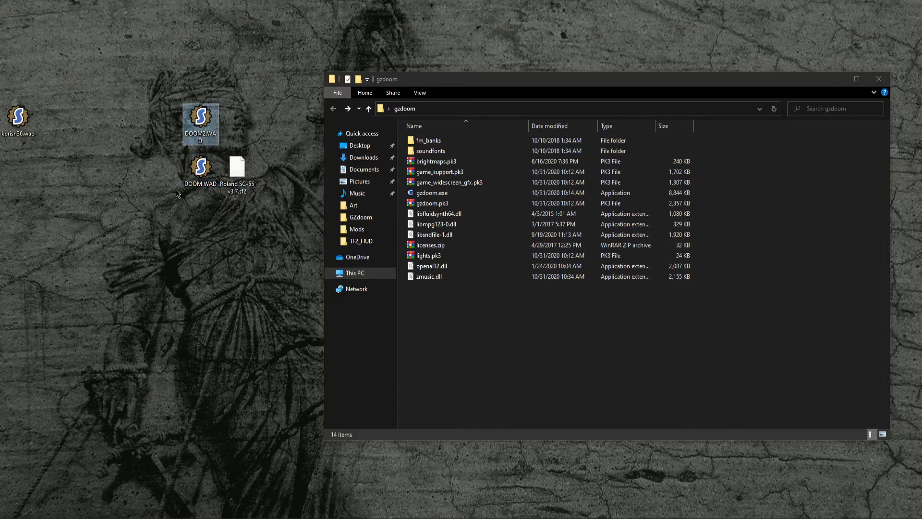
{"action": "mouse_move", "coordinate": [187, 172]}
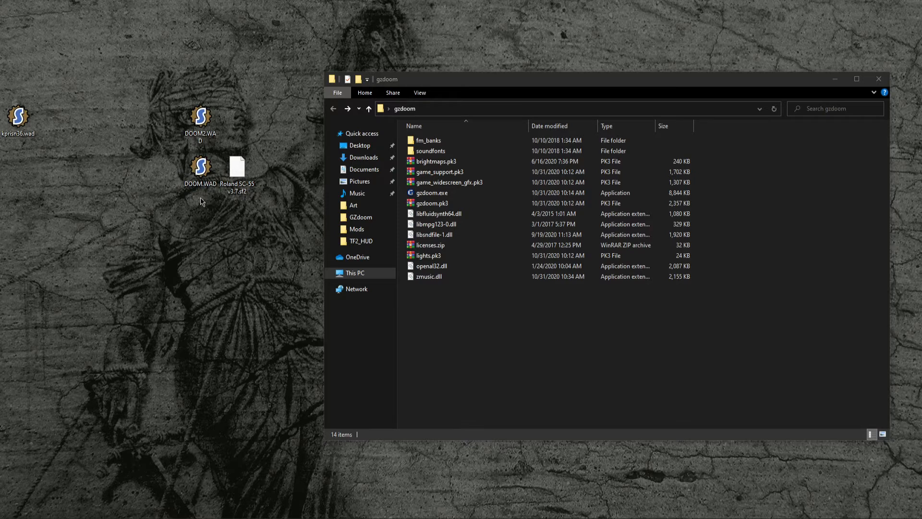
{"action": "left_click_drag", "start_coordinate": [207, 209], "coordinate": [201, 120]}
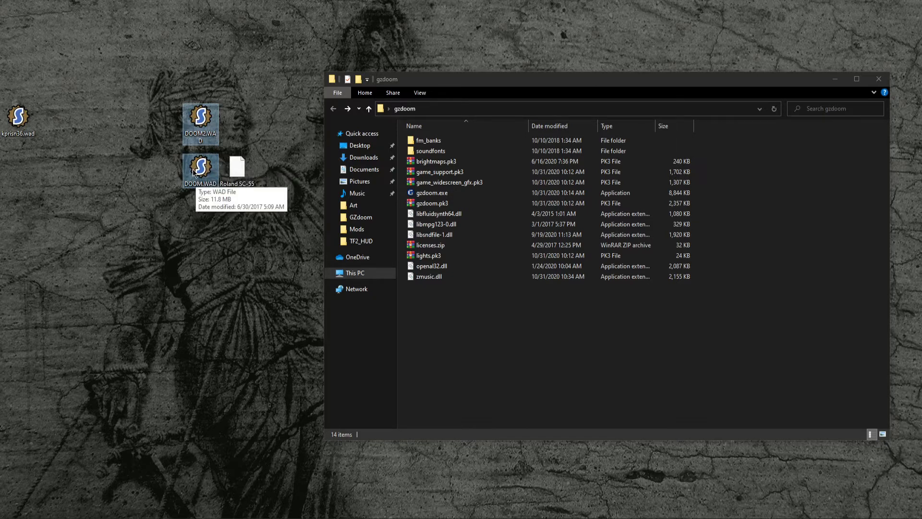
{"action": "left_click_drag", "start_coordinate": [197, 172], "coordinate": [450, 364]}
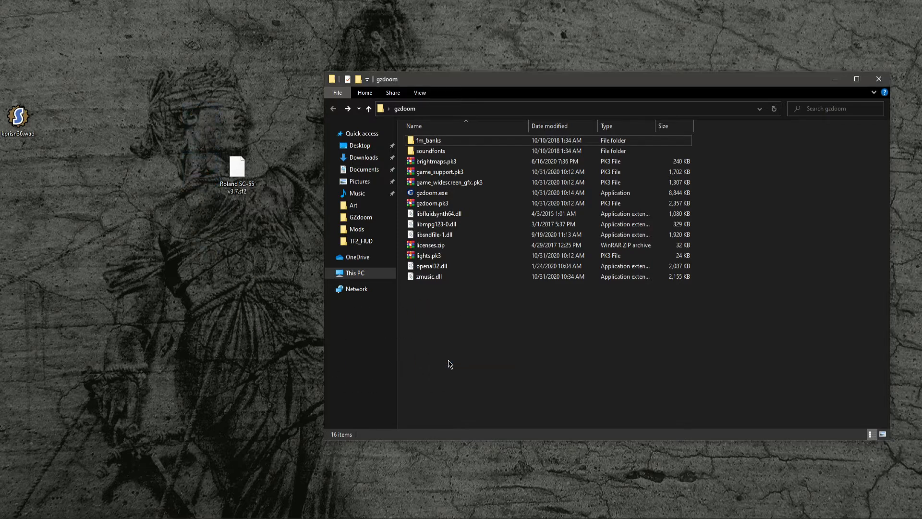
{"action": "left_click", "coordinate": [435, 333]}
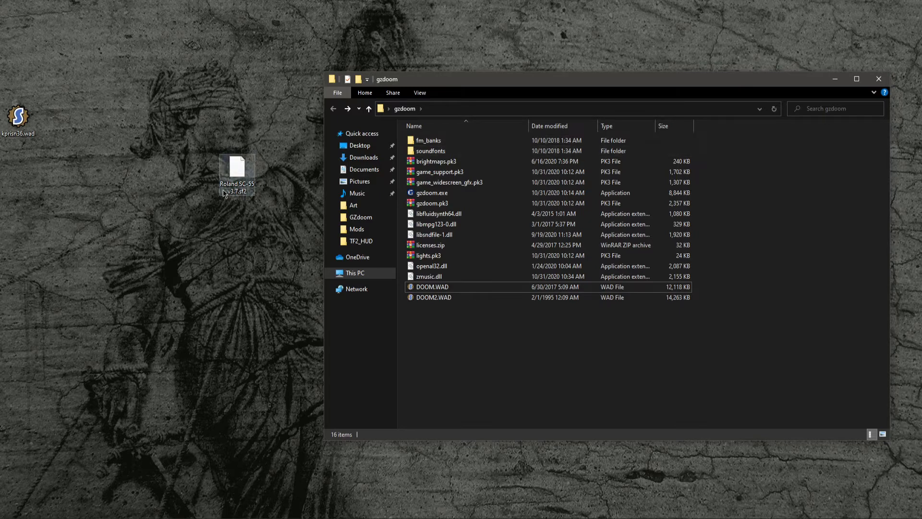
- Move the Roland SC-55 v3.7.sf2 soundfont into the gzdoom soundfonts subfolder
{"action": "double_click", "coordinate": [494, 150]}
{"action": "left_click_drag", "start_coordinate": [232, 169], "coordinate": [452, 198]}
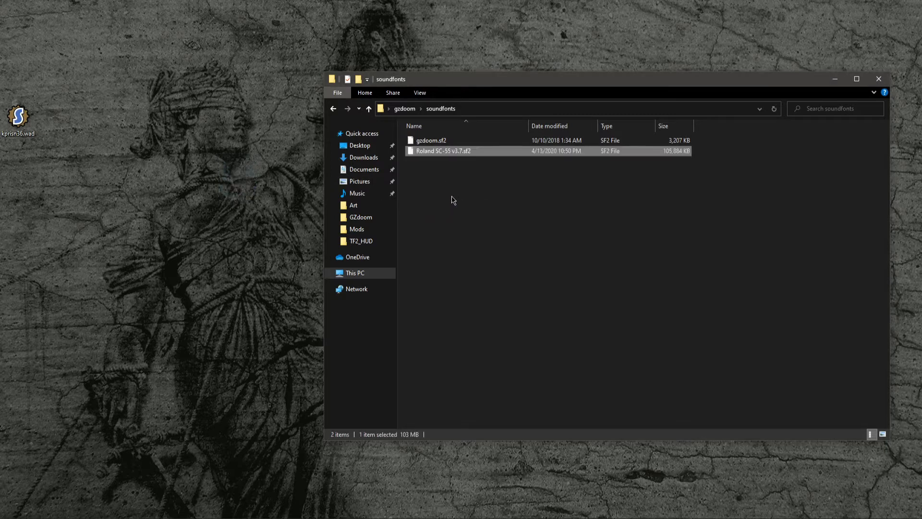
{"action": "left_click", "coordinate": [333, 108]}
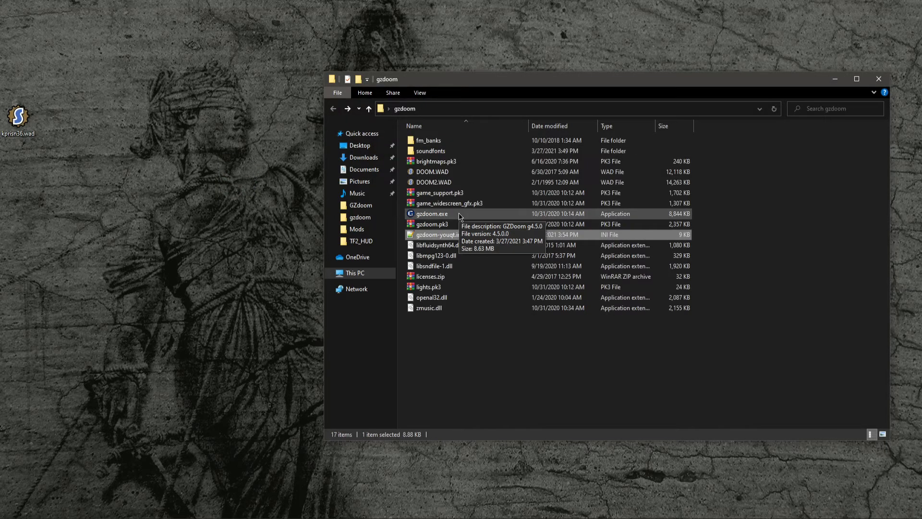
- Launch gzdoom.exe and select The Ultimate DOOM as the game IWAD
{"action": "double_click", "coordinate": [459, 213]}
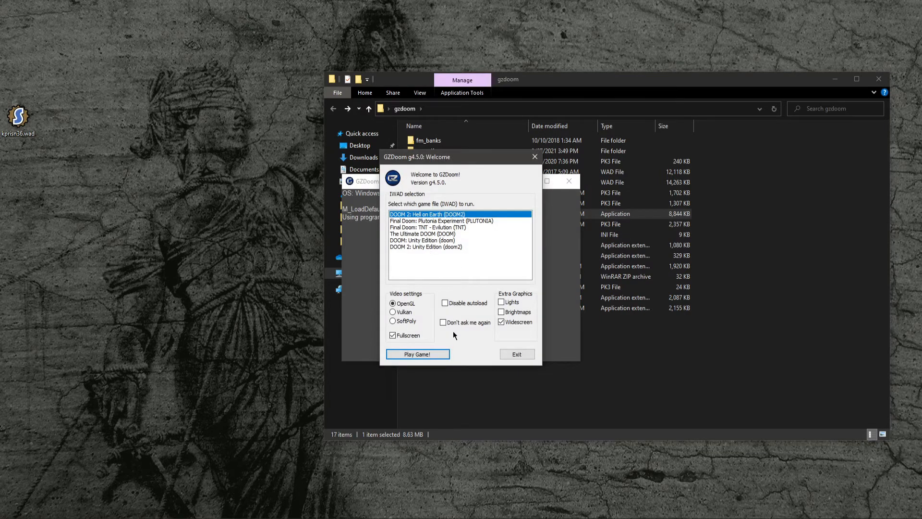
{"action": "left_click", "coordinate": [414, 233]}
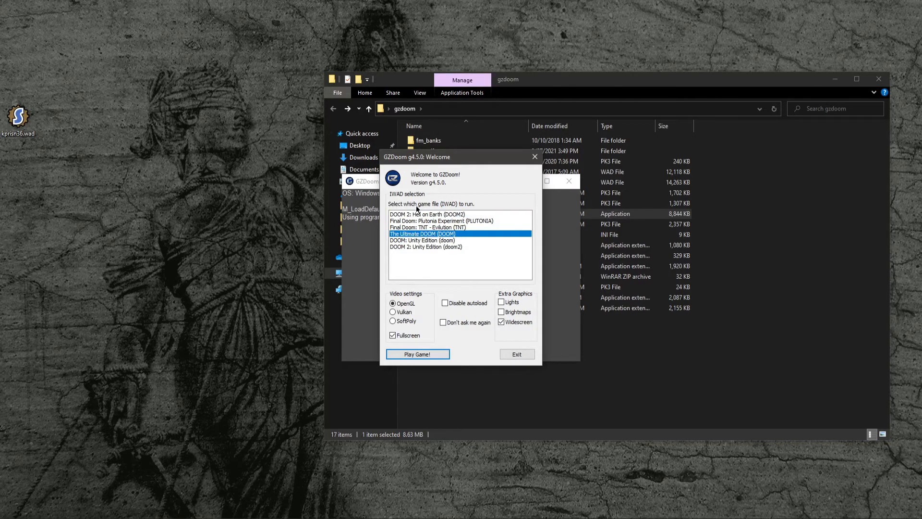
{"action": "left_click", "coordinate": [432, 216]}
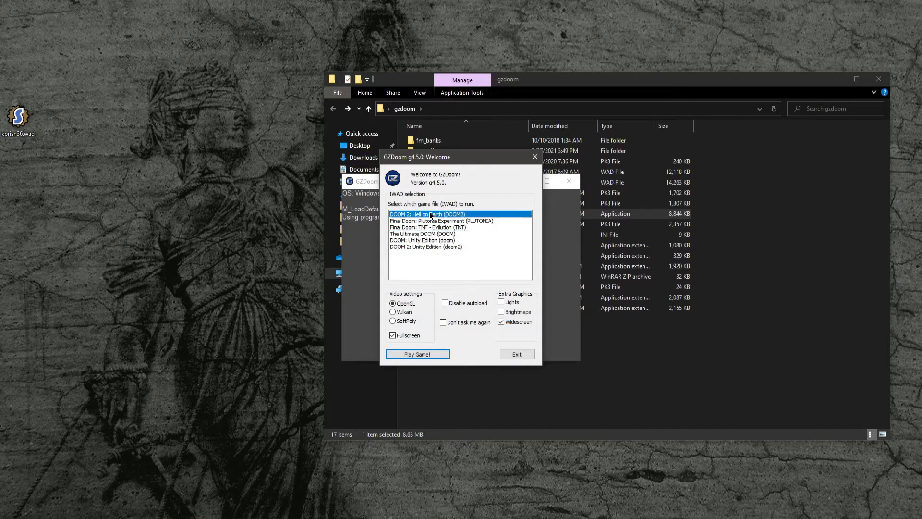
{"action": "left_click", "coordinate": [433, 227]}
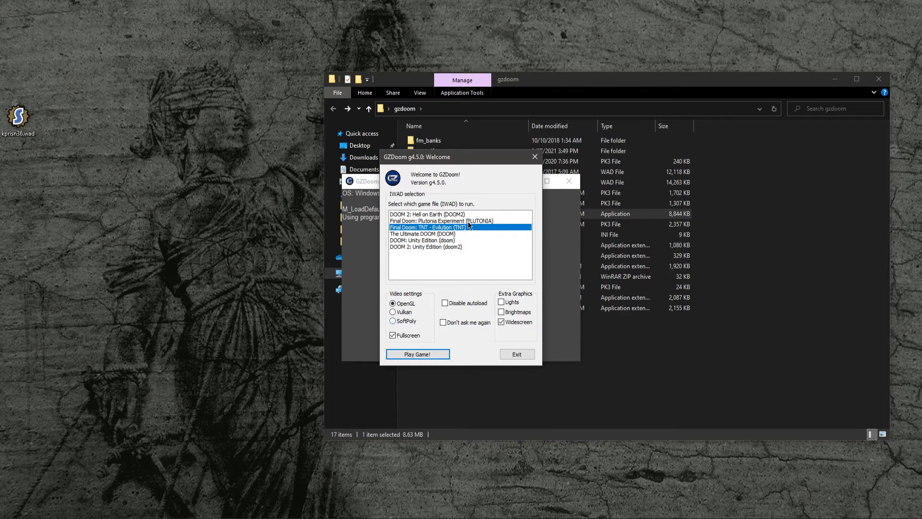
{"action": "left_click", "coordinate": [417, 234]}
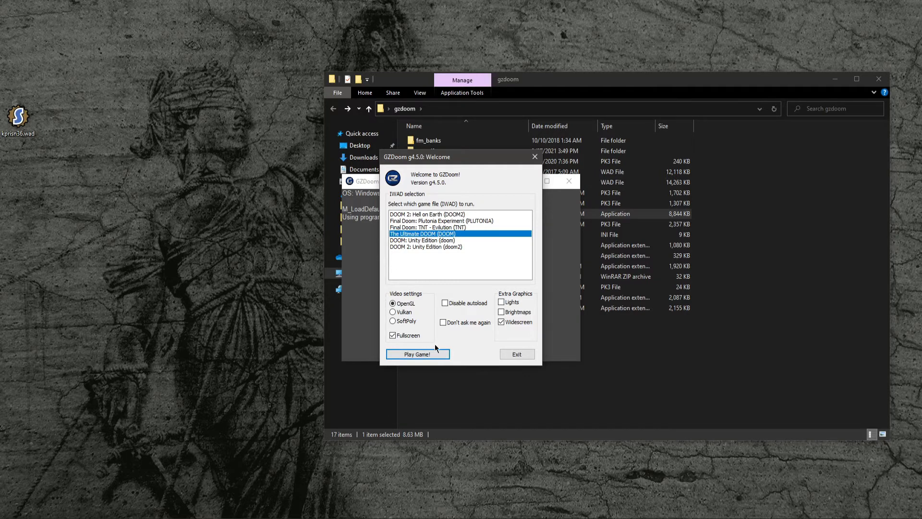
- Turn off fullscreen and start the game
{"action": "left_click", "coordinate": [393, 335]}
{"action": "left_click", "coordinate": [416, 354]}
{"action": "left_click", "coordinate": [407, 354]}
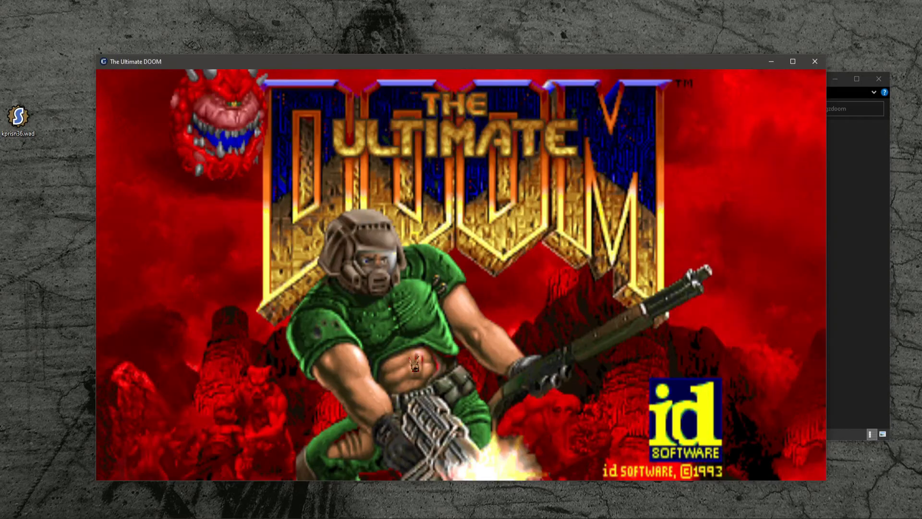
- Open the full options menu and set the Compatibility mode to Doom (strict)
{"action": "left_click", "coordinate": [459, 341]}
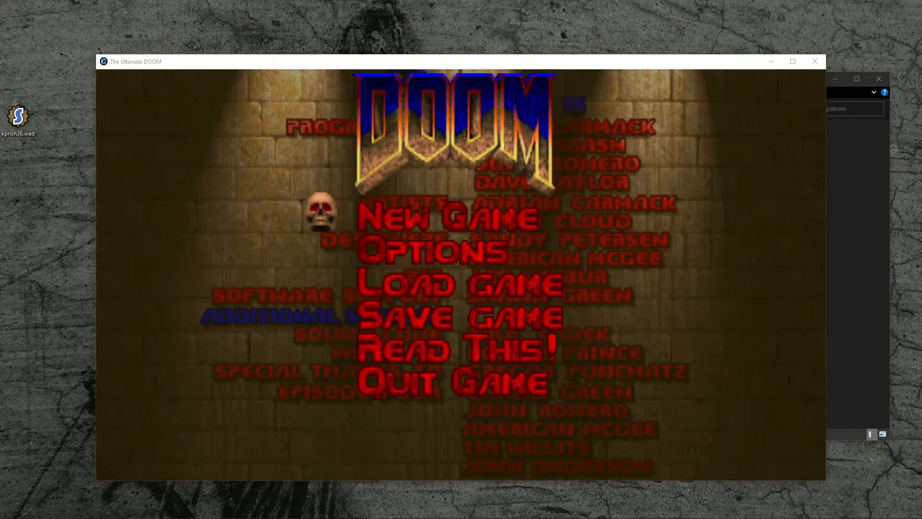
{"action": "left_click", "coordinate": [228, 83]}
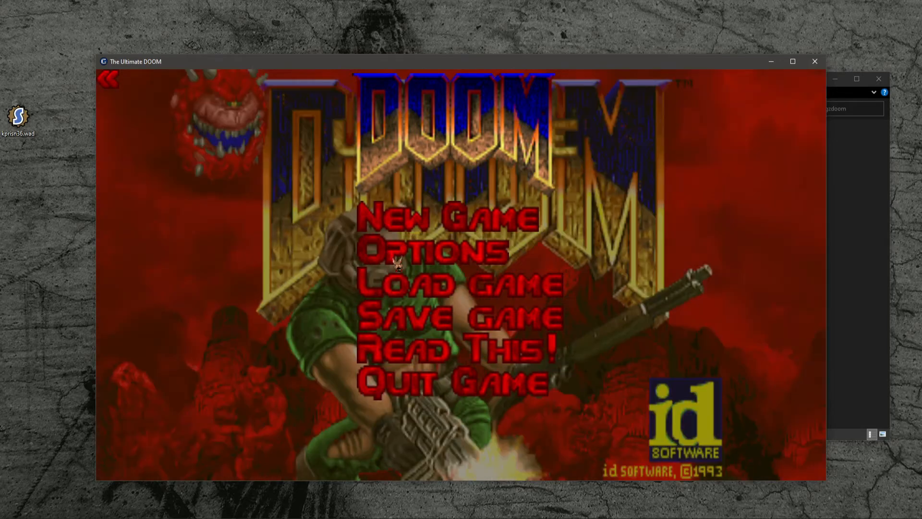
{"action": "left_click", "coordinate": [396, 262]}
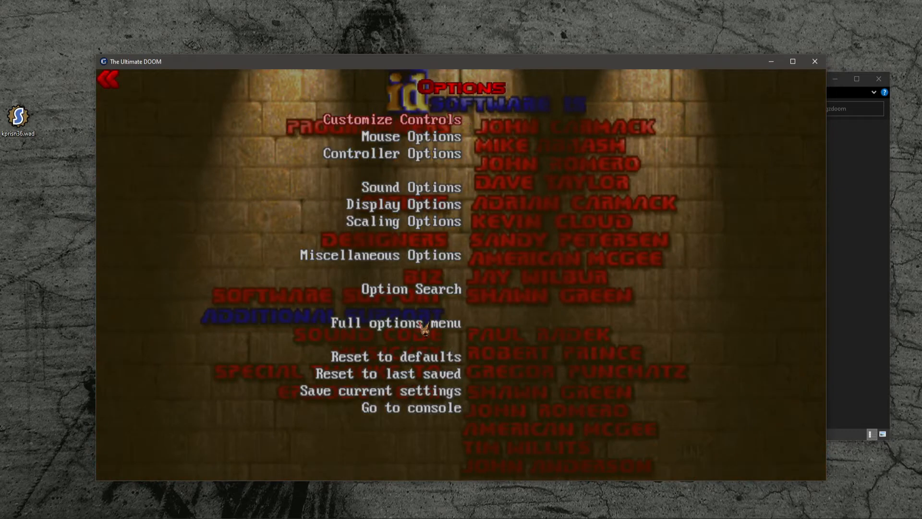
{"action": "left_click", "coordinate": [423, 324]}
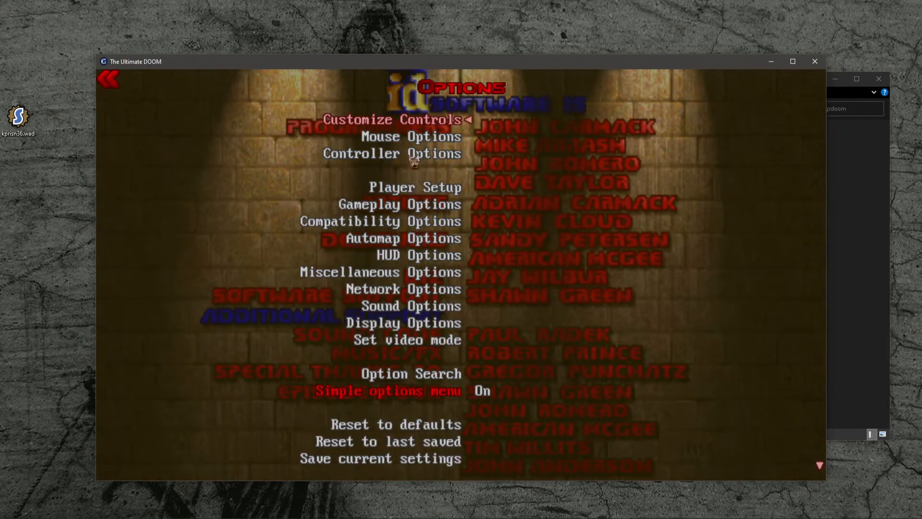
{"action": "left_click", "coordinate": [402, 225]}
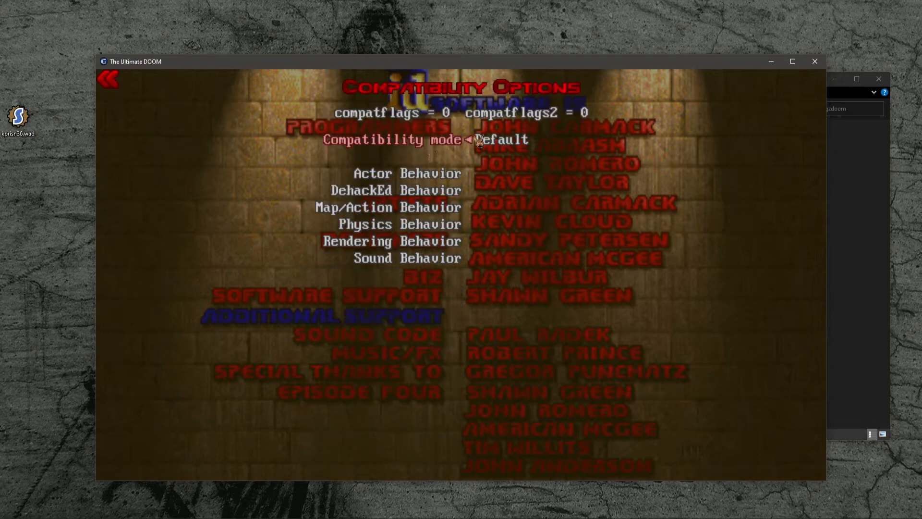
{"action": "left_click", "coordinate": [444, 140]}
{"action": "left_click", "coordinate": [443, 140]}
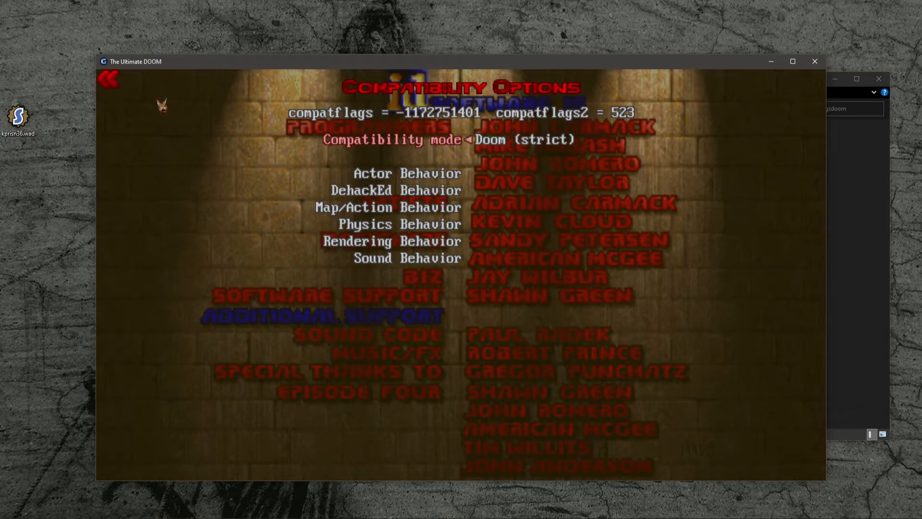
- In Mouse Options, turn Always Mouselook off and set the cursor to Simple arrow
{"action": "left_click", "coordinate": [116, 79]}
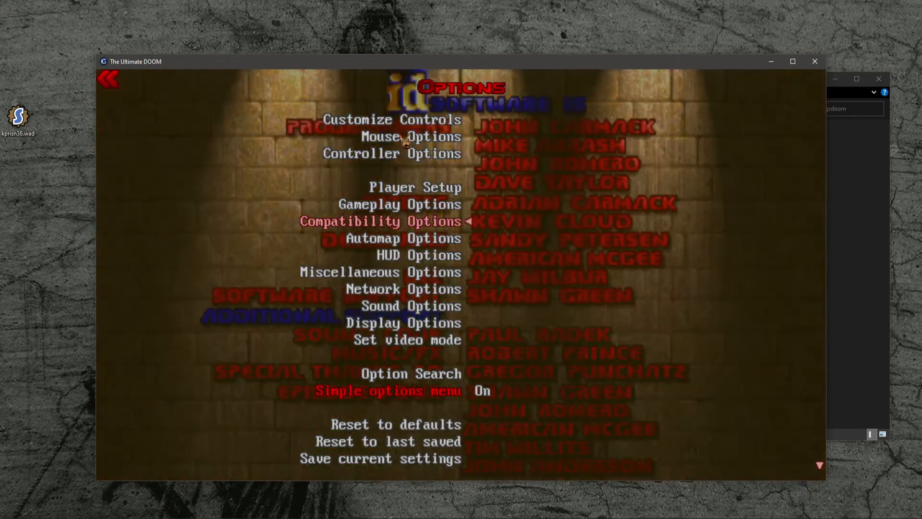
{"action": "left_click", "coordinate": [405, 140]}
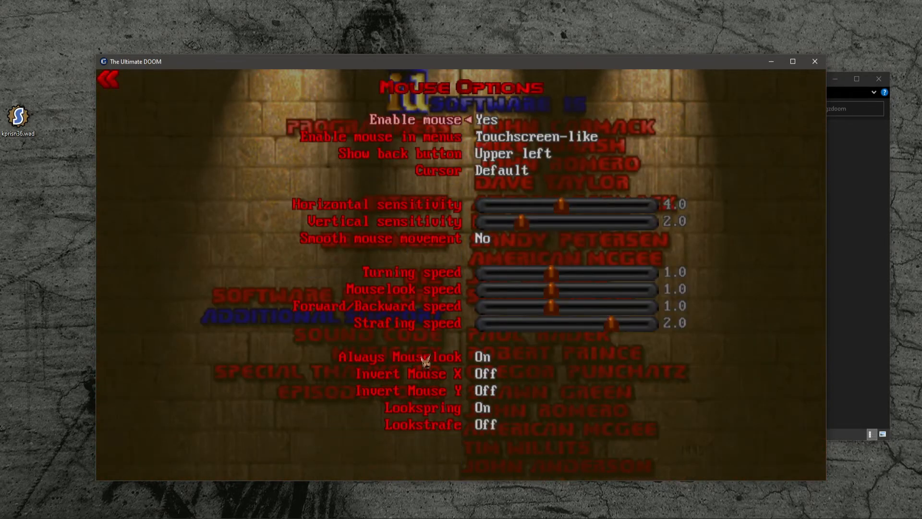
{"action": "left_click", "coordinate": [456, 358]}
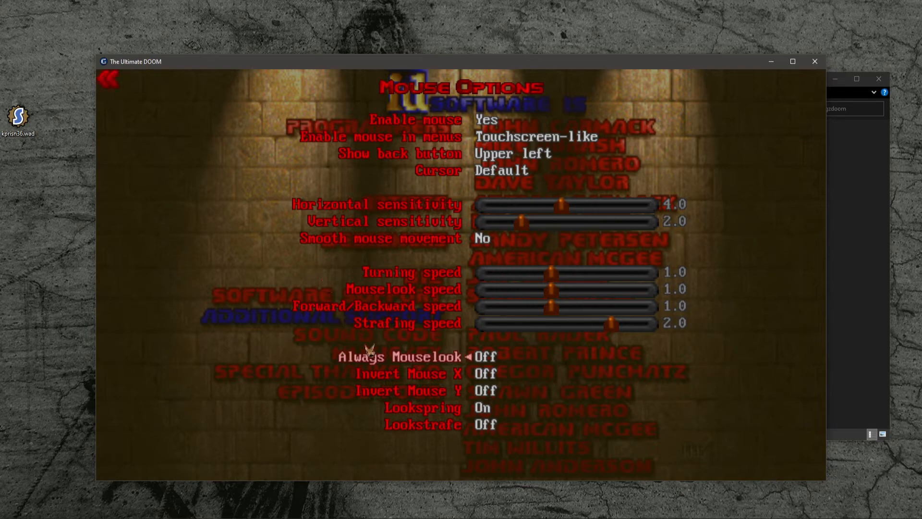
{"action": "left_click", "coordinate": [444, 174]}
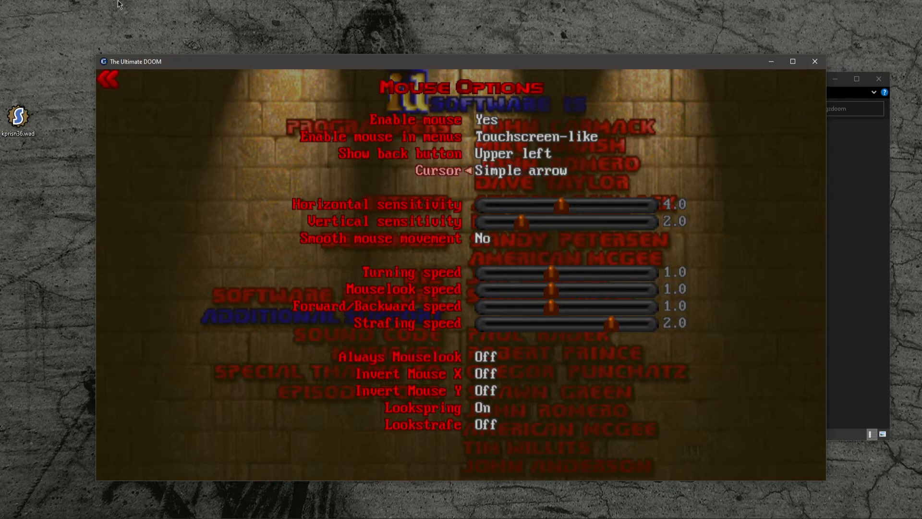
{"action": "left_click", "coordinate": [116, 85]}
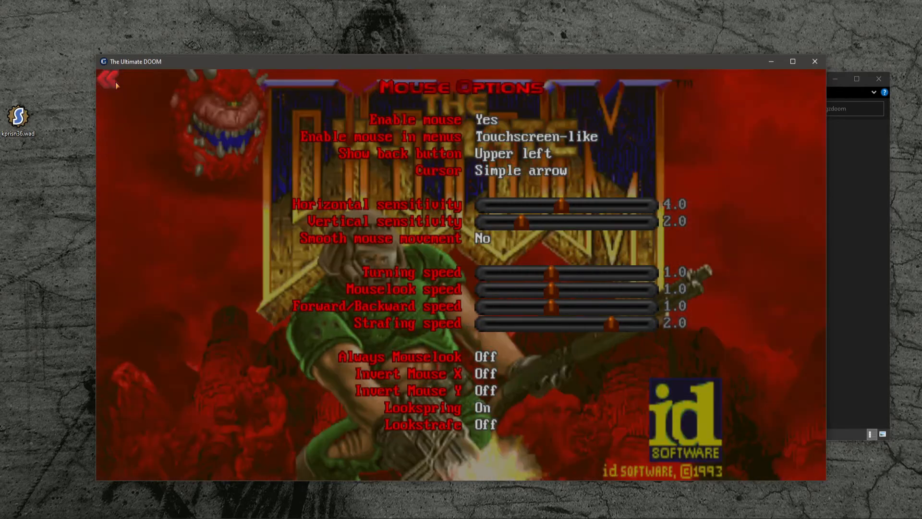
- Set Allow freelook to Off in the Gameplay Options
{"action": "left_click", "coordinate": [413, 204]}
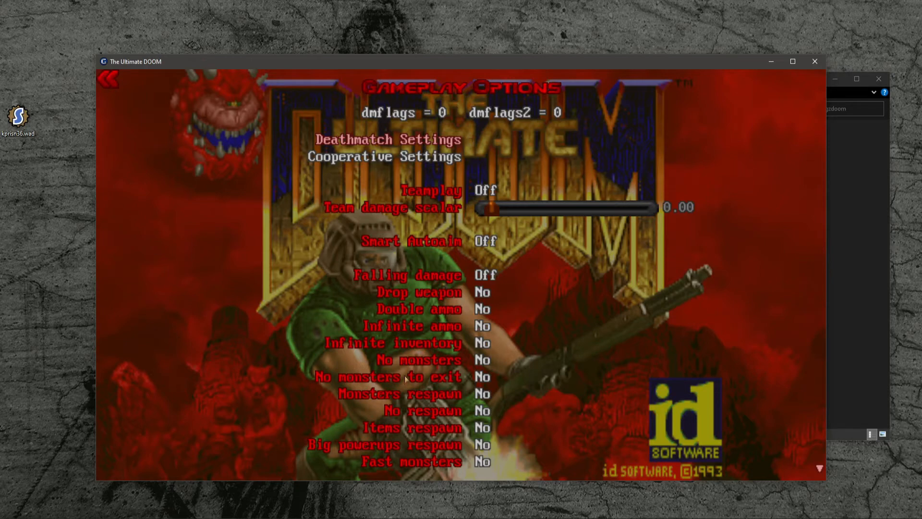
{"action": "scroll", "coordinate": [426, 382], "scroll_direction": "down", "scroll_amount": 6}
{"action": "scroll", "coordinate": [423, 409], "scroll_direction": "down", "scroll_amount": 4}
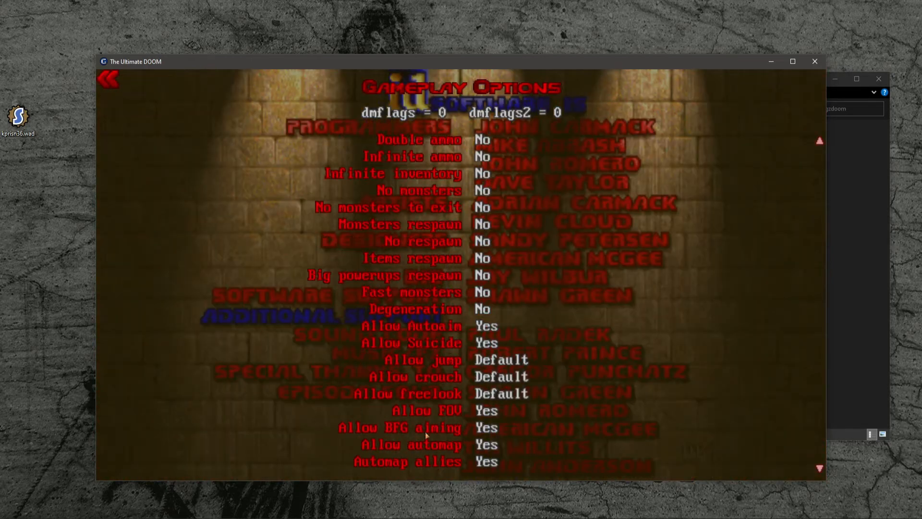
{"action": "left_click", "coordinate": [449, 393]}
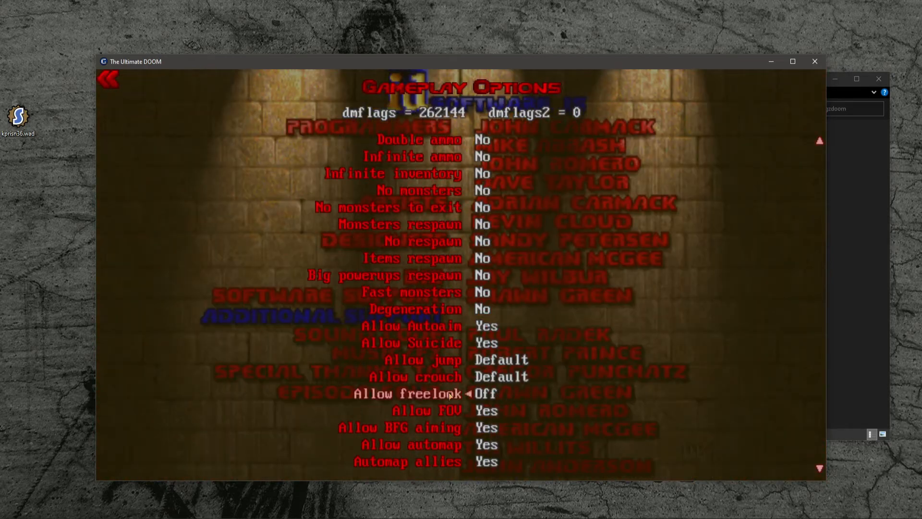
{"action": "scroll", "coordinate": [315, 307], "scroll_direction": "down", "scroll_amount": 4}
{"action": "scroll", "coordinate": [336, 327], "scroll_direction": "up", "scroll_amount": 14}
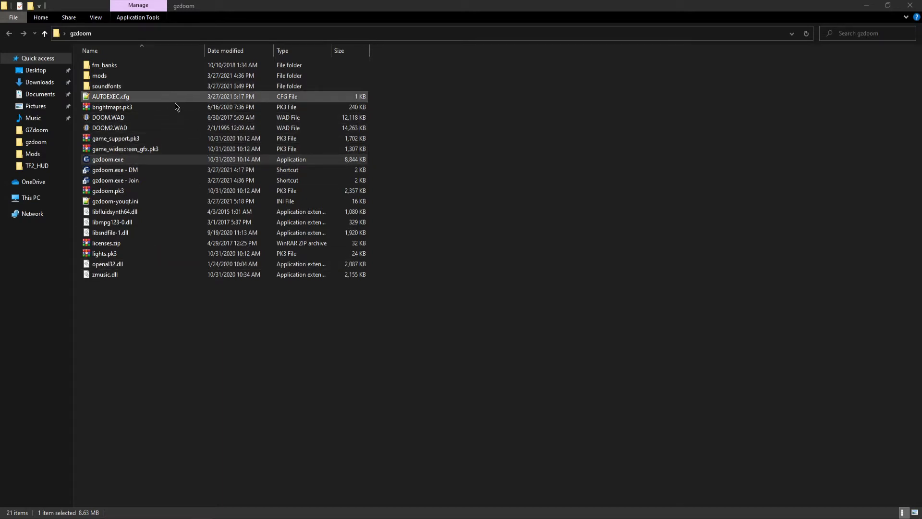
- Open AUTOEXEC.cfg from the gzdoom folder to examine its DMFLAGS lines, then close it
{"action": "left_click", "coordinate": [134, 99]}
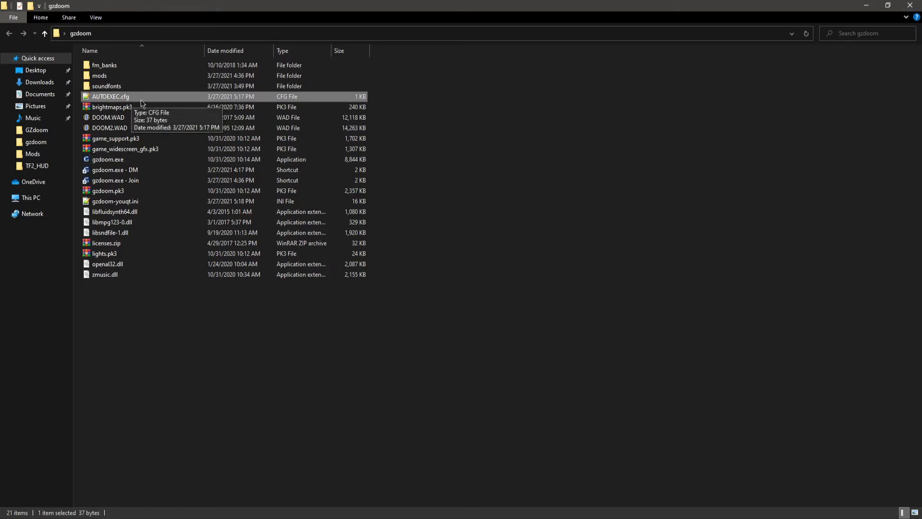
{"action": "double_click", "coordinate": [141, 100]}
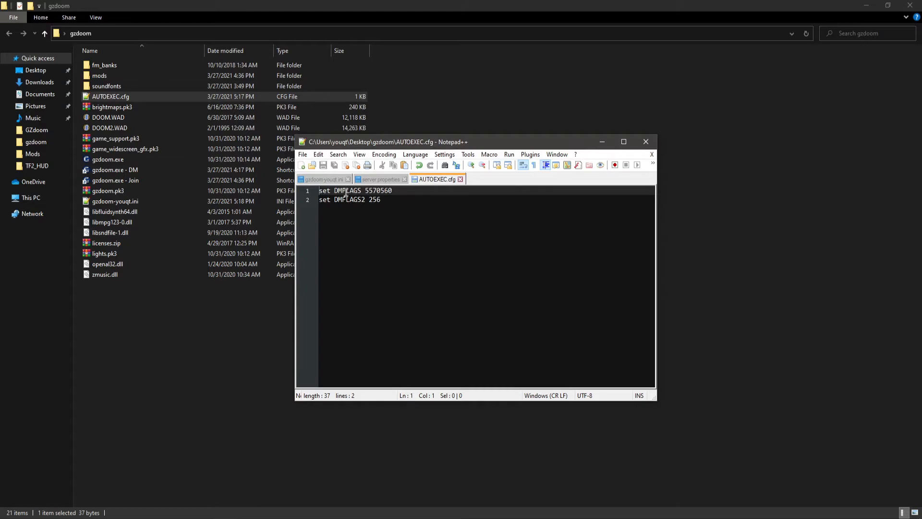
{"action": "left_click", "coordinate": [398, 190]}
{"action": "left_click_drag", "start_coordinate": [382, 200], "coordinate": [369, 200]}
{"action": "key", "text": "shift+Home"}
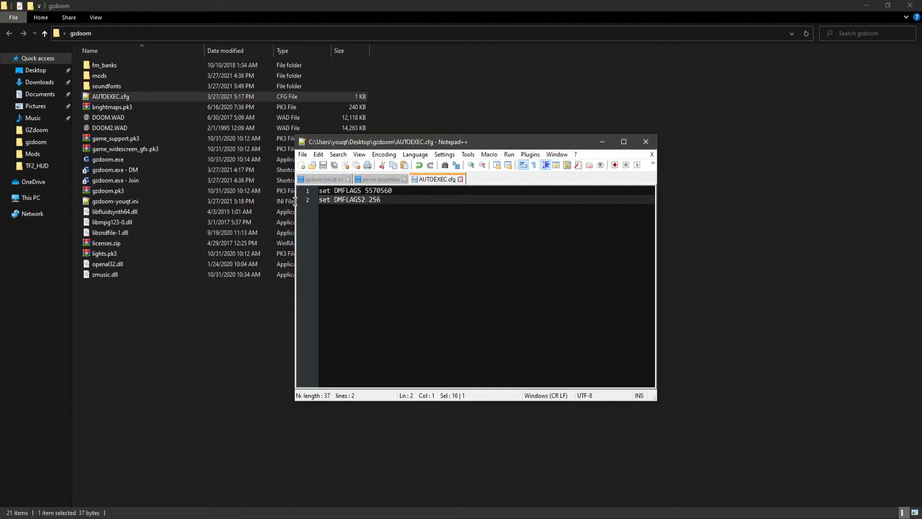
{"action": "left_click", "coordinate": [382, 211]}
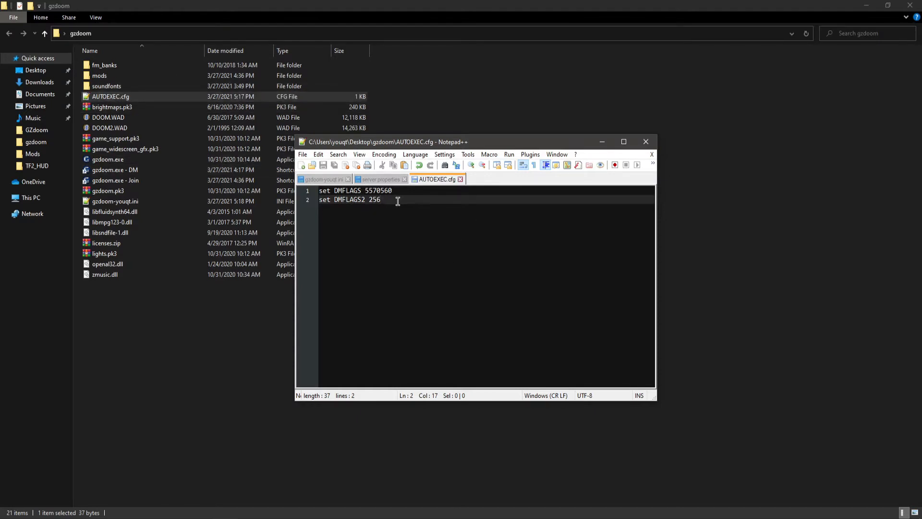
{"action": "left_click_drag", "start_coordinate": [384, 197], "coordinate": [294, 196]}
{"action": "left_click", "coordinate": [422, 258]}
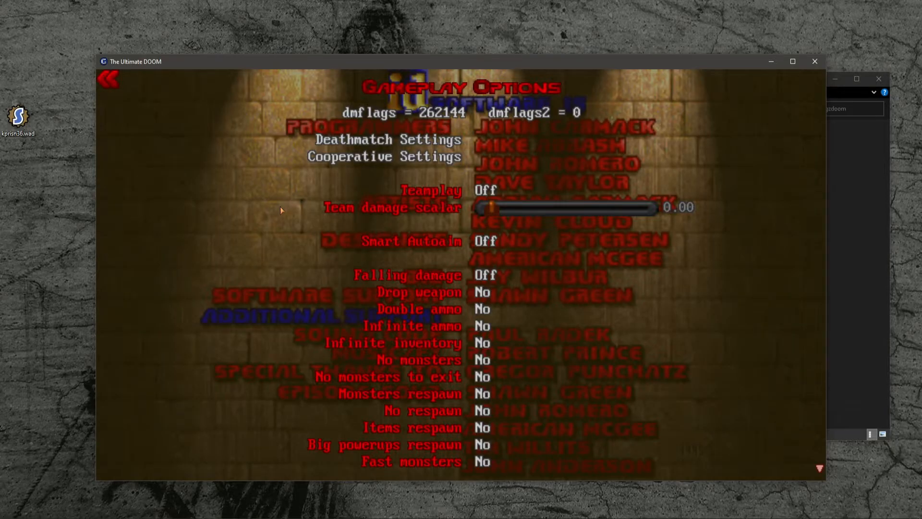
- Leave the options menus and start a new game in the Knee-Deep in the Dead episode
{"action": "key", "text": "Escape"}
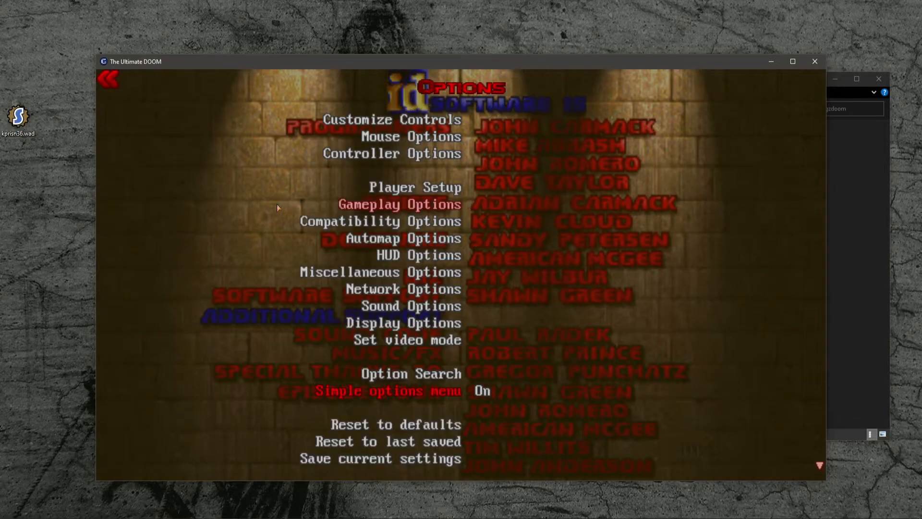
{"action": "key", "text": "Escape"}
{"action": "key", "text": "Escape"}
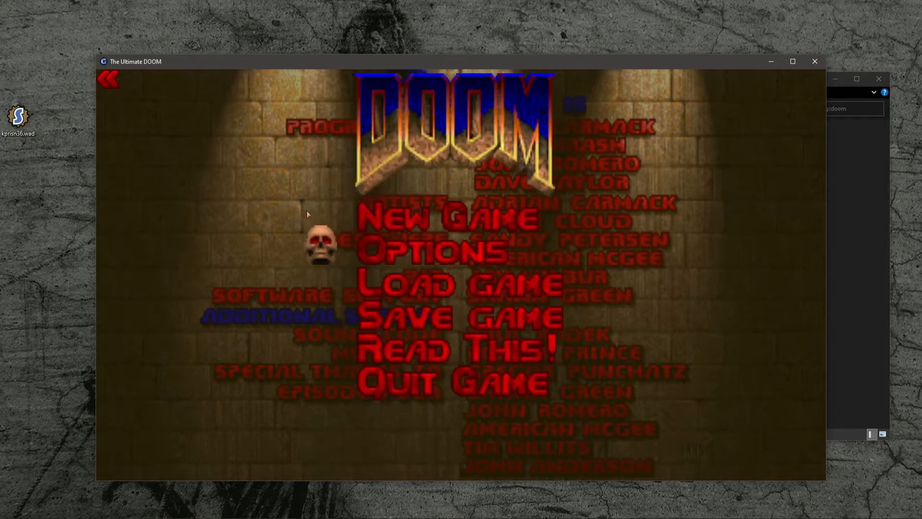
{"action": "key", "text": "Return"}
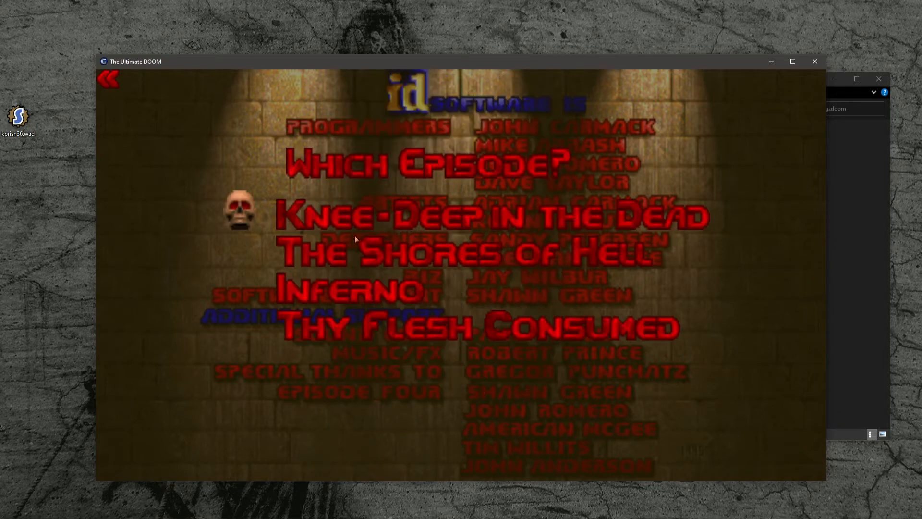
{"action": "key", "text": "Return"}
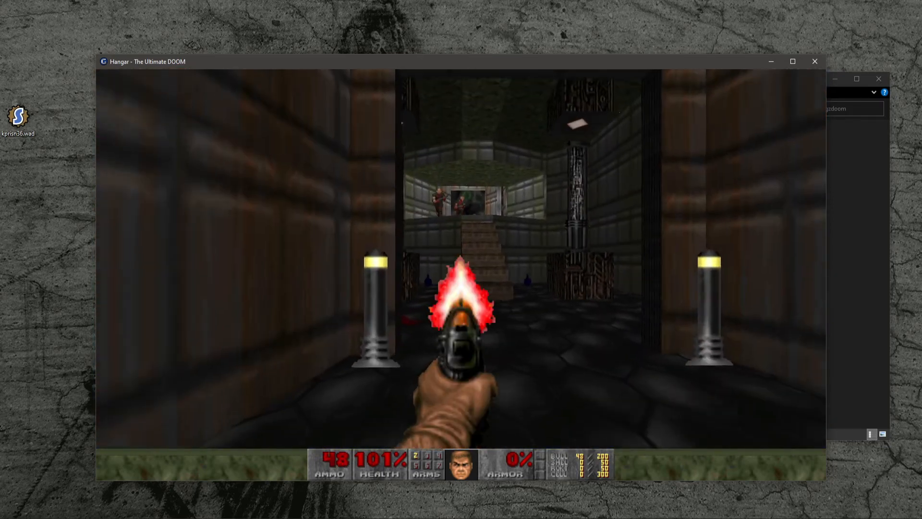
- Open Sound Options and set the MIDI device to Microsoft GS Wavetable Synth
{"action": "key", "text": "Escape"}
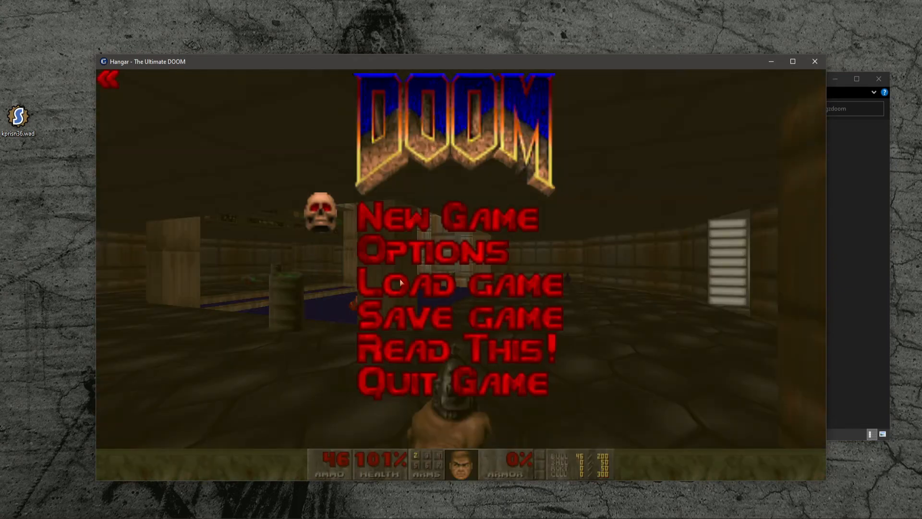
{"action": "left_click", "coordinate": [393, 260]}
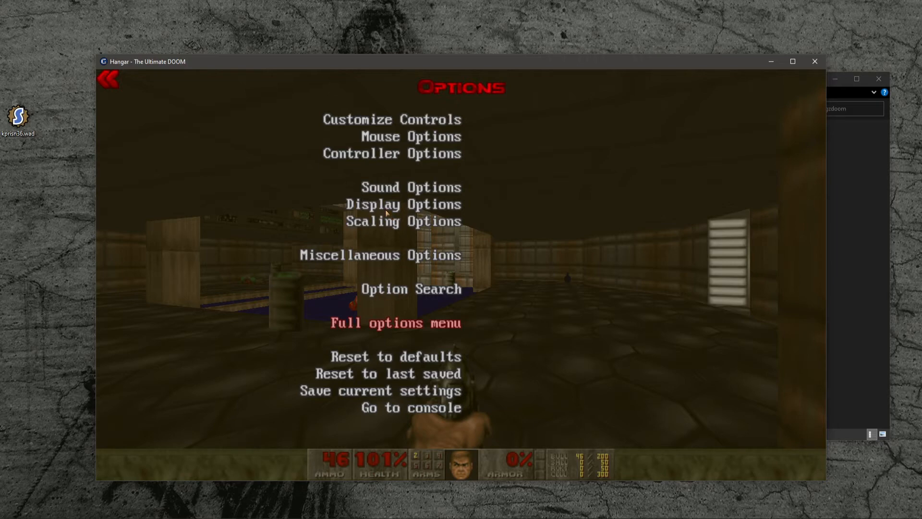
{"action": "left_click", "coordinate": [379, 188]}
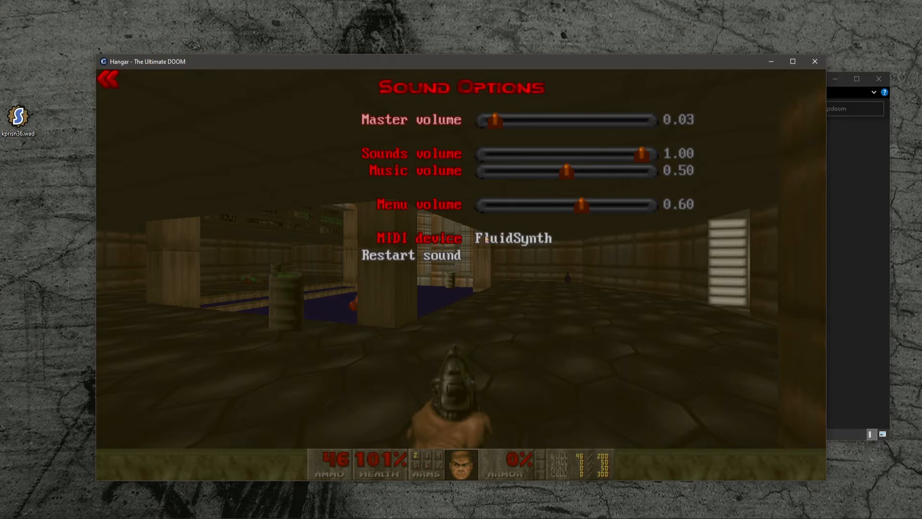
{"action": "left_click", "coordinate": [443, 242]}
{"action": "left_click", "coordinate": [443, 242]}
{"action": "left_click", "coordinate": [442, 242]}
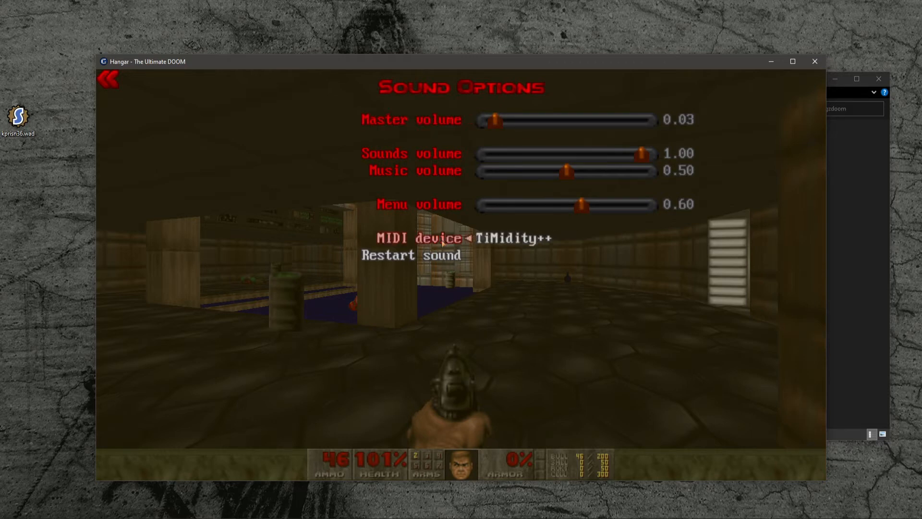
{"action": "left_click", "coordinate": [442, 242]}
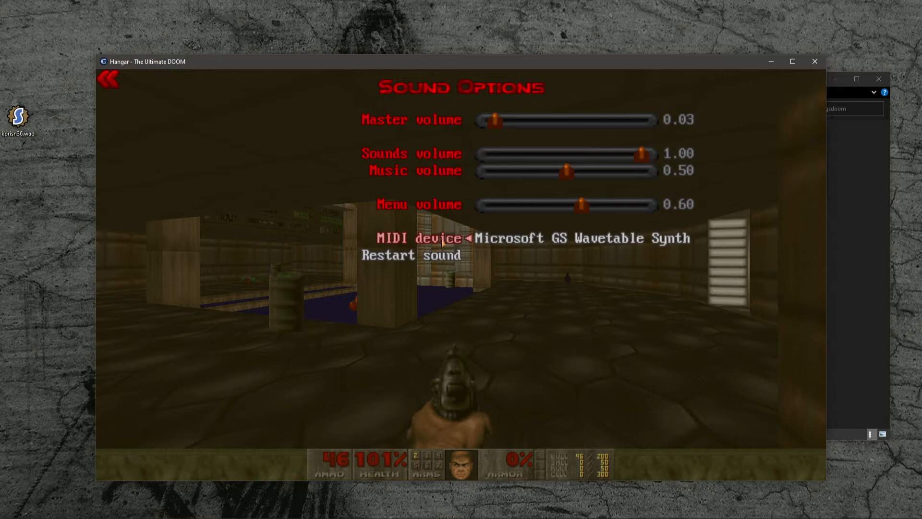
- Change the MIDI device to FluidSynth in Sound Options
{"action": "left_click", "coordinate": [443, 242]}
{"action": "left_click", "coordinate": [443, 242]}
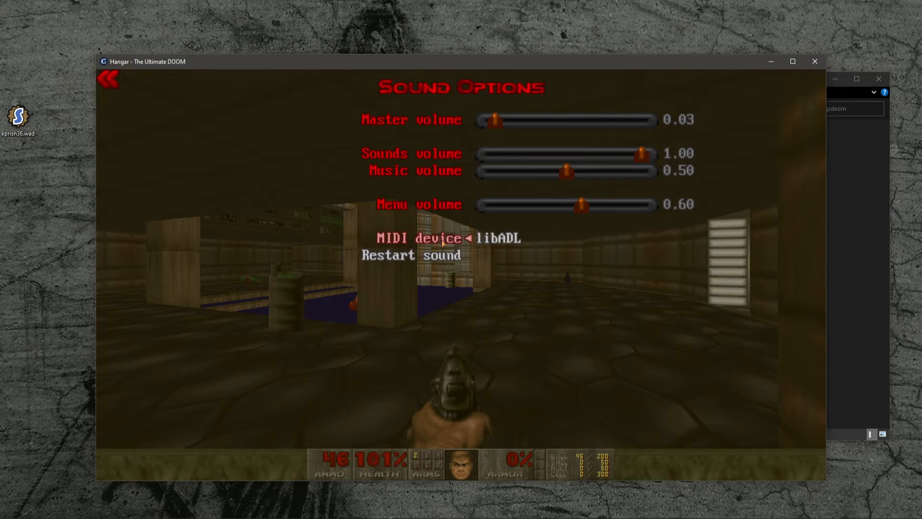
{"action": "left_click", "coordinate": [442, 242]}
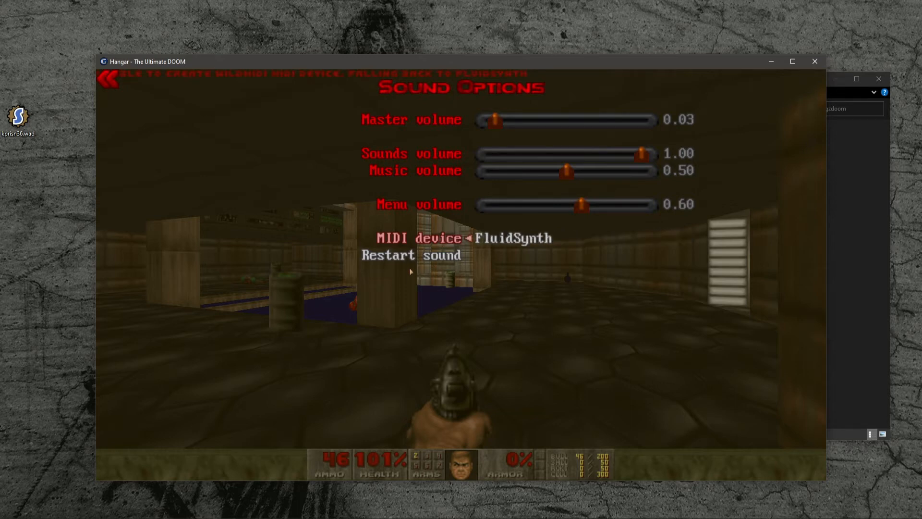
- Return to the options menu and switch the Simple options menu Off to show the full list
{"action": "key", "text": "Escape"}
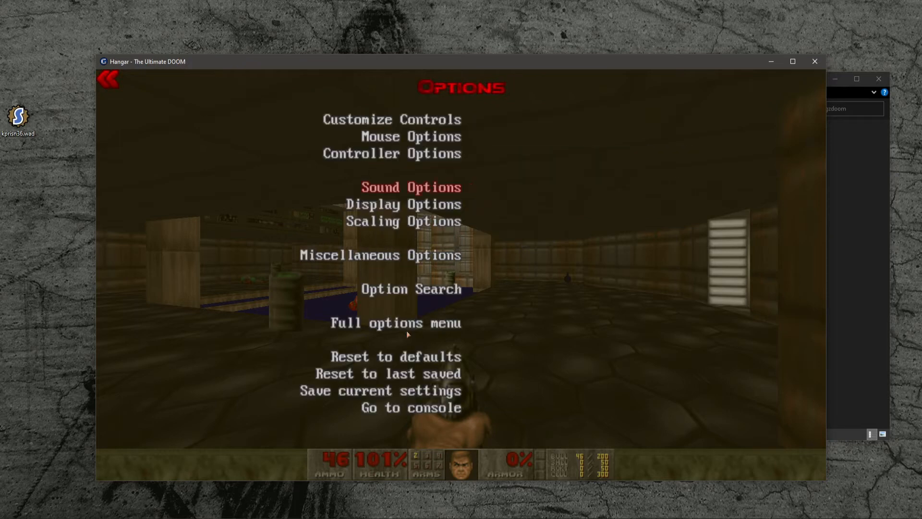
{"action": "left_click", "coordinate": [397, 322]}
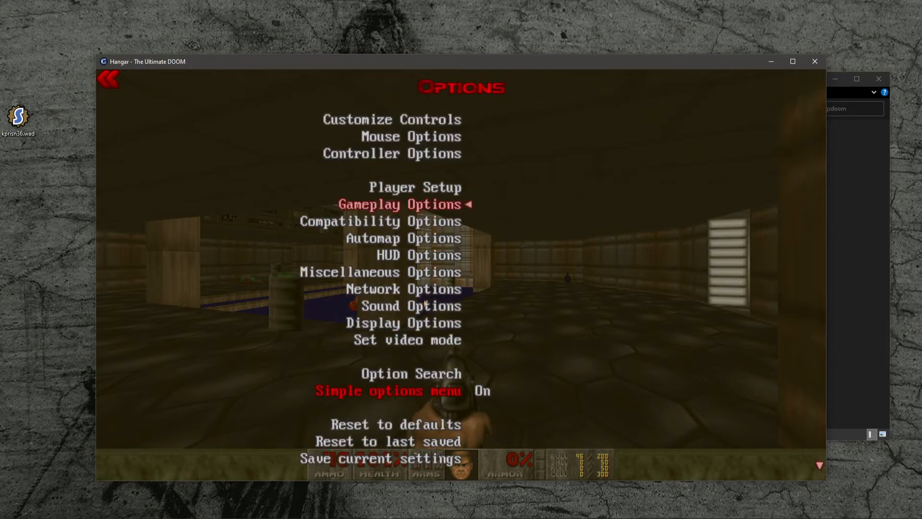
{"action": "left_click", "coordinate": [461, 392]}
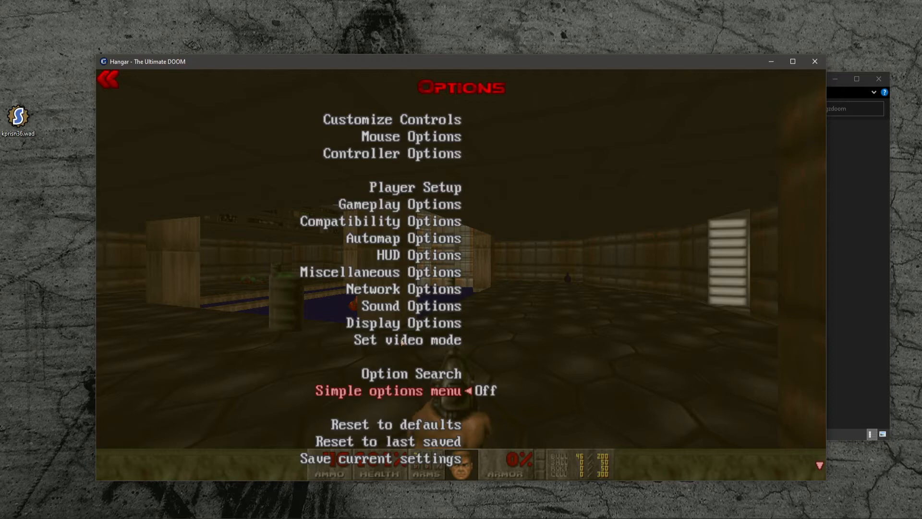
- Set the FluidSynth configuration to Roland SC-55 v3 under Sound Options' advanced MIDI player options
{"action": "left_click", "coordinate": [404, 310]}
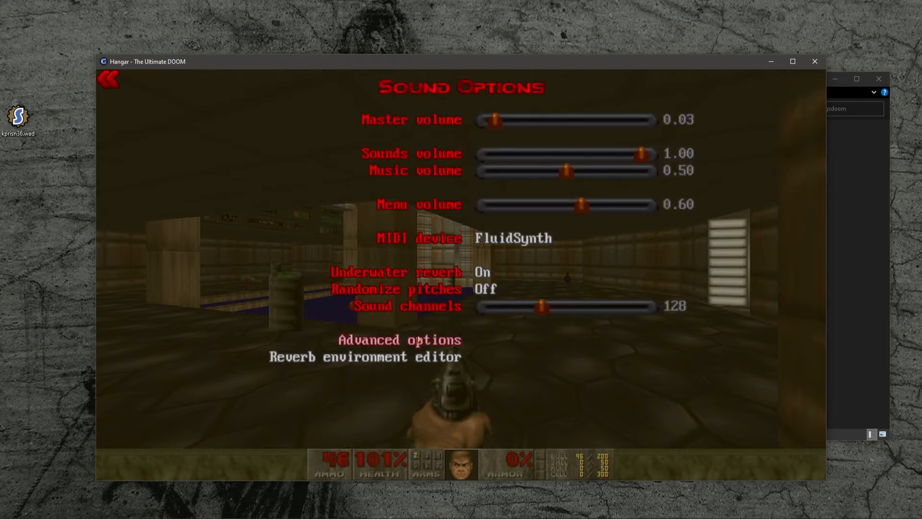
{"action": "left_click", "coordinate": [419, 340]}
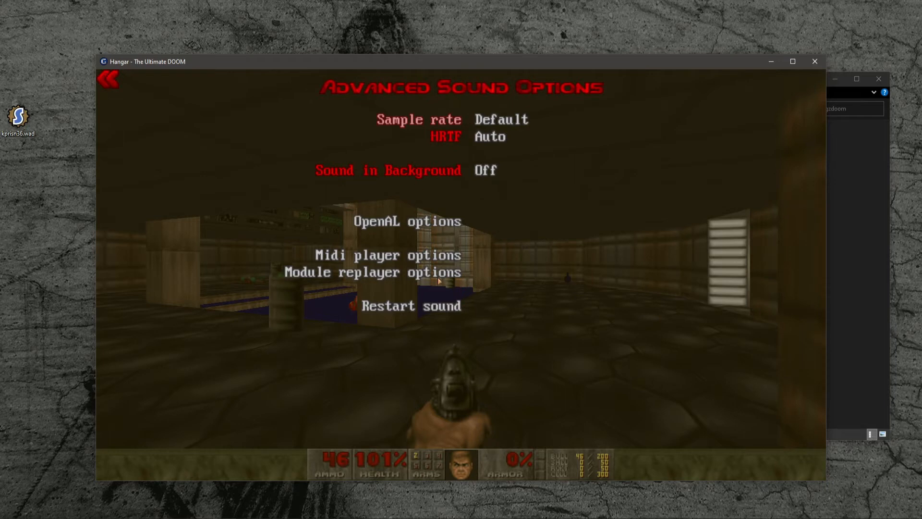
{"action": "left_click", "coordinate": [417, 255]}
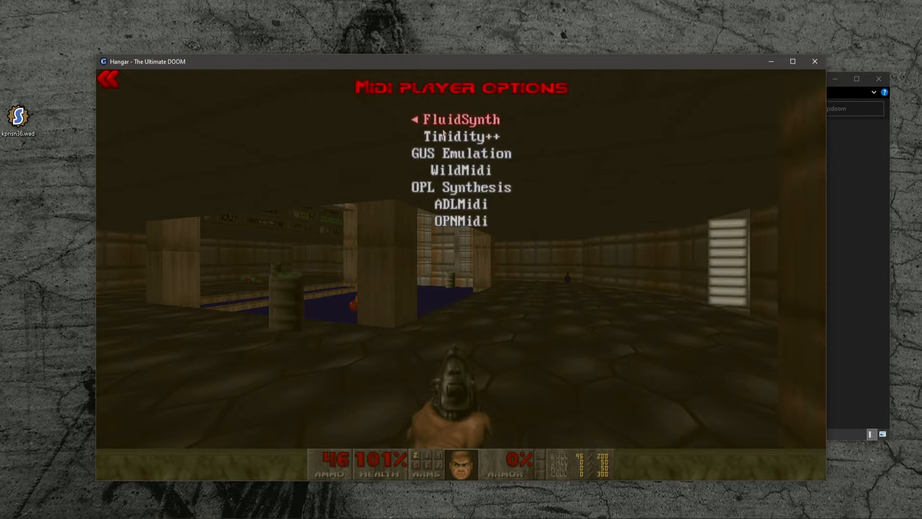
{"action": "left_click", "coordinate": [455, 121]}
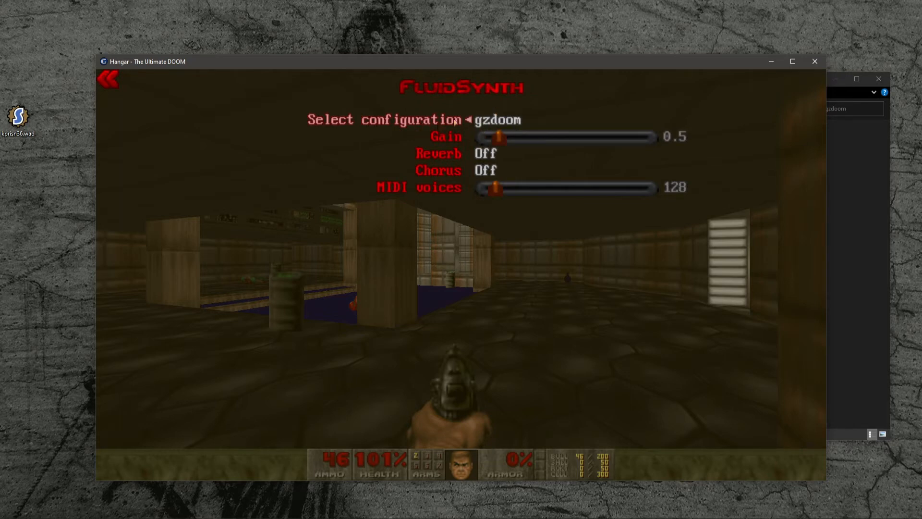
{"action": "left_click", "coordinate": [454, 121]}
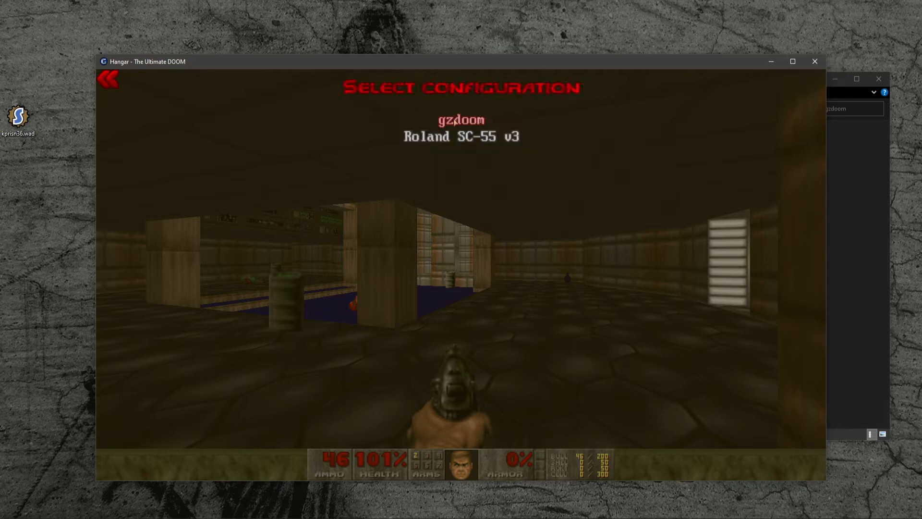
{"action": "left_click", "coordinate": [431, 139]}
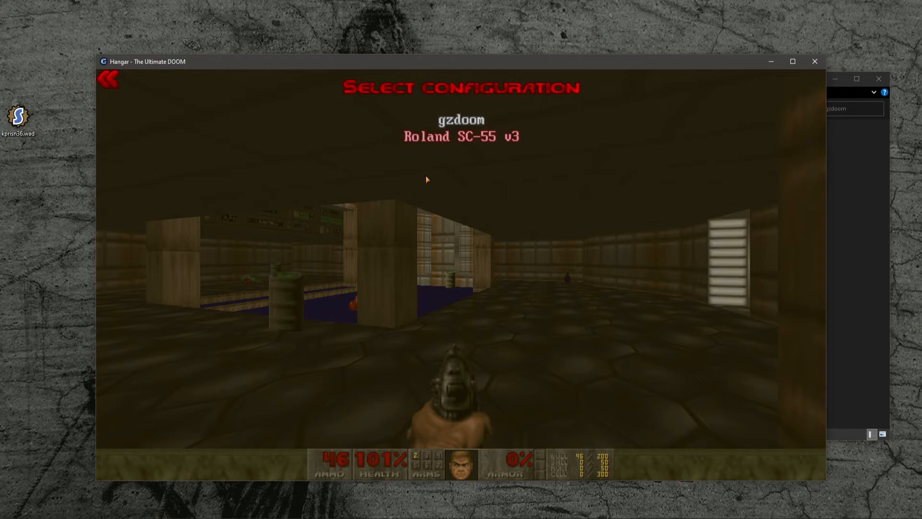
- Close the option menus and play through the opening area of the level to test the settings
{"action": "key", "text": "Escape"}
{"action": "key", "text": "Escape"}
{"action": "key", "text": "Escape"}
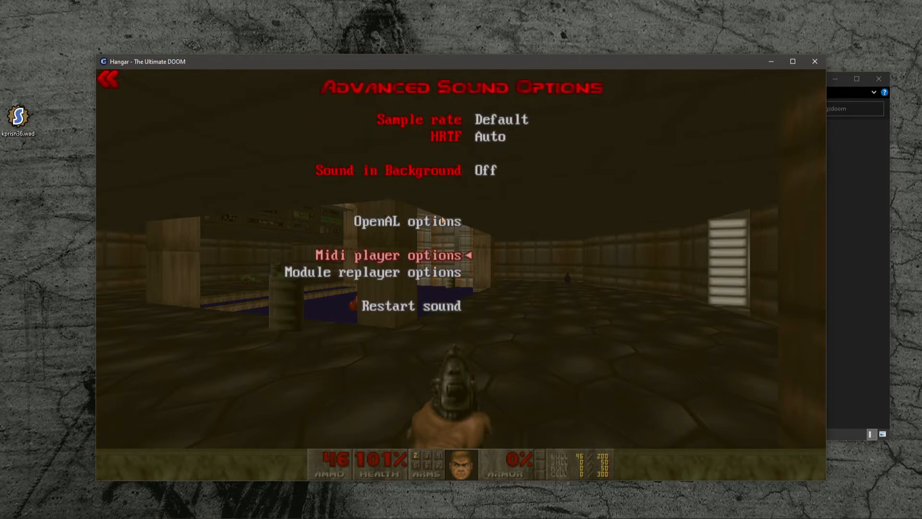
{"action": "key", "text": "Escape"}
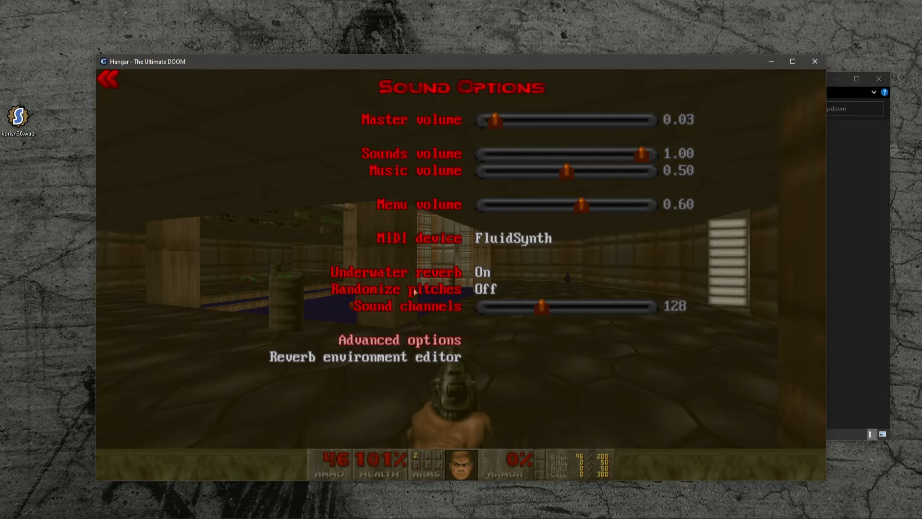
{"action": "key", "text": "Escape"}
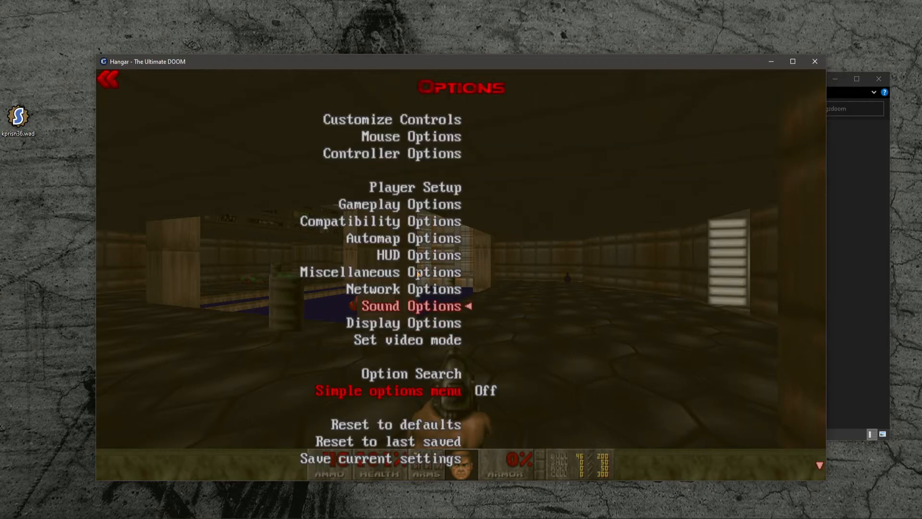
{"action": "left_click", "coordinate": [422, 305]}
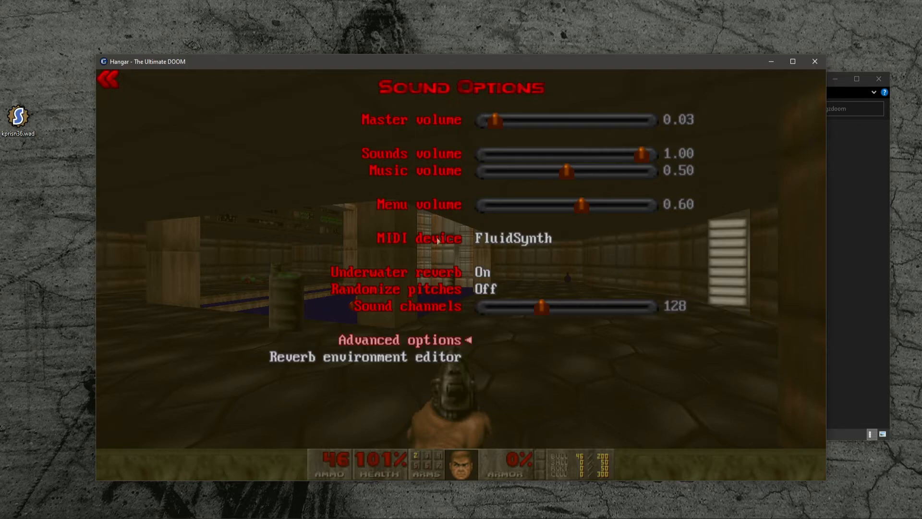
{"action": "key", "text": "Escape"}
{"action": "key", "text": "Escape"}
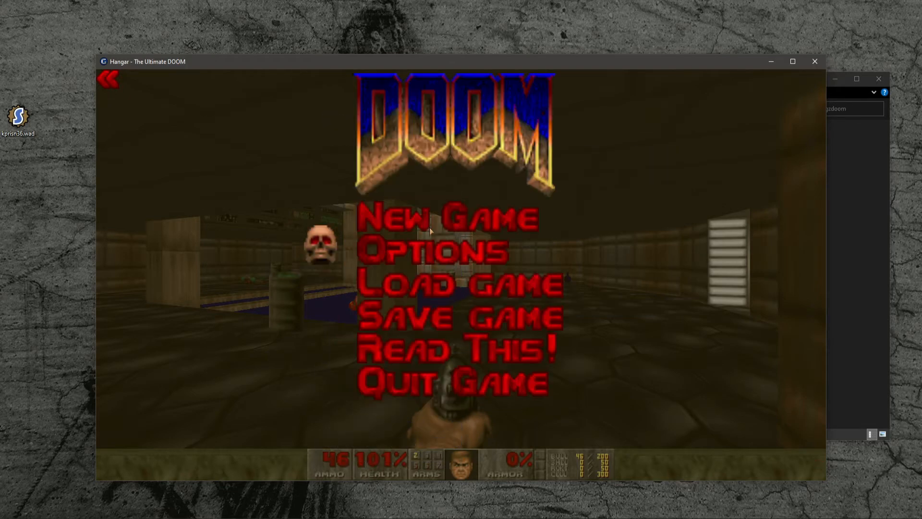
{"action": "key", "text": "Escape"}
{"action": "key", "text": "w"}
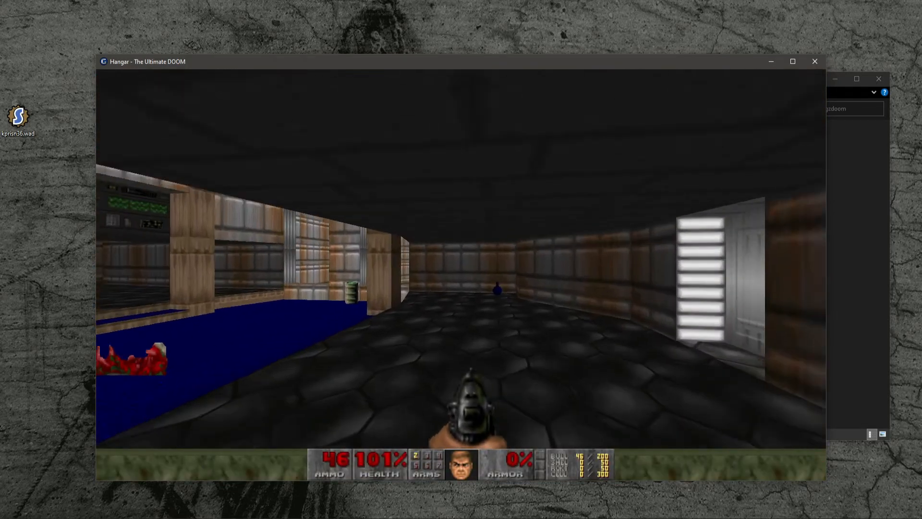
{"action": "key", "text": "w"}
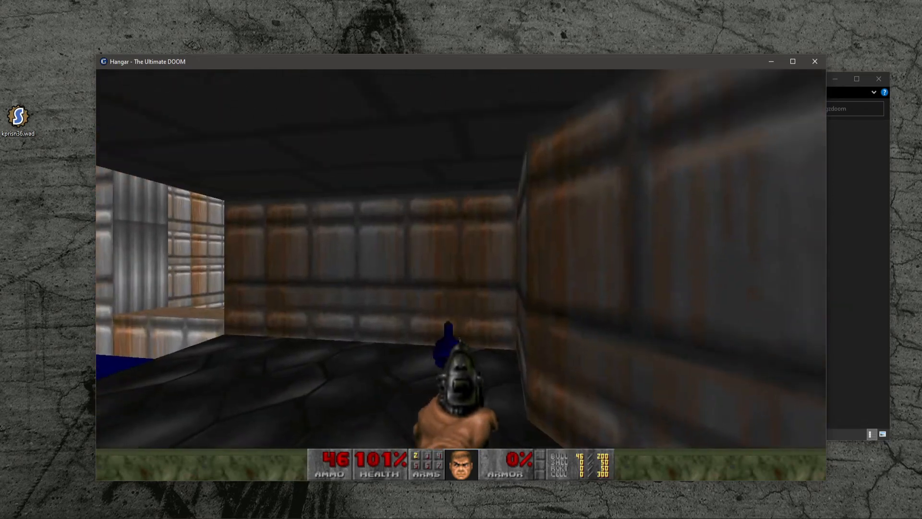
{"action": "key", "text": "w"}
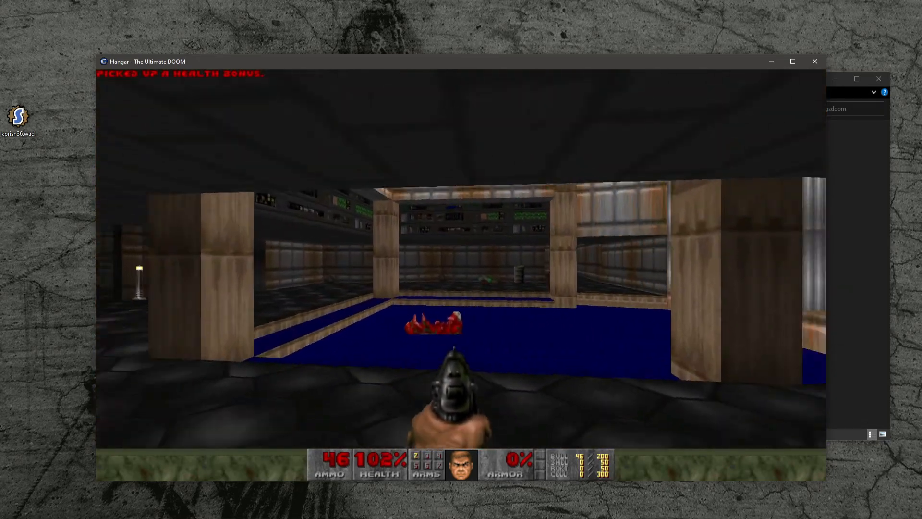
{"action": "key", "text": "w"}
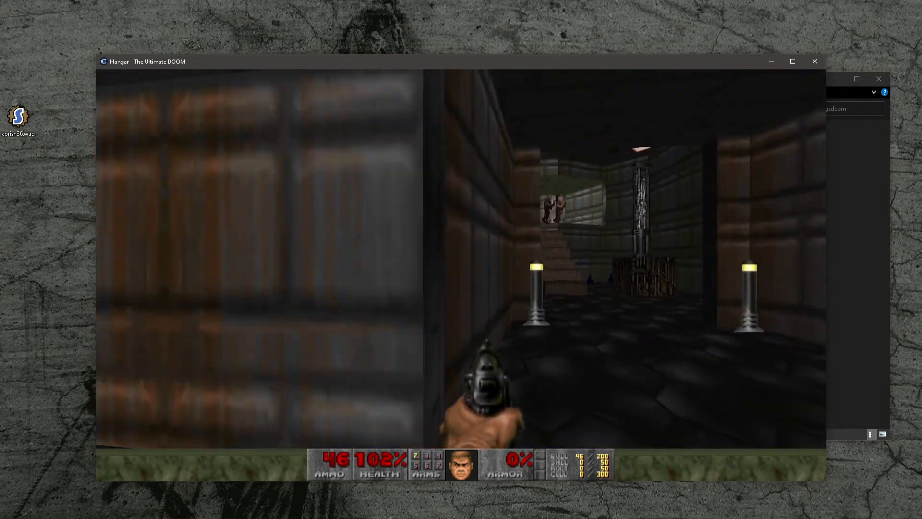
{"action": "key", "text": "w"}
{"action": "left_click", "coordinate": [461, 259]}
{"action": "key", "text": "s"}
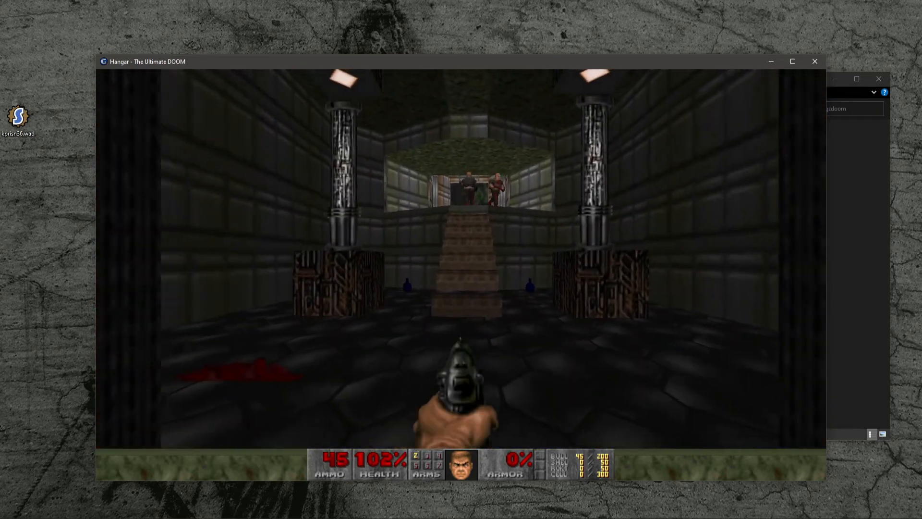
{"action": "left_click", "coordinate": [461, 260]}
{"action": "left_click", "coordinate": [461, 259]}
{"action": "key", "text": "s"}
{"action": "left_click", "coordinate": [461, 259]}
{"action": "key", "text": "w"}
{"action": "left_click", "coordinate": [461, 259]}
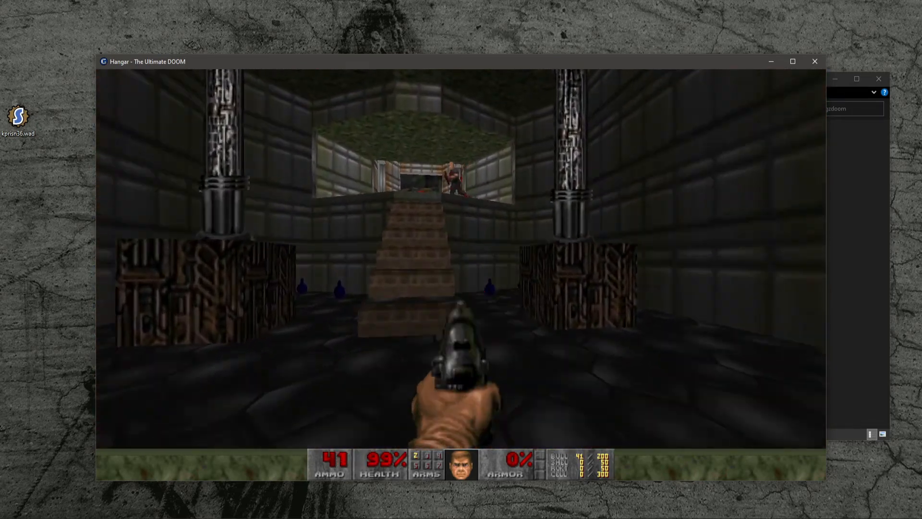
{"action": "key", "text": "s"}
{"action": "left_click", "coordinate": [461, 259]}
{"action": "key", "text": "w"}
{"action": "key", "text": "w"}
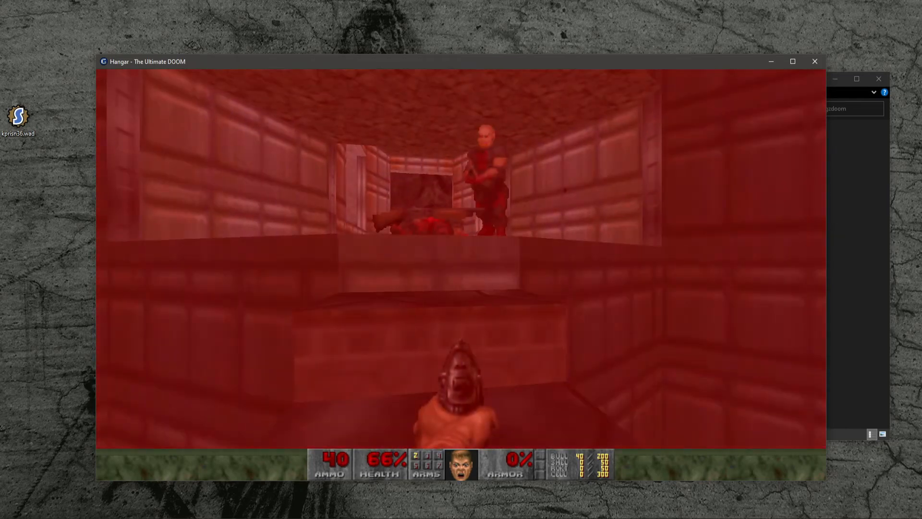
{"action": "key", "text": "a"}
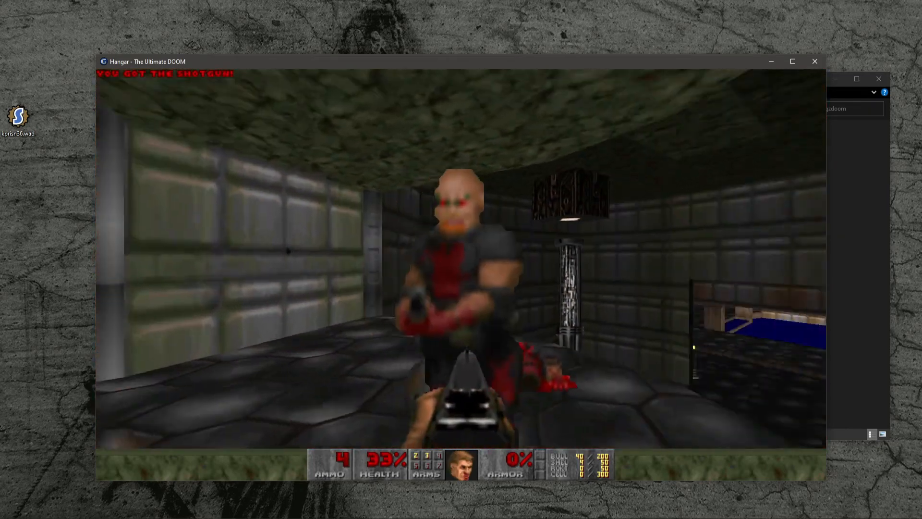
{"action": "key", "text": "s"}
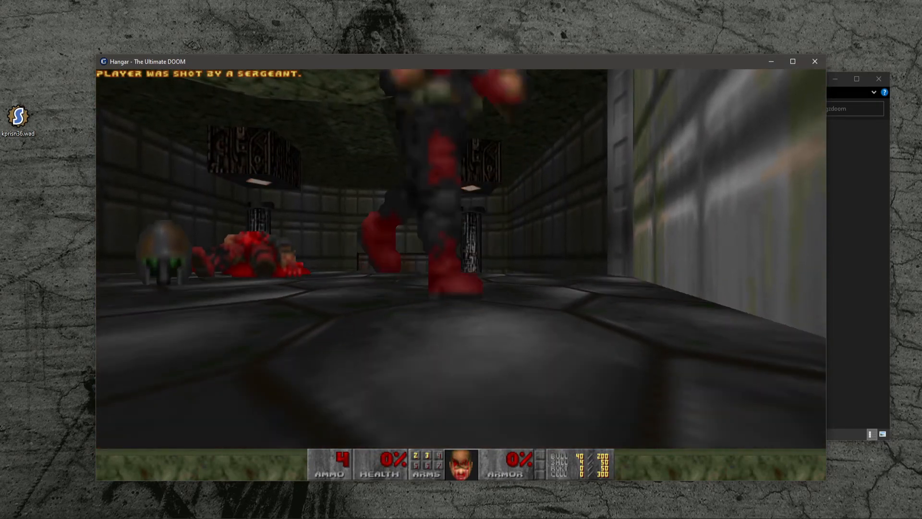
{"action": "key", "text": "space"}
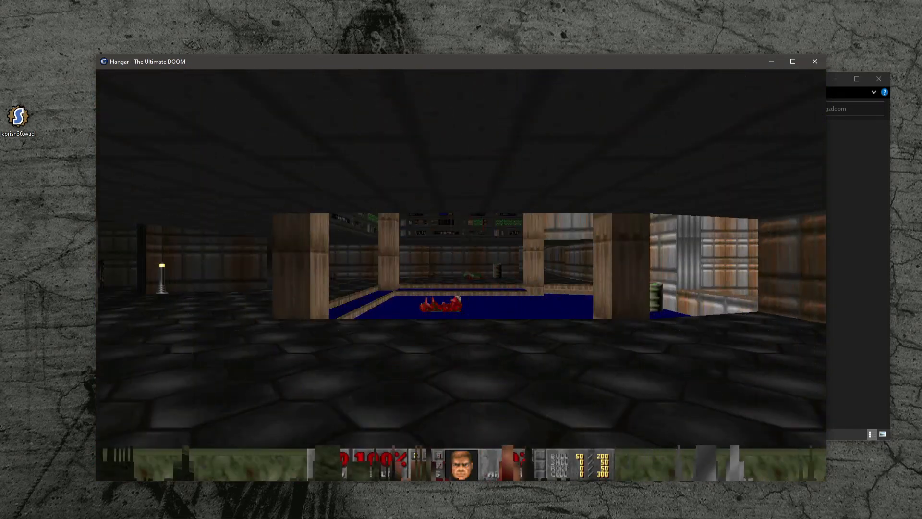
- Search the options for filter, set Texture Filter mode to None, and return to the game
{"action": "key", "text": "Escape"}
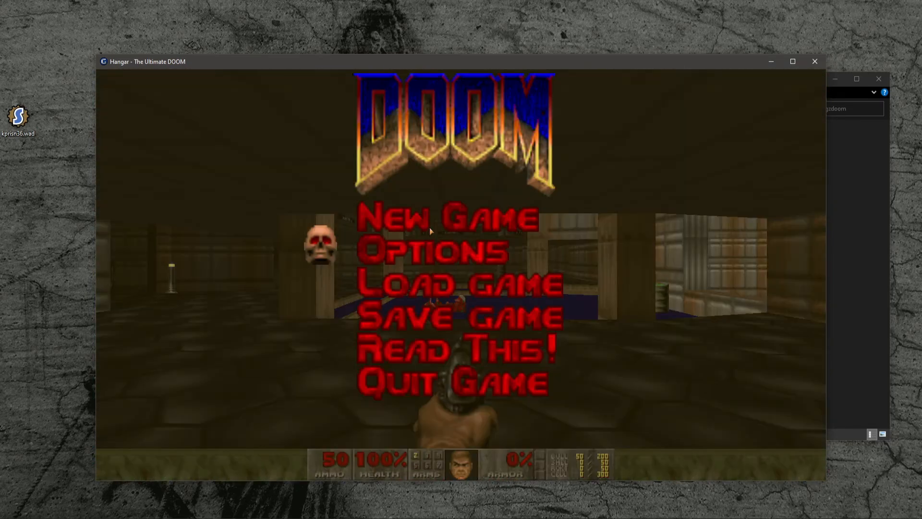
{"action": "left_click", "coordinate": [433, 252]}
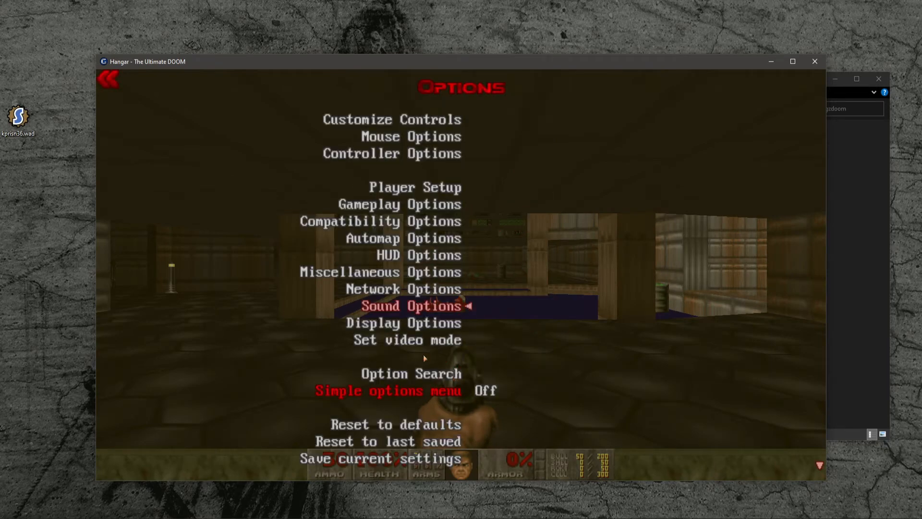
{"action": "left_click", "coordinate": [429, 374]}
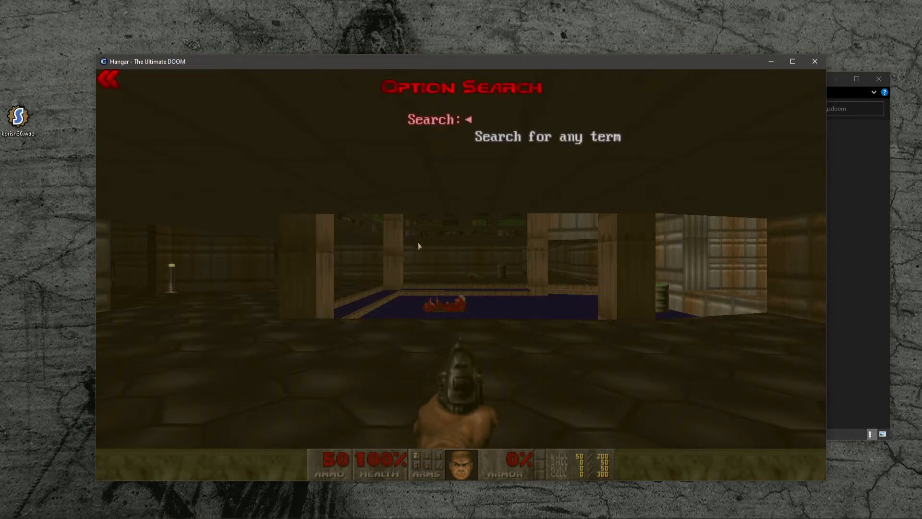
{"action": "left_click", "coordinate": [456, 127]}
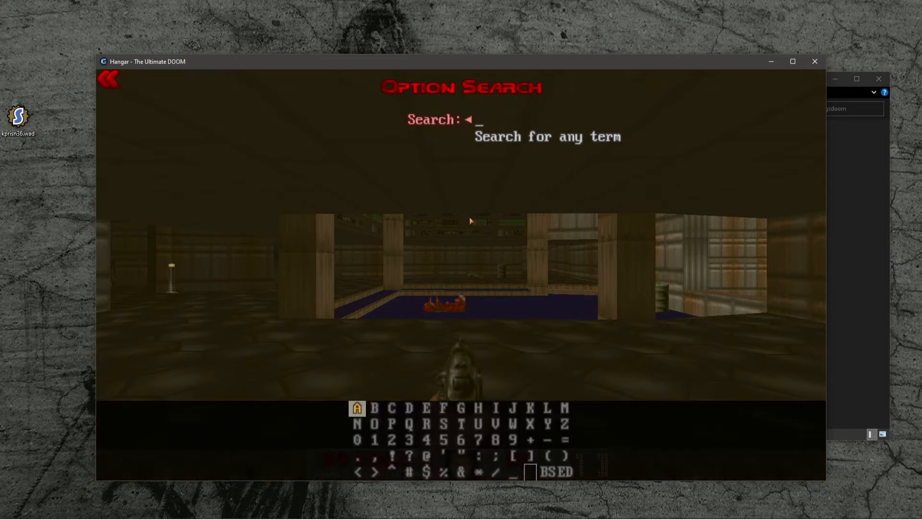
{"action": "type", "text": "filters"}
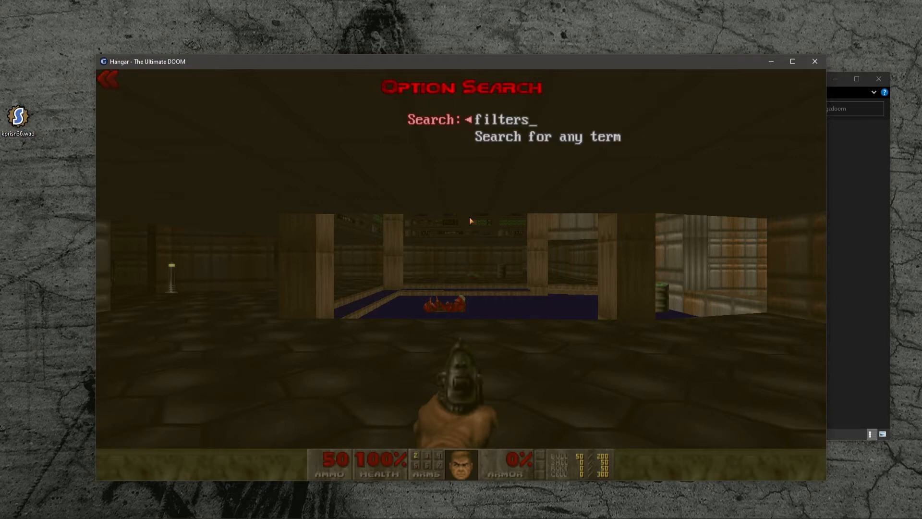
{"action": "key", "text": "BackSpace"}
{"action": "key", "text": "Return"}
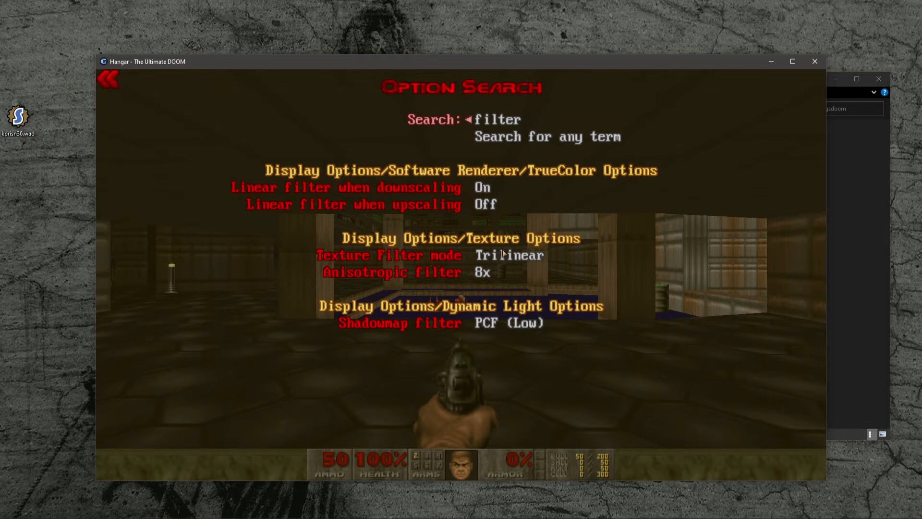
{"action": "left_click", "coordinate": [436, 256]}
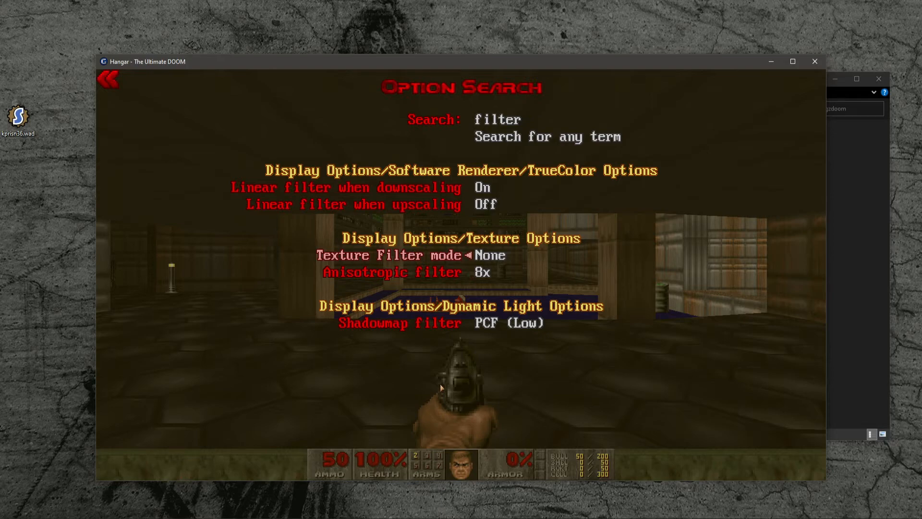
{"action": "key", "text": "Escape"}
{"action": "key", "text": "Escape"}
{"action": "key", "text": "Escape"}
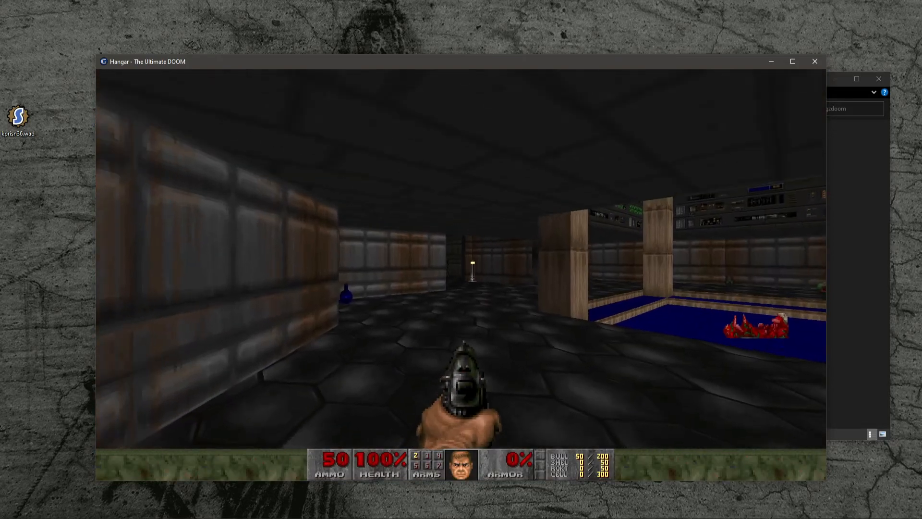
{"action": "key", "text": "w"}
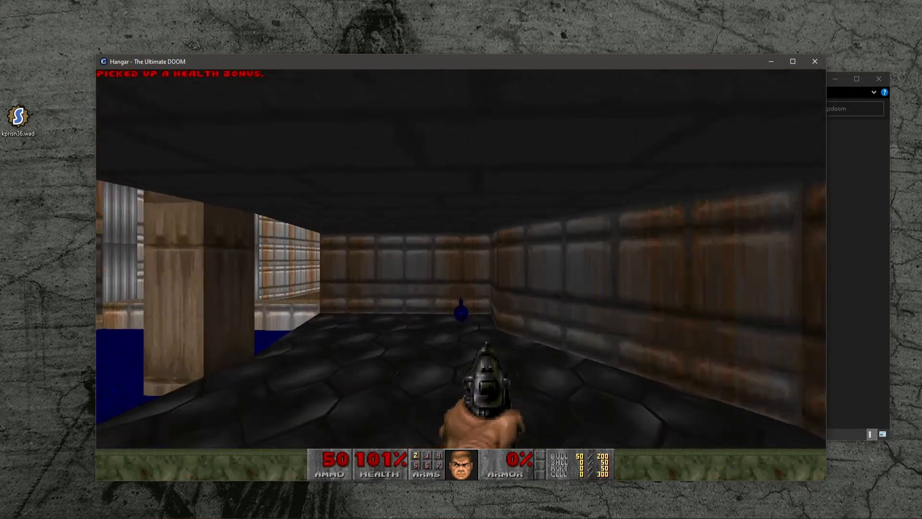
- Keep playing through the level, moving ahead and firing at the enemies, to test the settings
{"action": "key", "text": "w"}
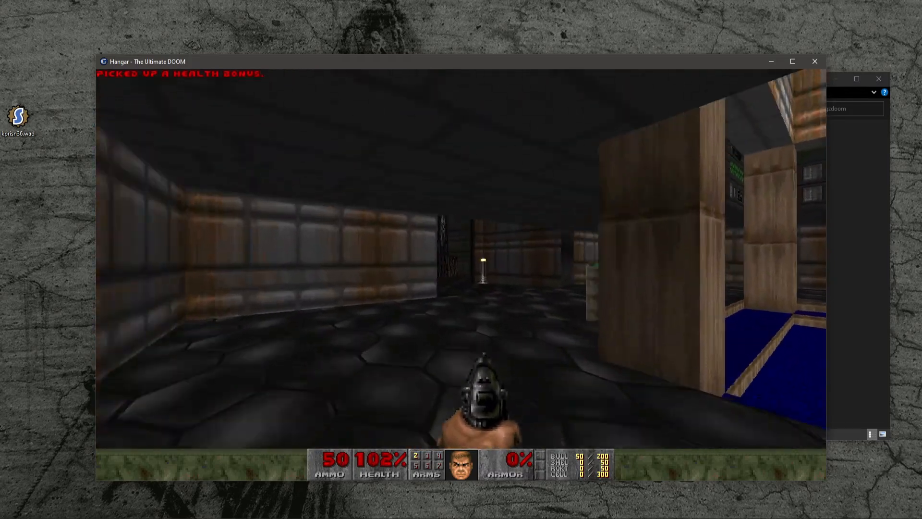
{"action": "key", "text": "w"}
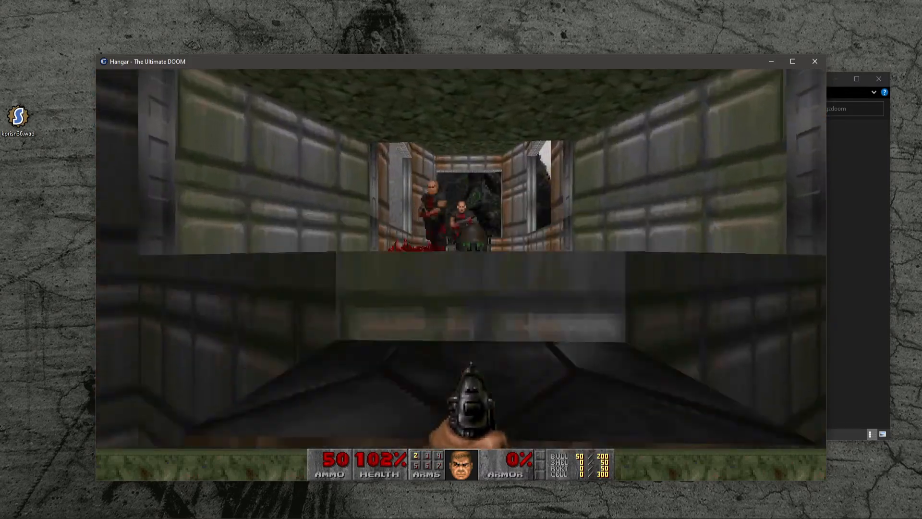
{"action": "key", "text": "w"}
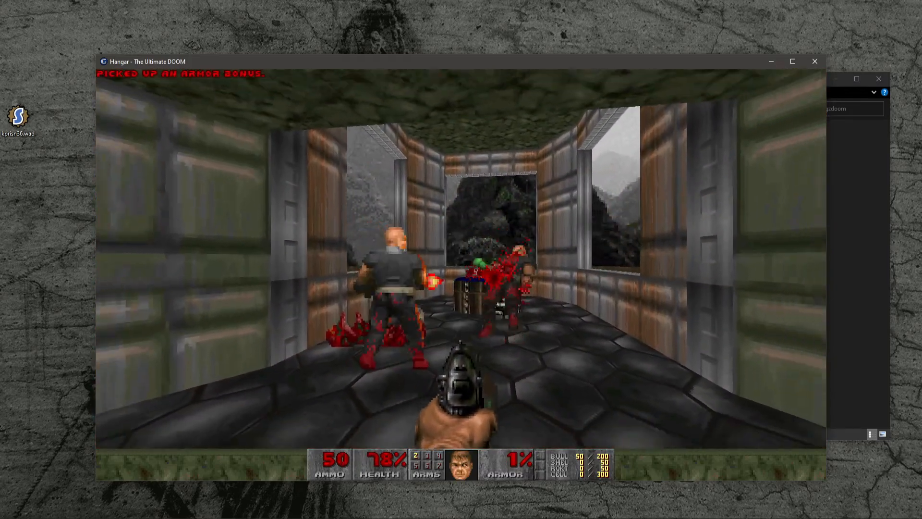
{"action": "key", "text": "w"}
{"action": "left_click", "coordinate": [461, 274]}
{"action": "left_click", "coordinate": [461, 275]}
{"action": "left_click", "coordinate": [461, 275]}
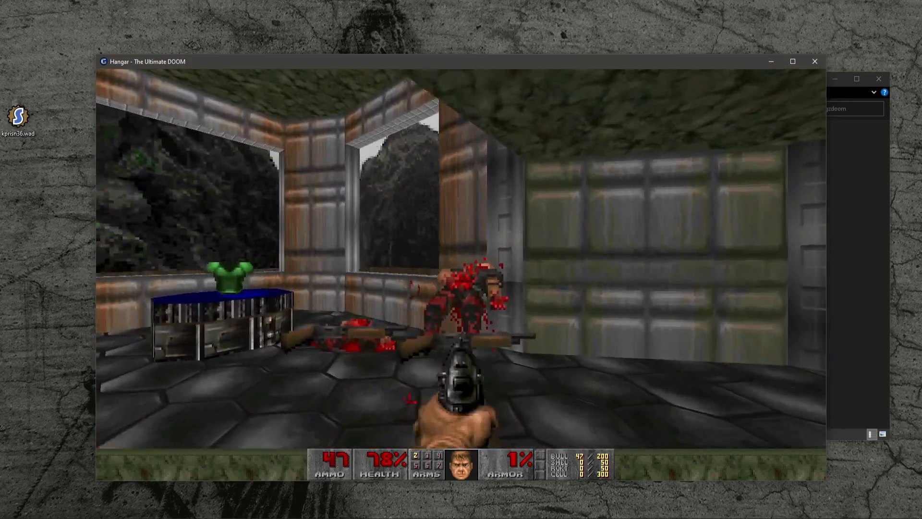
{"action": "left_click", "coordinate": [461, 274]}
{"action": "key", "text": "w"}
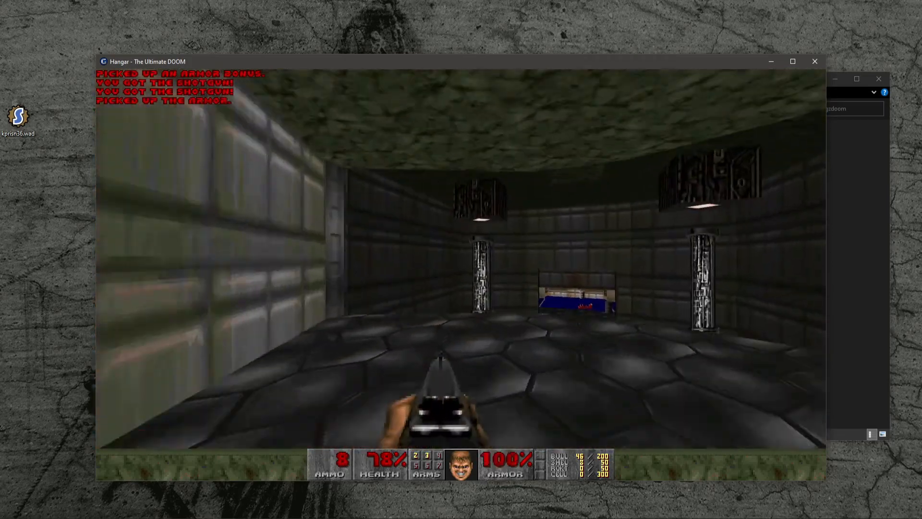
{"action": "key", "text": "w"}
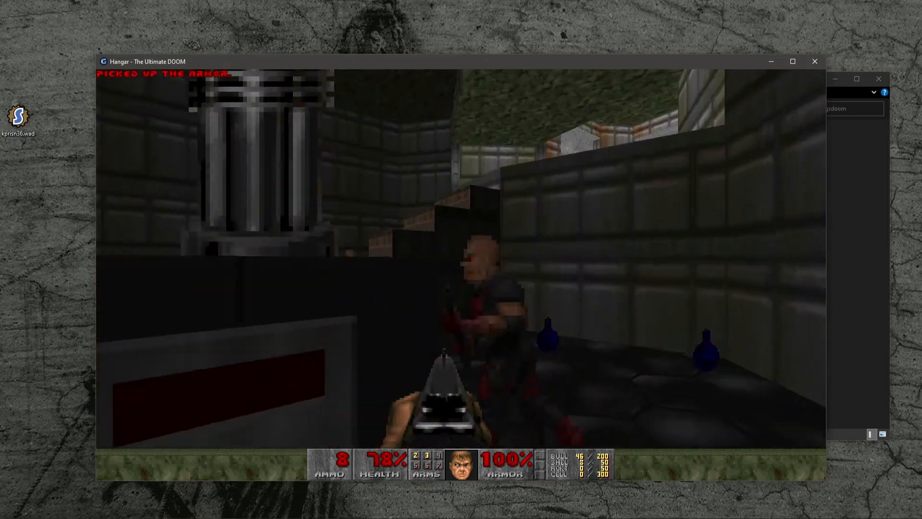
{"action": "left_click", "coordinate": [461, 274]}
- Quit the game from the main menu and confirm quitting
{"action": "key", "text": "Escape"}
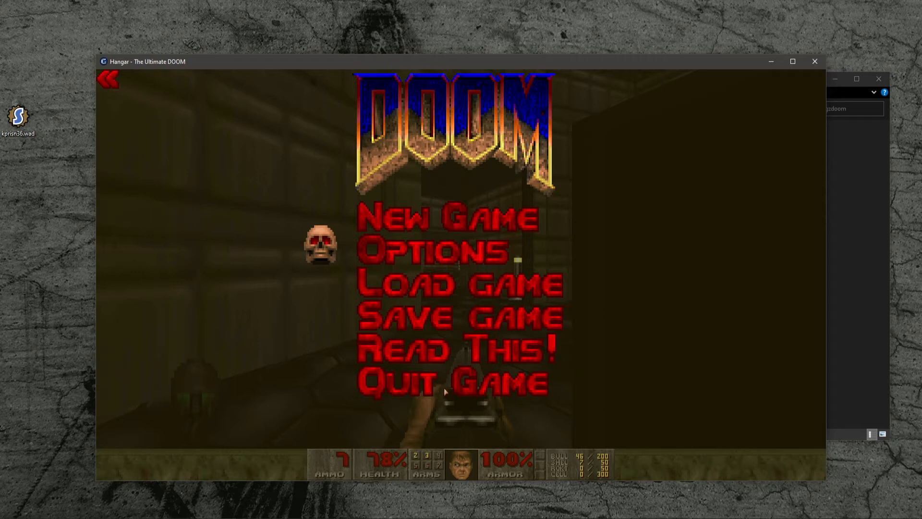
{"action": "left_click", "coordinate": [396, 383]}
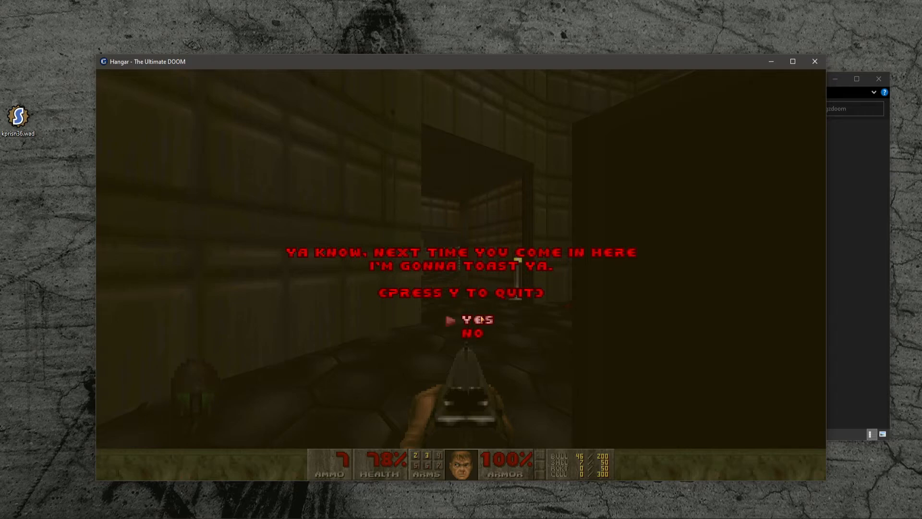
{"action": "key", "text": "y"}
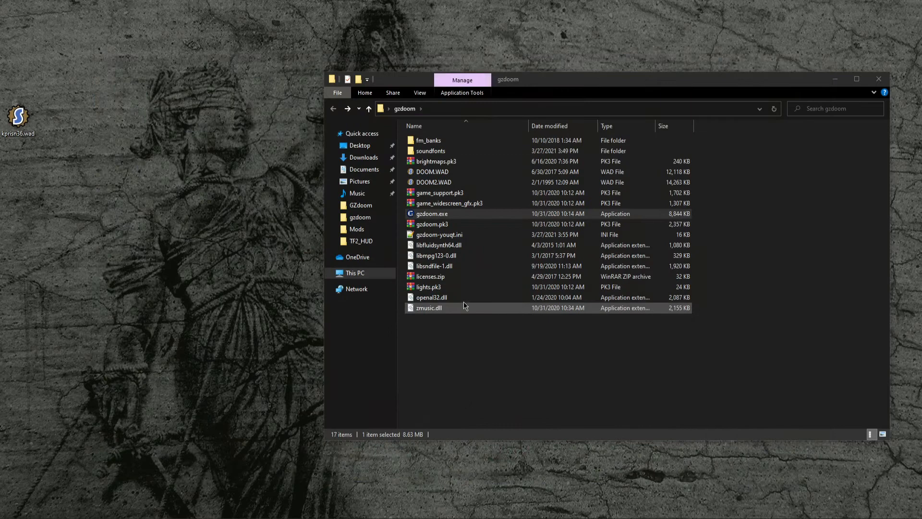
- Read the introduction on the ZDoom downloads page describing the GZDoom and LZDoom ports
{"action": "left_click", "coordinate": [522, 387]}
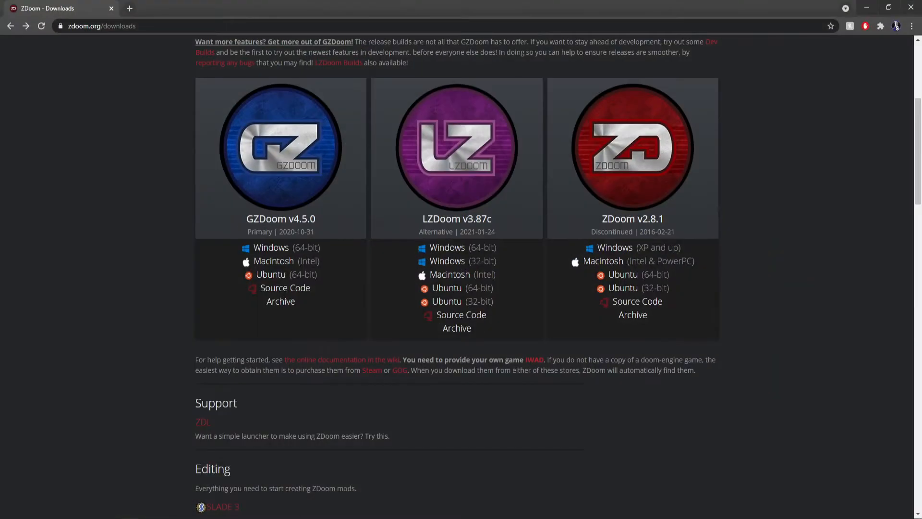
{"action": "scroll", "coordinate": [246, 68], "scroll_direction": "up", "scroll_amount": 2}
{"action": "scroll", "coordinate": [246, 68], "scroll_direction": "up", "scroll_amount": 3}
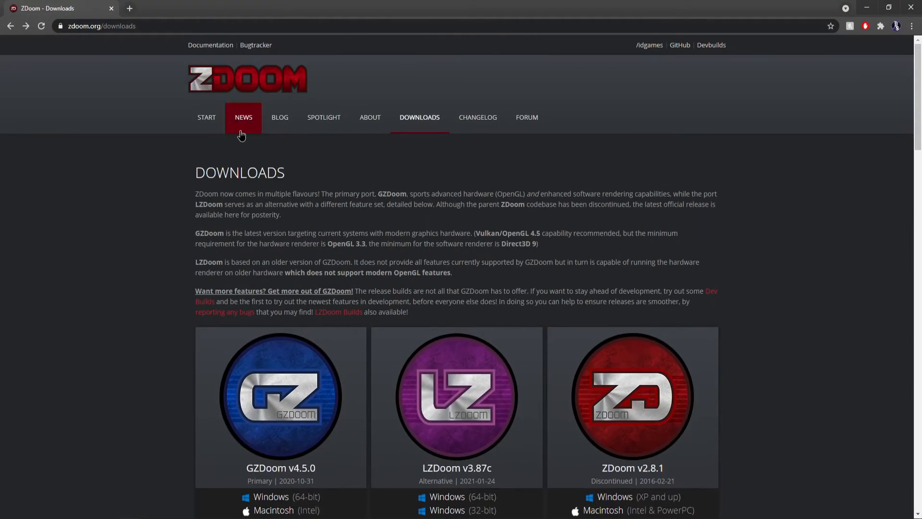
{"action": "left_click_drag", "start_coordinate": [199, 193], "coordinate": [292, 215]}
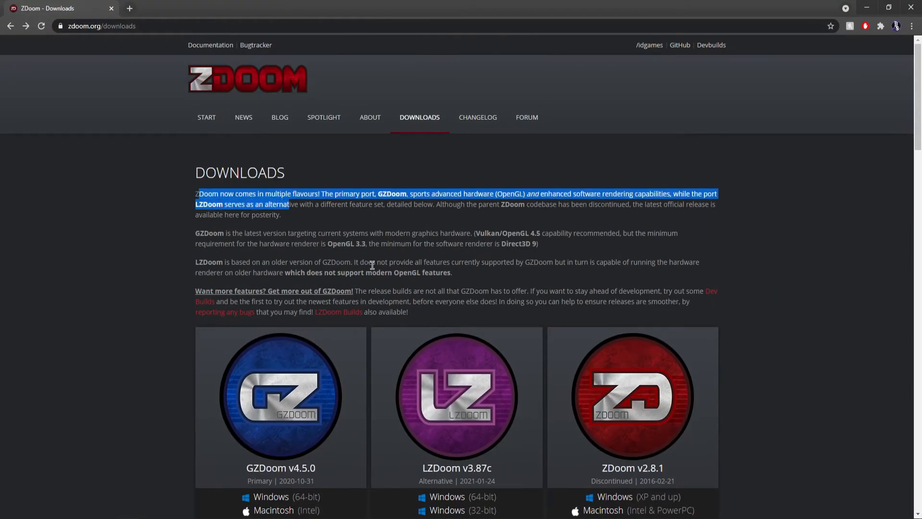
{"action": "left_click", "coordinate": [460, 277]}
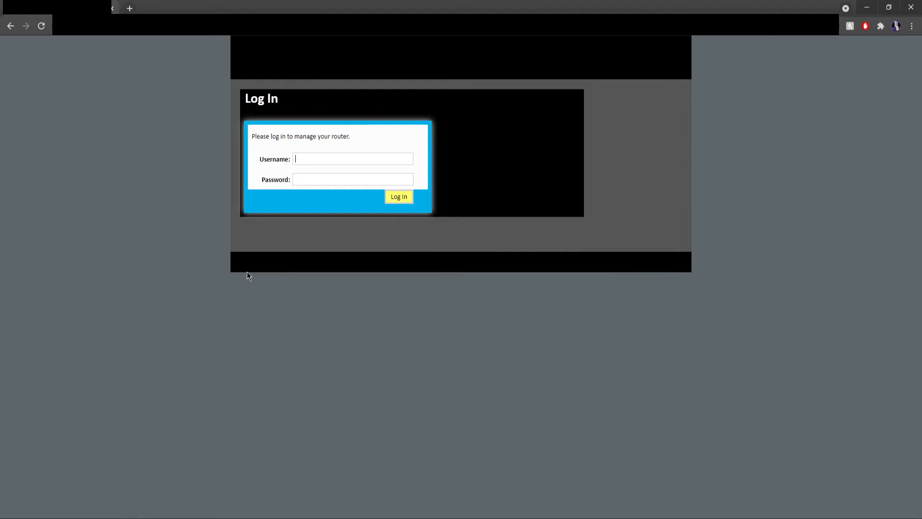
- Log in to the router's management page using the saved admin username and password
{"action": "type", "text": "ad"}
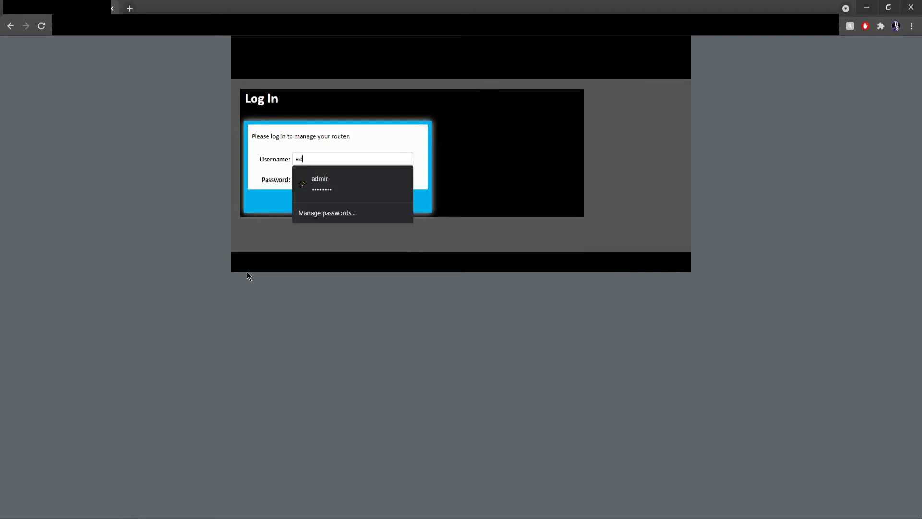
{"action": "left_click", "coordinate": [319, 181]}
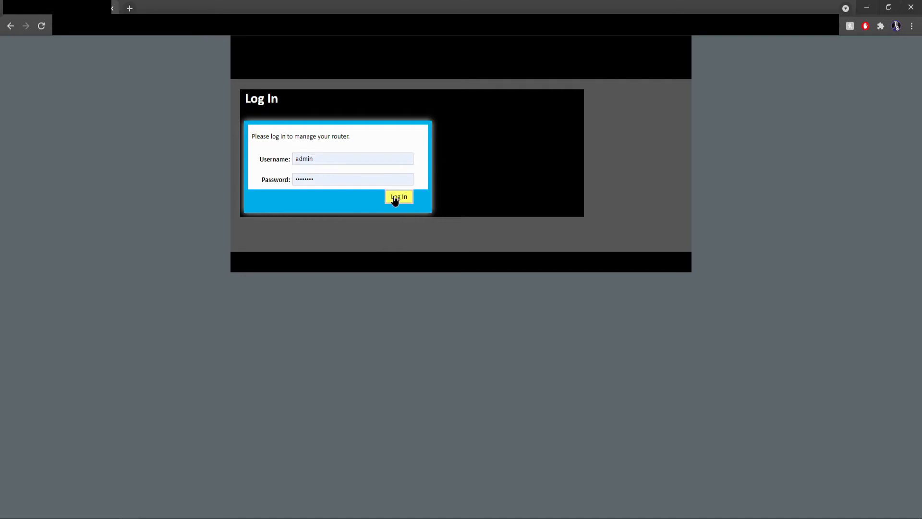
{"action": "left_click", "coordinate": [395, 201]}
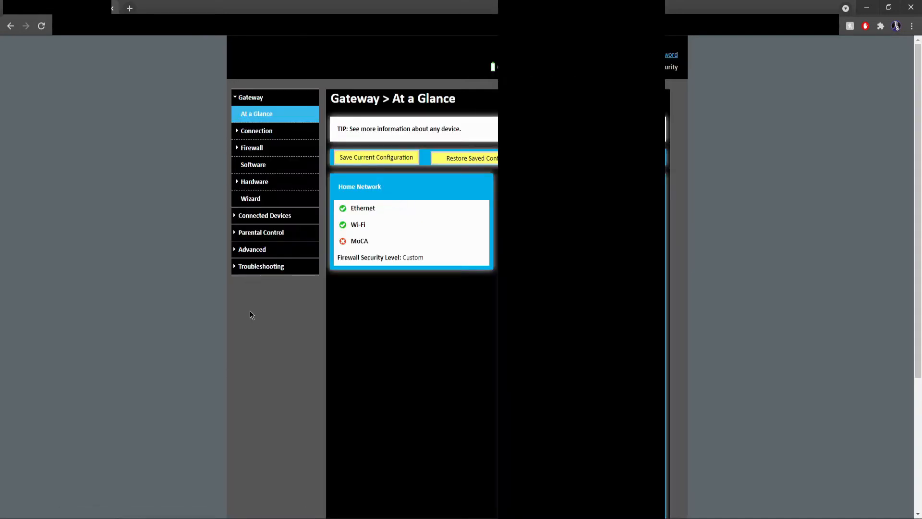
- In Port Forwarding, deactivate the Minecraft rule, then open and save the GZ DOOM rule for UDP port 5029
{"action": "scroll", "coordinate": [246, 309], "scroll_direction": "down", "scroll_amount": 2}
{"action": "scroll", "coordinate": [218, 265], "scroll_direction": "up", "scroll_amount": 2}
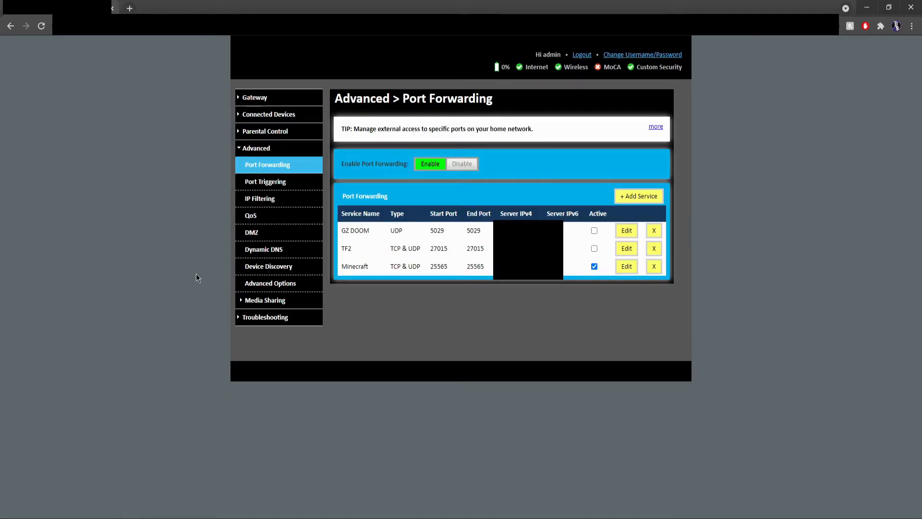
{"action": "left_click", "coordinate": [594, 266]}
{"action": "left_click", "coordinate": [626, 232]}
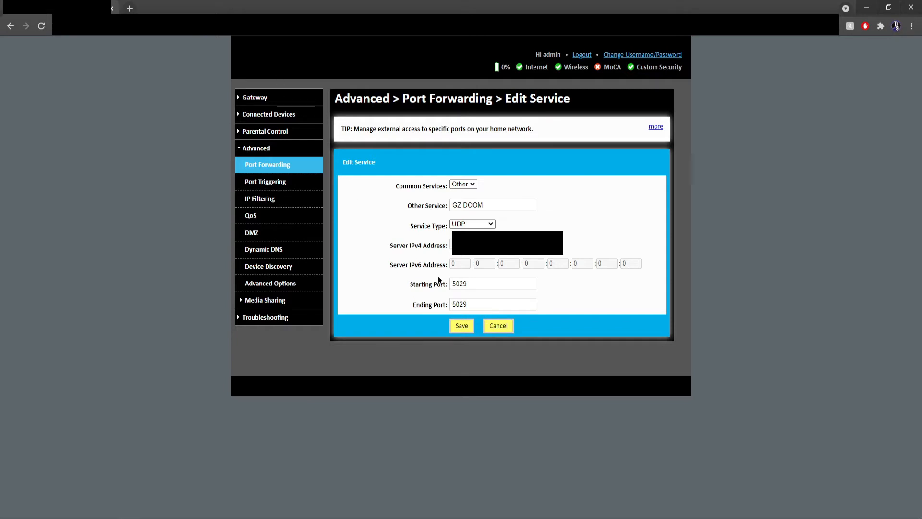
{"action": "left_click", "coordinate": [466, 325]}
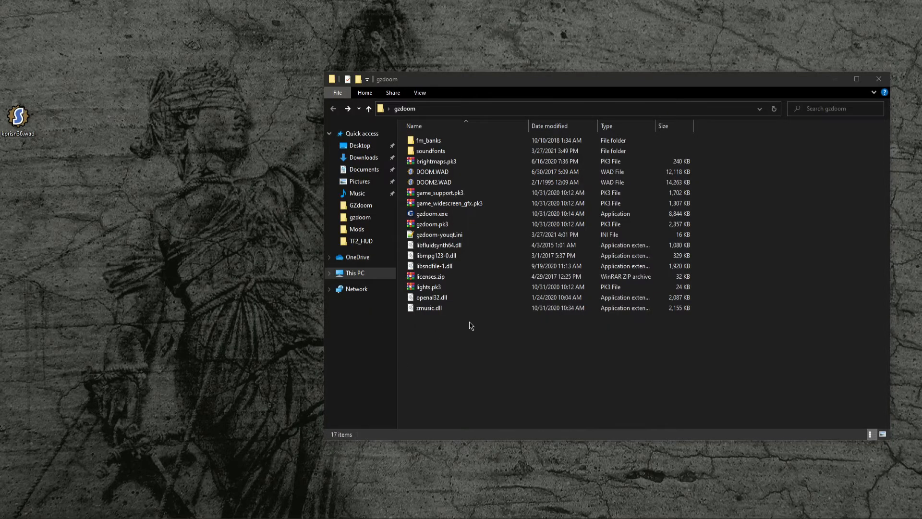
{"action": "left_click", "coordinate": [470, 323]}
{"action": "right_click", "coordinate": [481, 330]}
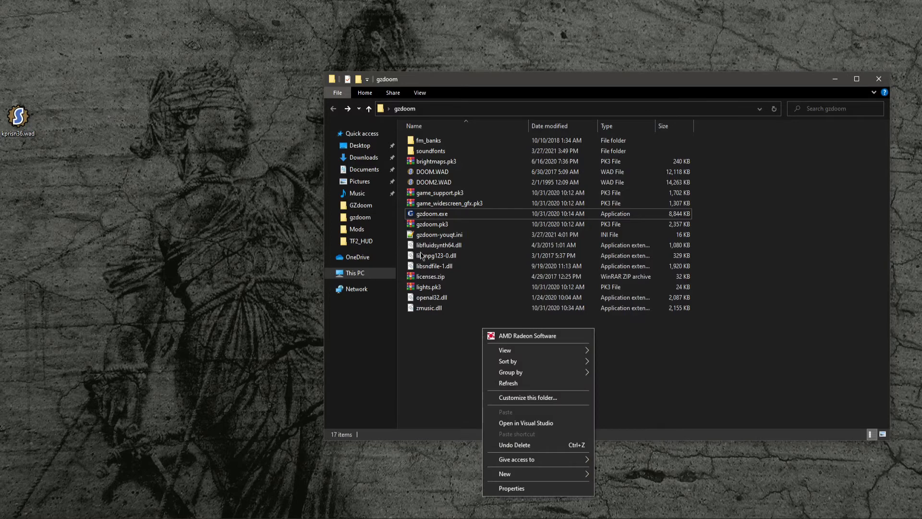
{"action": "left_click", "coordinate": [447, 366]}
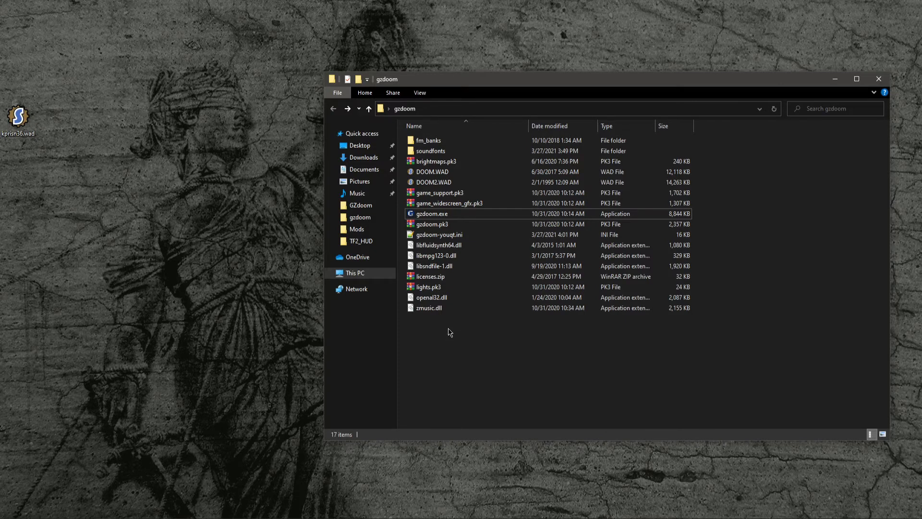
{"action": "right_click", "coordinate": [448, 328]}
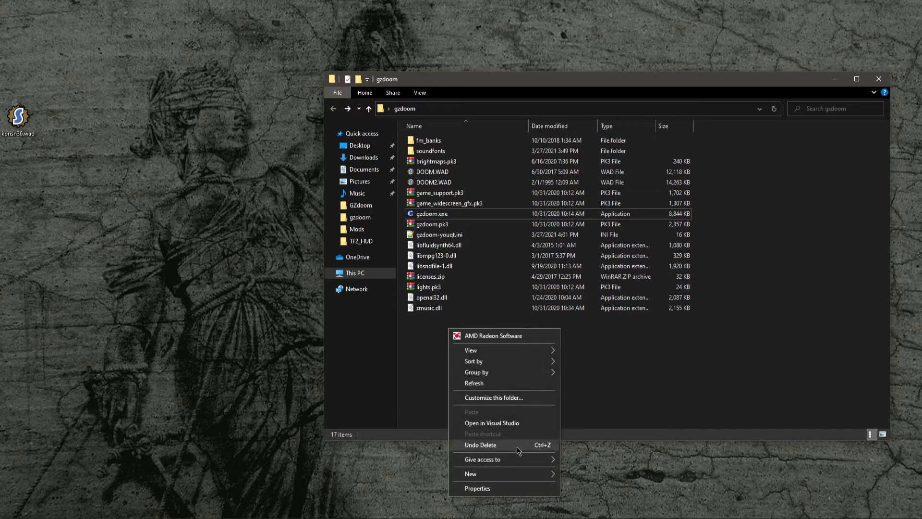
{"action": "mouse_move", "coordinate": [514, 481]}
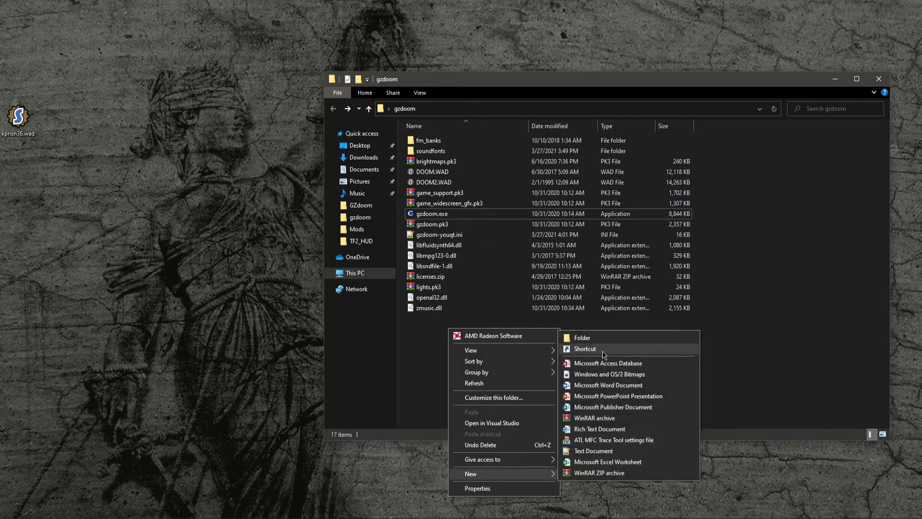
{"action": "left_click", "coordinate": [493, 207]}
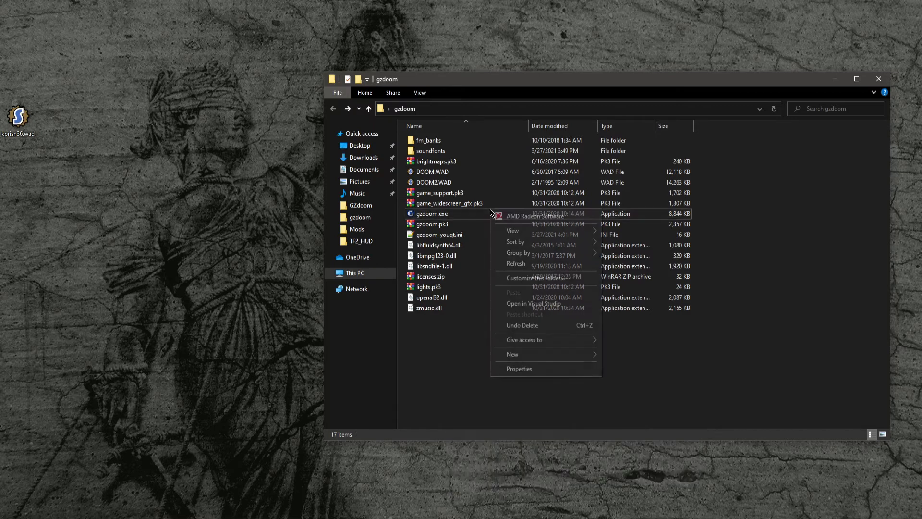
{"action": "right_click", "coordinate": [474, 219]}
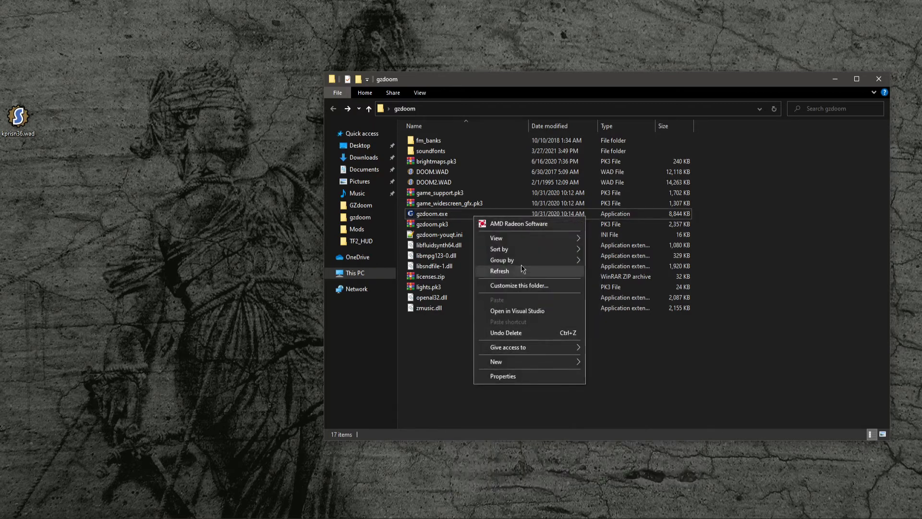
{"action": "left_click", "coordinate": [458, 206]}
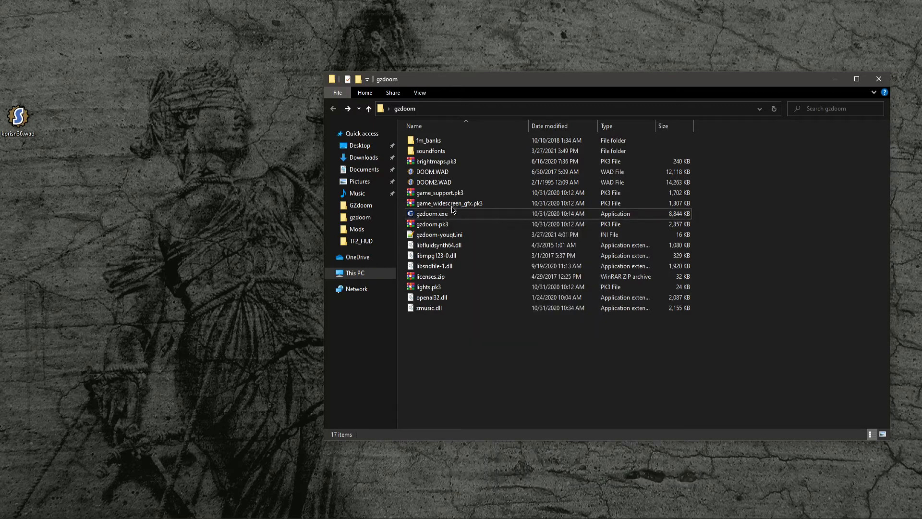
{"action": "left_click", "coordinate": [454, 203]}
- Create a shortcut to gzdoom.exe in the gzdoom folder
{"action": "left_click", "coordinate": [445, 216]}
{"action": "right_click", "coordinate": [446, 214]}
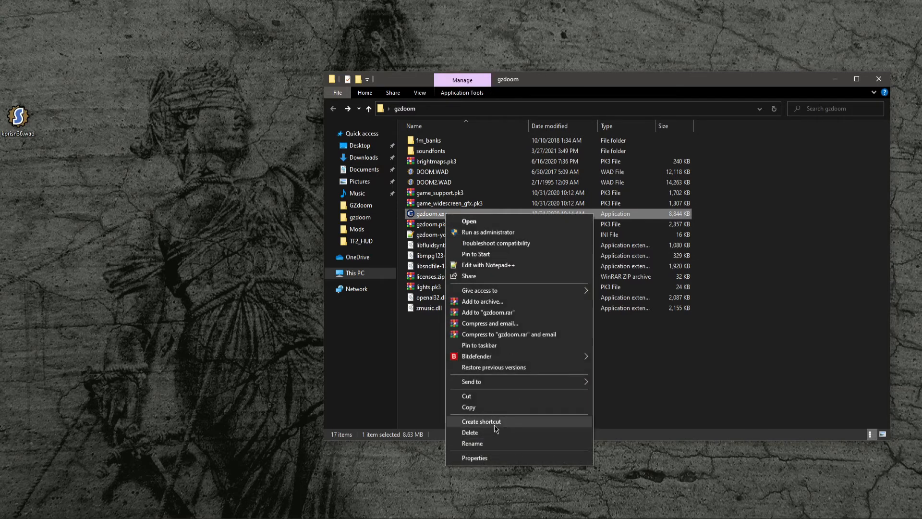
{"action": "left_click", "coordinate": [509, 426]}
{"action": "left_click", "coordinate": [466, 225]}
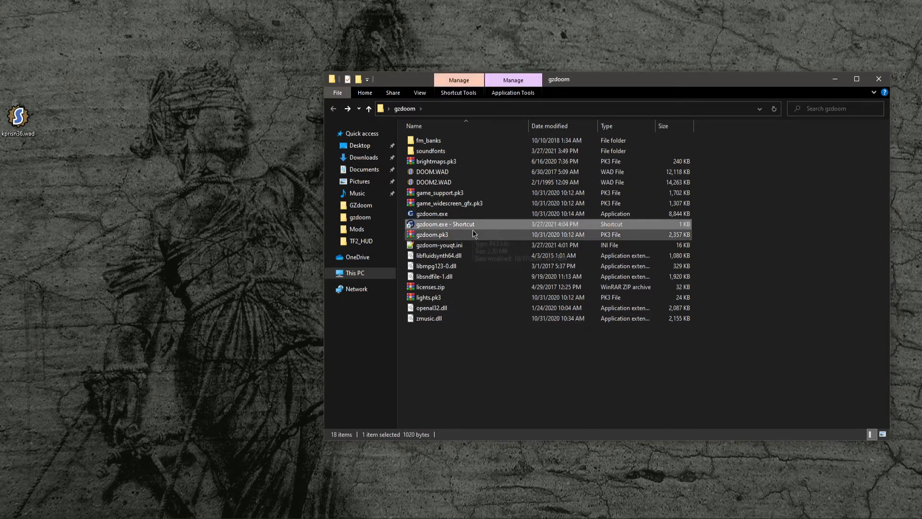
- Rename the new shortcut to gzdoom.exe - DM
{"action": "left_click", "coordinate": [470, 229]}
{"action": "key", "text": "End"}
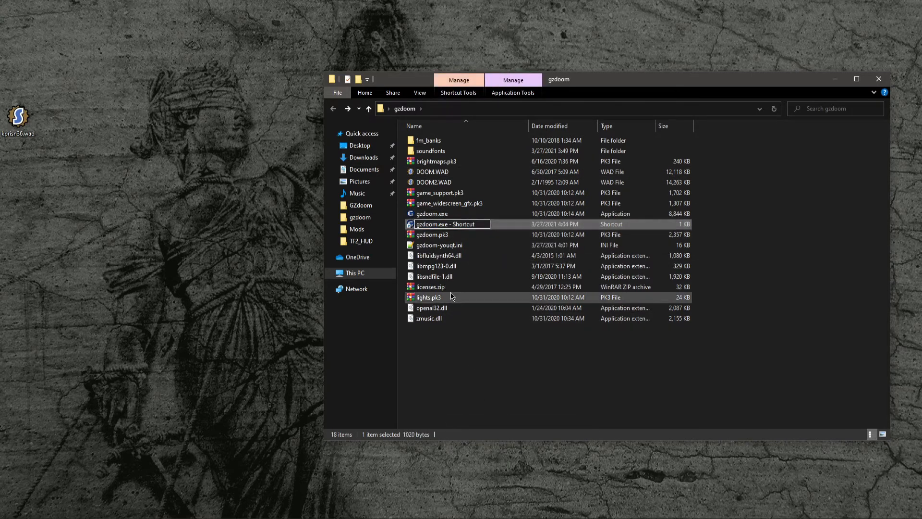
{"action": "key", "text": "shift+Left"}
{"action": "key", "text": "shift+Left"}
{"action": "key", "text": "shift+Left"}
{"action": "key", "text": "shift+Left"}
{"action": "key", "text": "shift+Left"}
{"action": "key", "text": "shift+Left"}
{"action": "key", "text": "shift+Left"}
{"action": "key", "text": "shift+Left"}
{"action": "type", "text": "DM"}
{"action": "key", "text": "Return"}
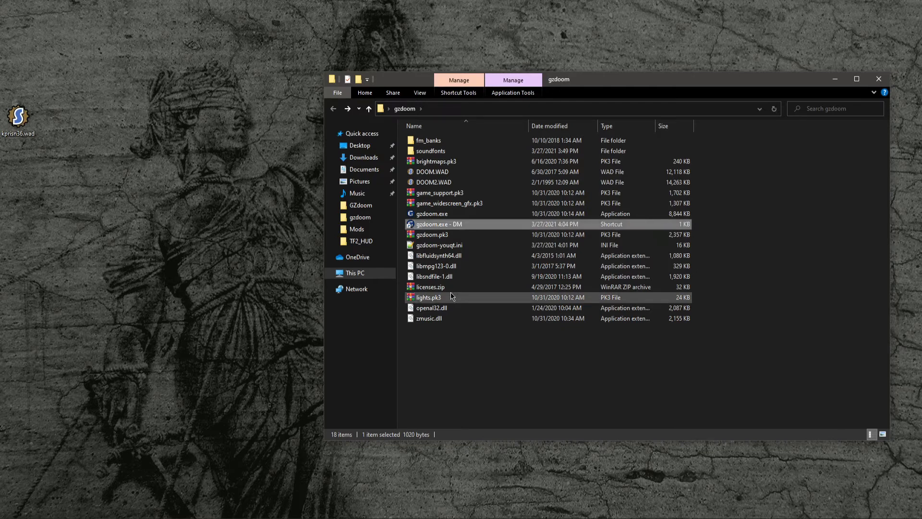
- Open the properties of the gzdoom.exe - DM shortcut and append -host 1 to its Target
{"action": "right_click", "coordinate": [484, 224]}
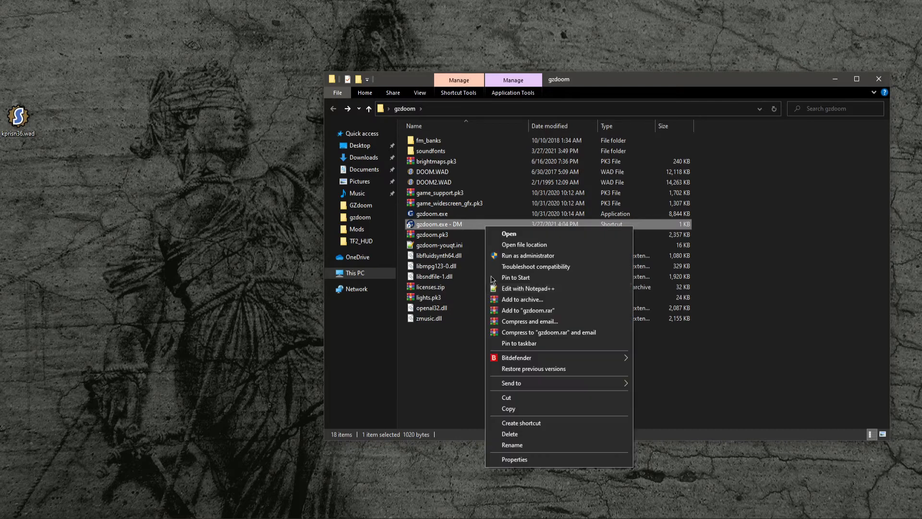
{"action": "left_click", "coordinate": [504, 459]}
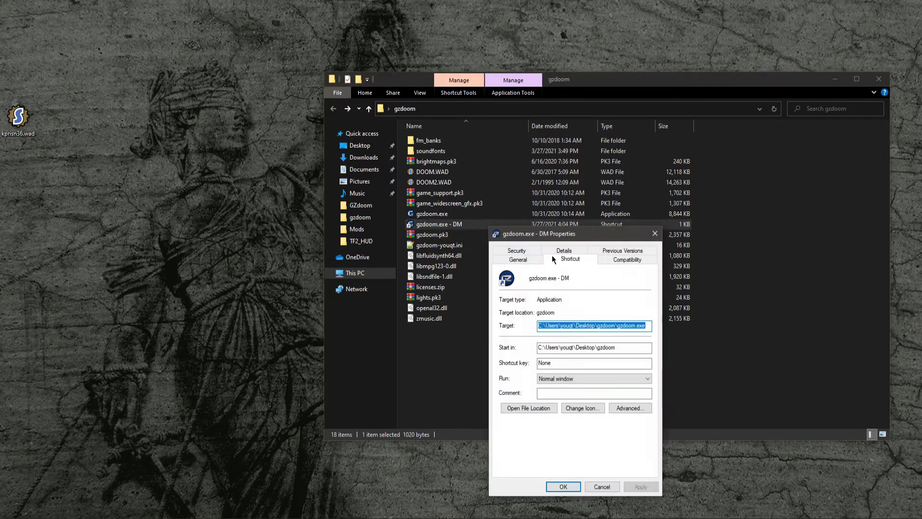
{"action": "left_click_drag", "start_coordinate": [548, 237], "coordinate": [383, 198]}
{"action": "left_click", "coordinate": [484, 287]}
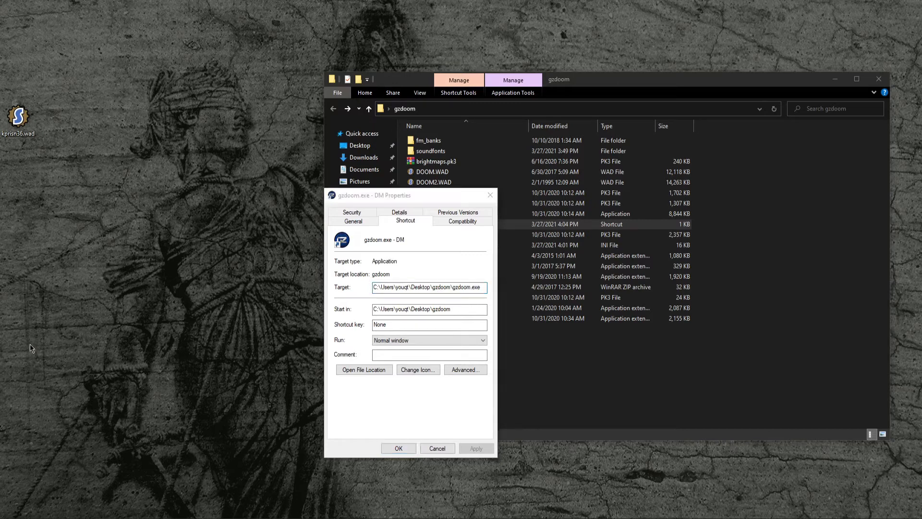
{"action": "left_click", "coordinate": [483, 289]}
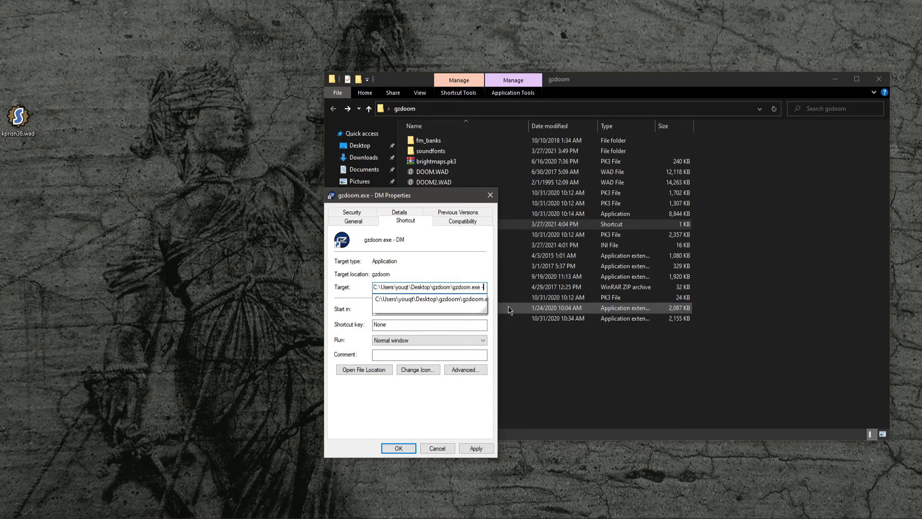
{"action": "type", "text": "-host"}
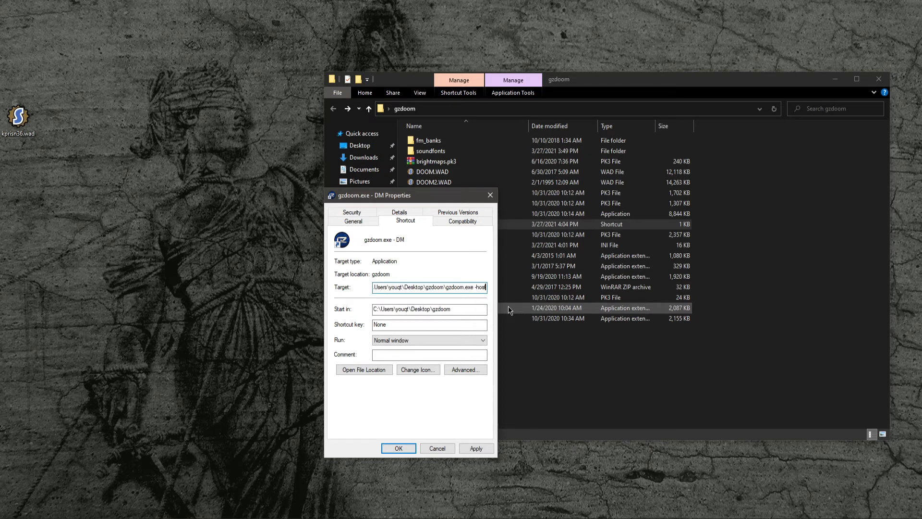
{"action": "type", "text": "t"}
{"action": "type", "text": " 2"}
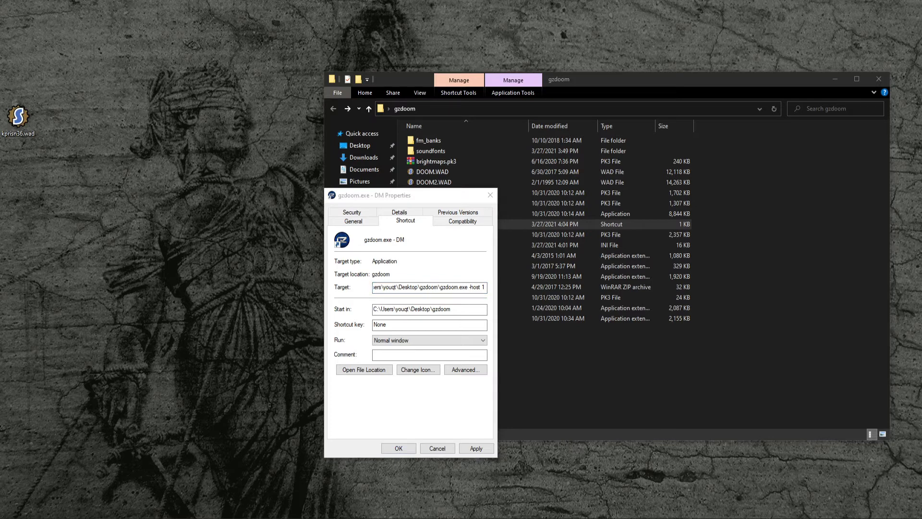
{"action": "left_click", "coordinate": [483, 287]}
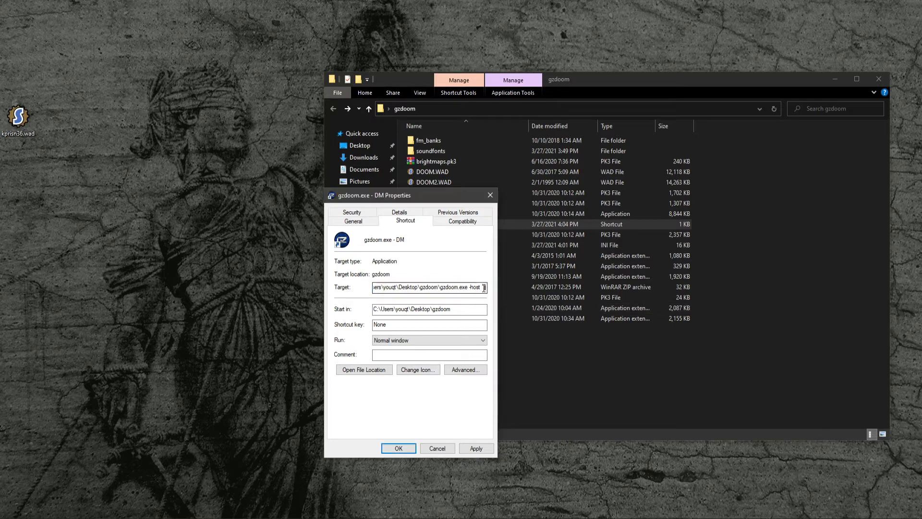
{"action": "type", "text": "1 -"}
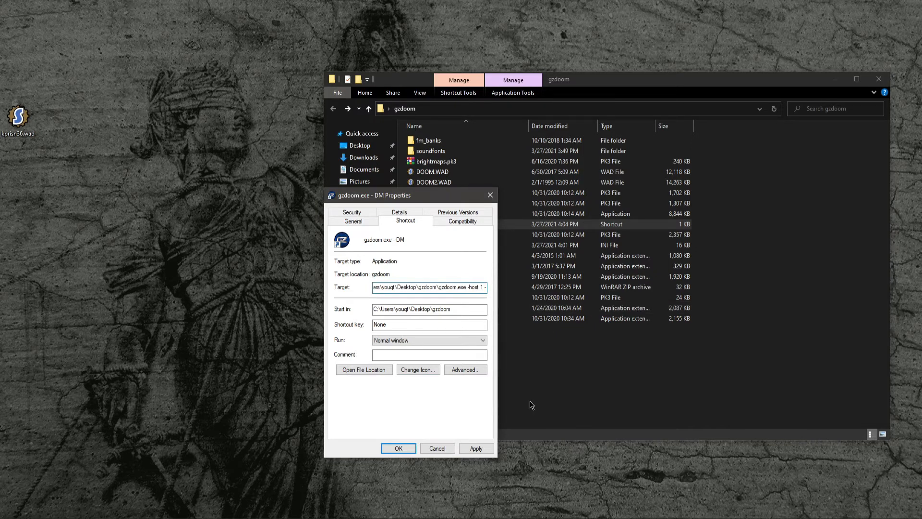
{"action": "type", "text": "death"}
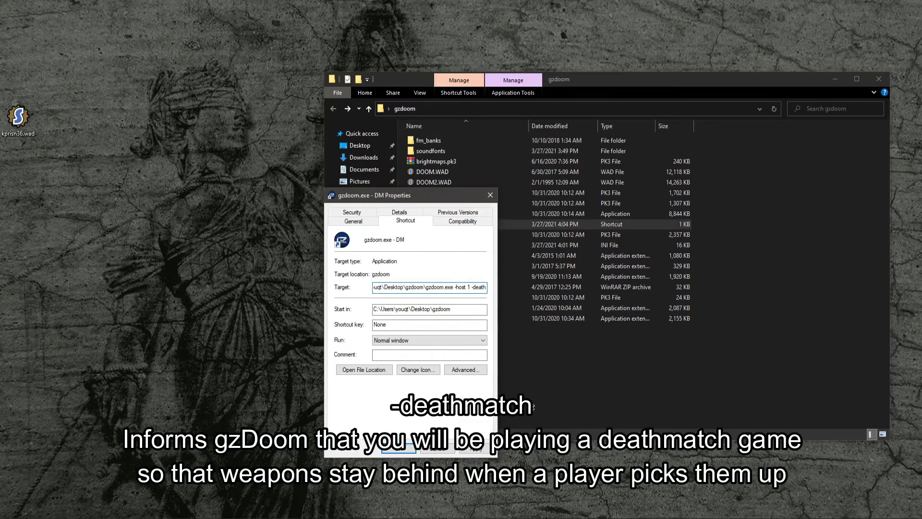
{"action": "type", "text": "match -"}
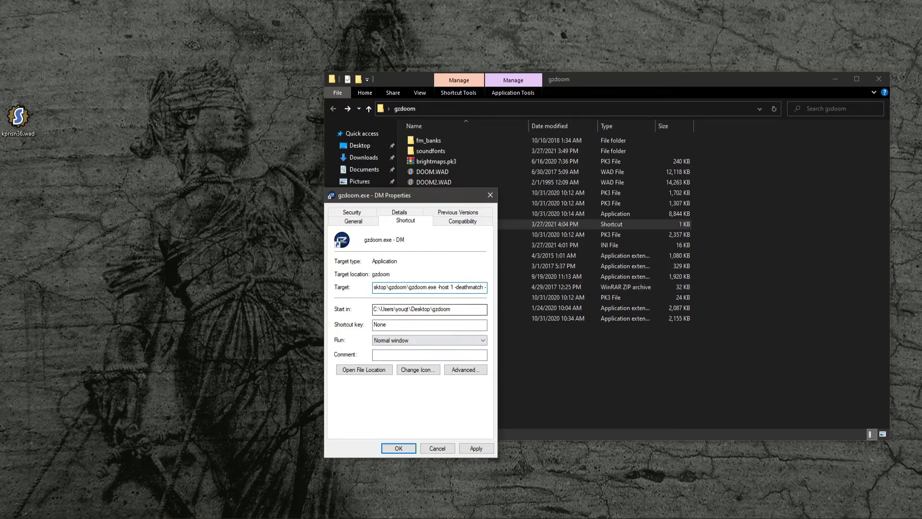
- Extend the shortcut's Target with the -deathmatch and -port arguments
{"action": "key", "text": "BackSpace"}
{"action": "type", "text": "-"}
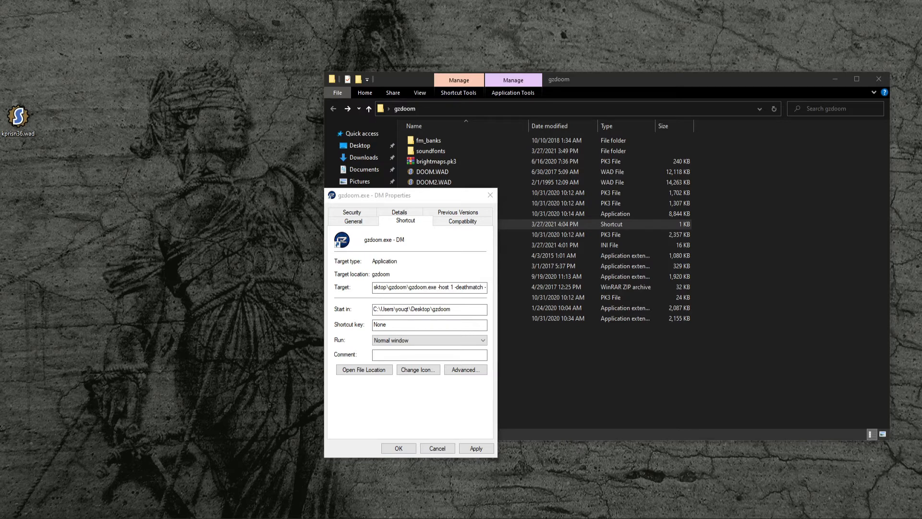
{"action": "left_click", "coordinate": [483, 286]}
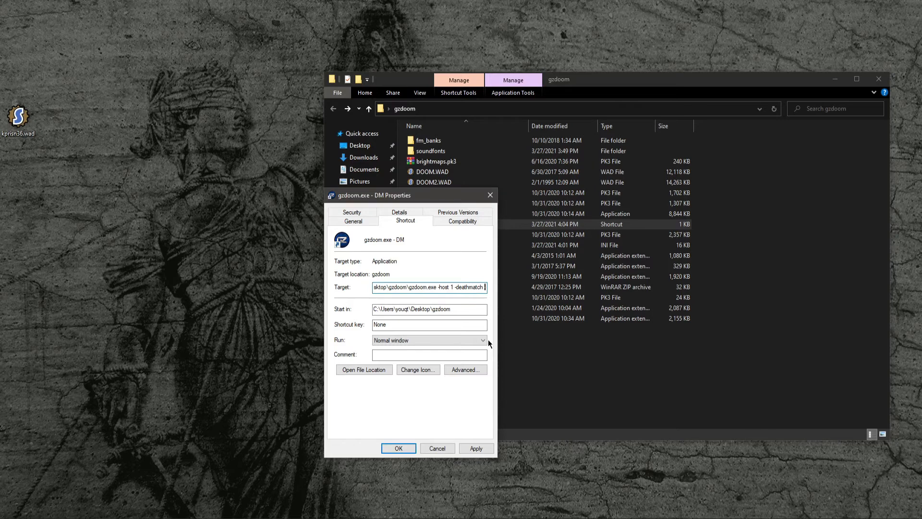
{"action": "type", "text": "i"}
{"action": "key", "text": "BackSpace"}
{"action": "type", "text": "port"}
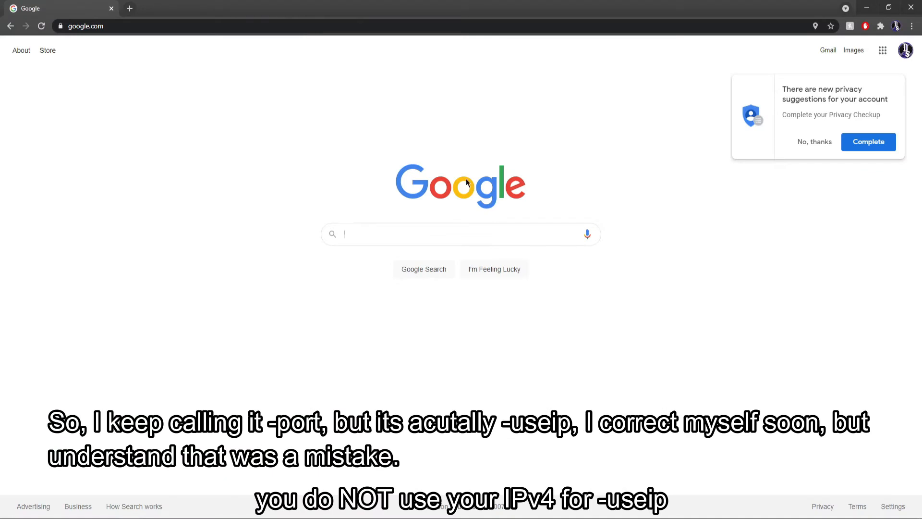
- Search Google for ipchicken and open the IP Chicken site to look up the public IP address, then close the browser
{"action": "left_click", "coordinate": [822, 144]}
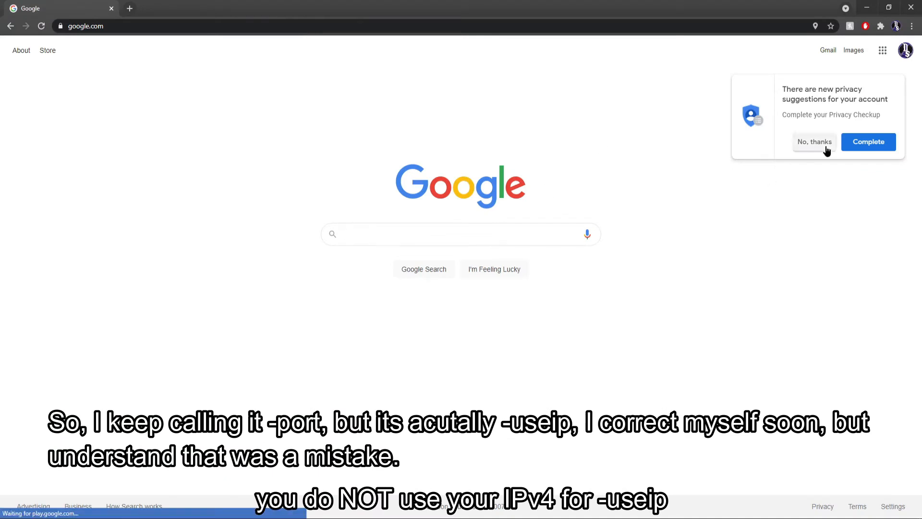
{"action": "left_click", "coordinate": [400, 226]}
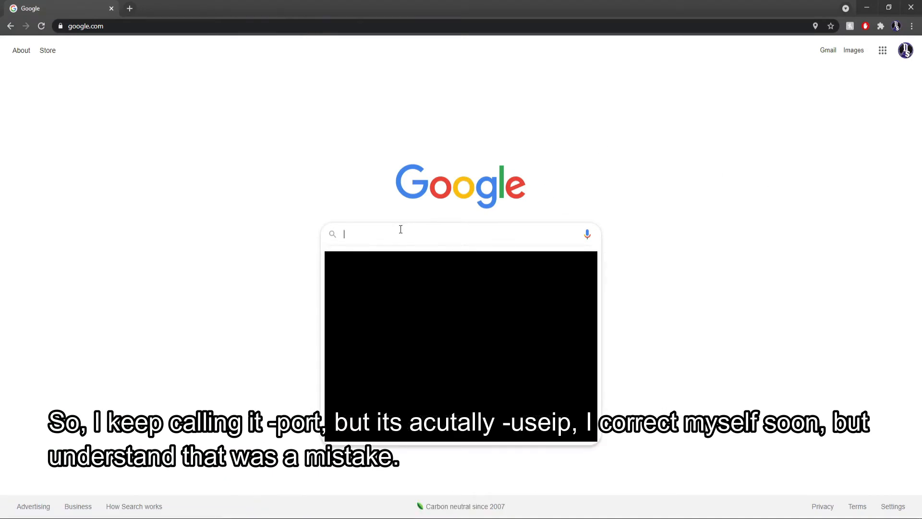
{"action": "type", "text": "ip"}
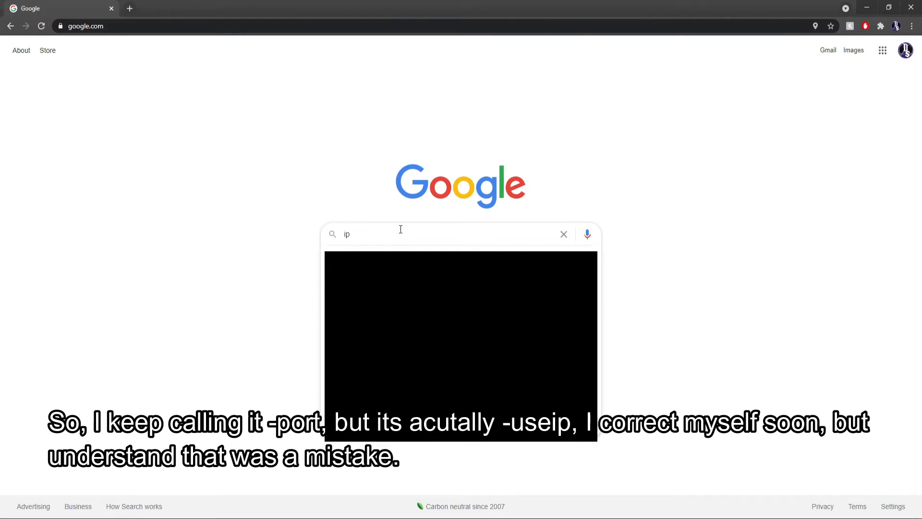
{"action": "key", "text": "BackSpace"}
{"action": "key", "text": "BackSpace"}
{"action": "type", "text": "ipchicken"}
{"action": "key", "text": "Return"}
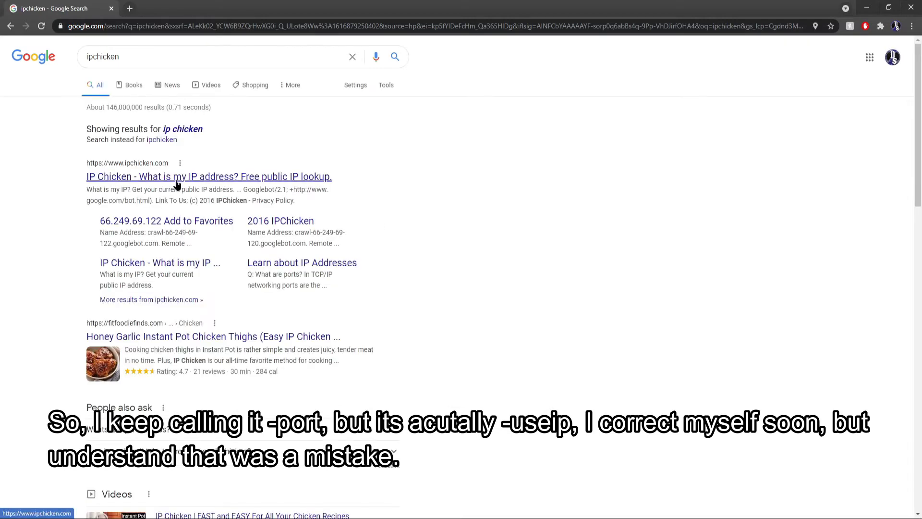
{"action": "left_click", "coordinate": [174, 181]}
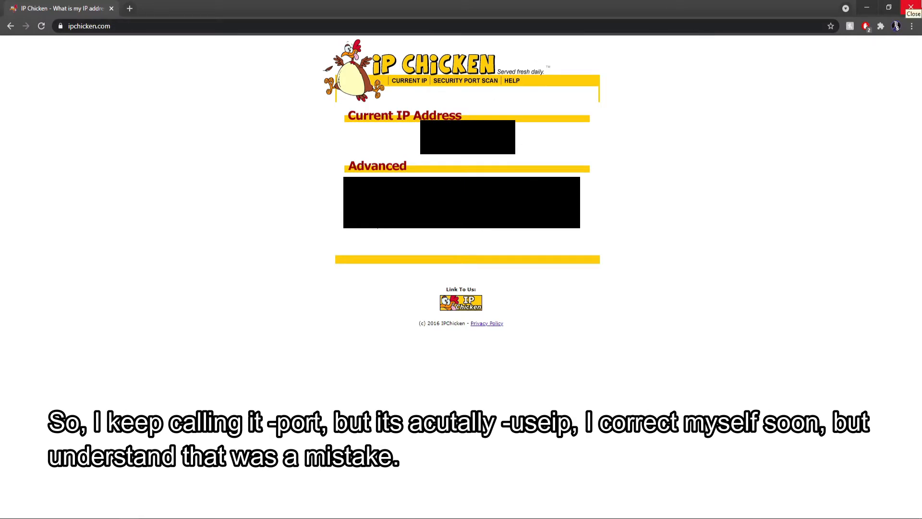
{"action": "left_click", "coordinate": [915, 6]}
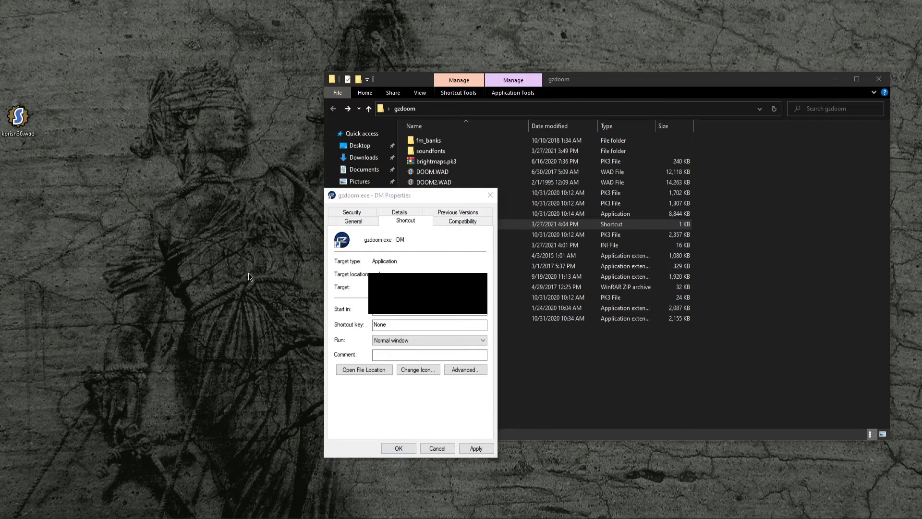
- Apply the edited Target and close the shortcut's properties
{"action": "left_click", "coordinate": [392, 449]}
{"action": "left_click", "coordinate": [366, 452]}
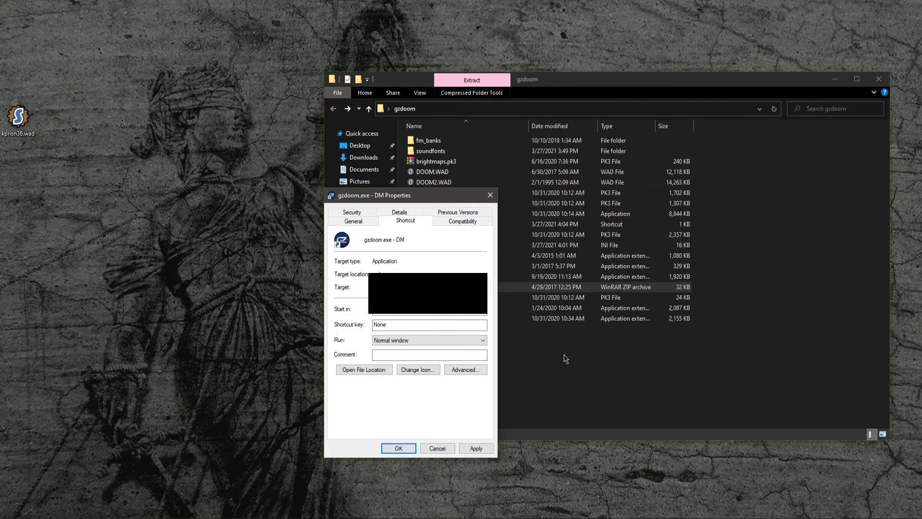
{"action": "key", "text": "Return"}
- Launch the gzdoom.exe - DM shortcut and start The Ultimate DOOM from the IWAD selection
{"action": "left_click", "coordinate": [474, 224]}
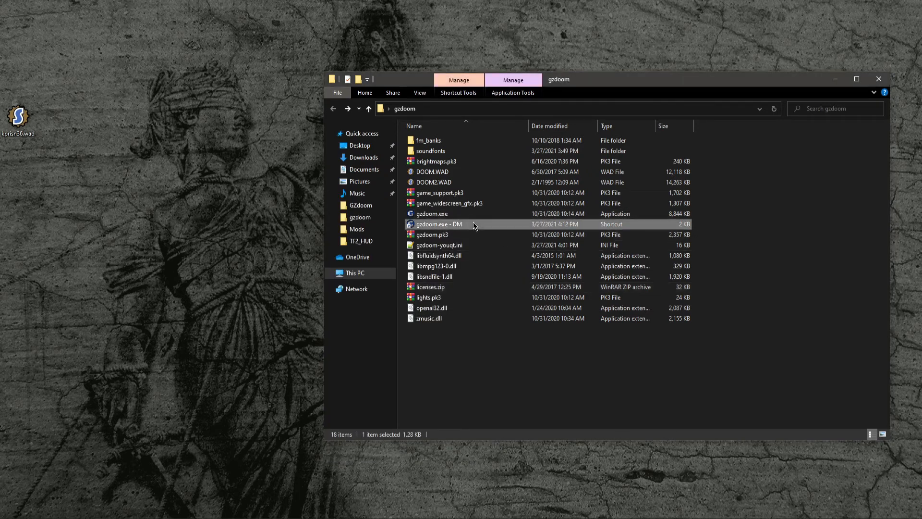
{"action": "double_click", "coordinate": [473, 224]}
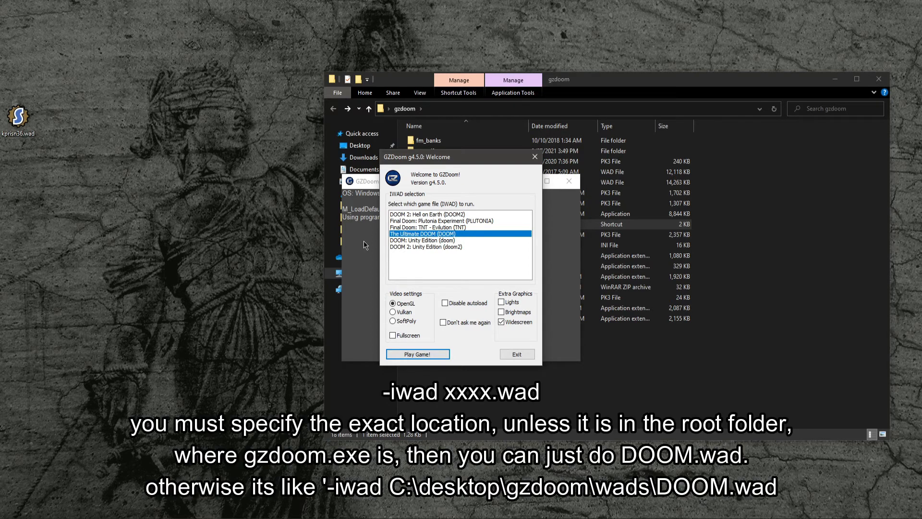
{"action": "left_click", "coordinate": [408, 354]}
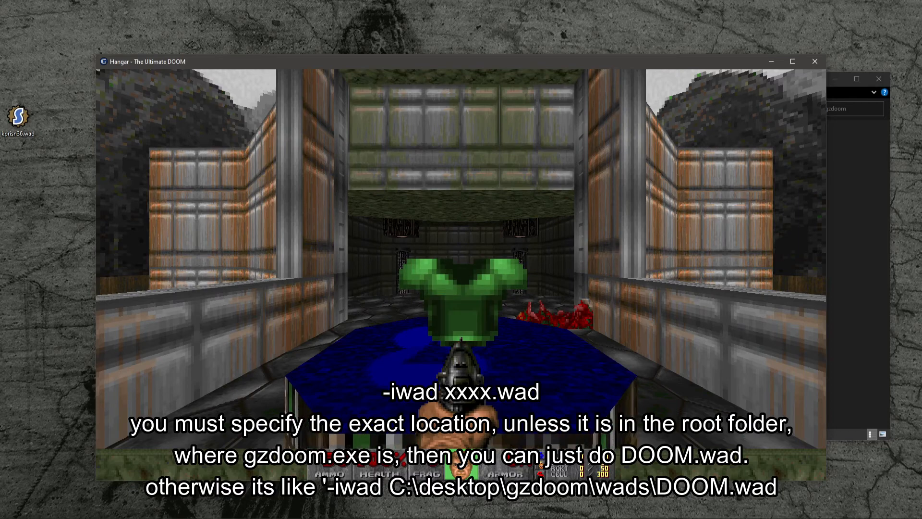
- Walk around the Hangar map in game, briefly opening the automap
{"action": "key", "text": "d"}
{"action": "key", "text": "d"}
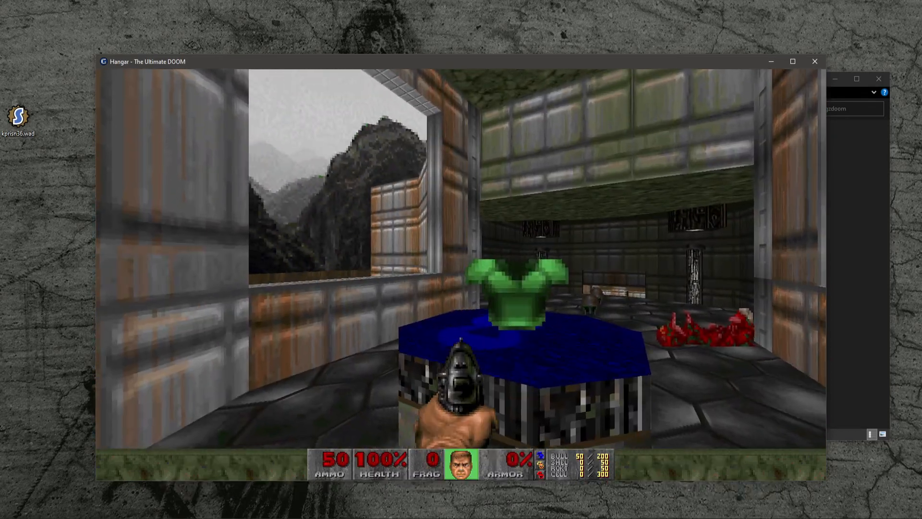
{"action": "key", "text": "a"}
{"action": "key", "text": "a"}
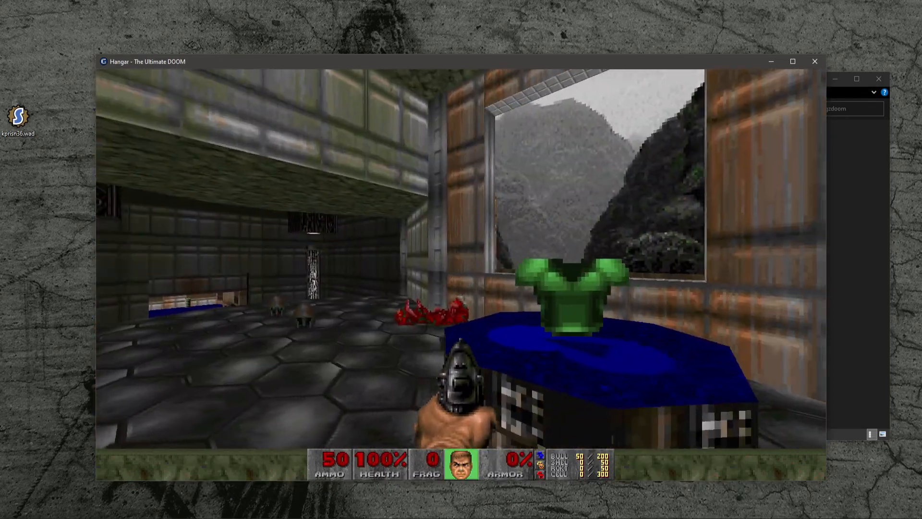
{"action": "key", "text": "d"}
{"action": "key", "text": "w"}
{"action": "key", "text": "d"}
{"action": "key", "text": "w"}
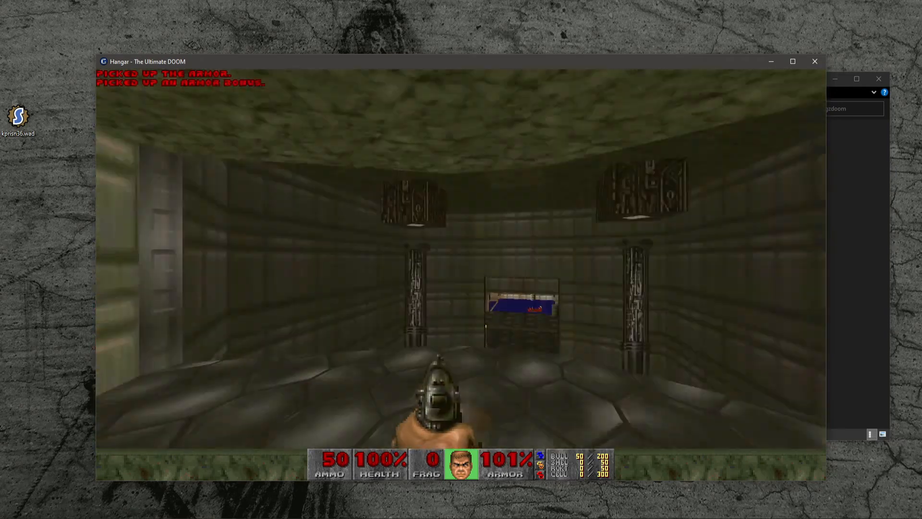
{"action": "key", "text": "w"}
{"action": "key", "text": "Tab"}
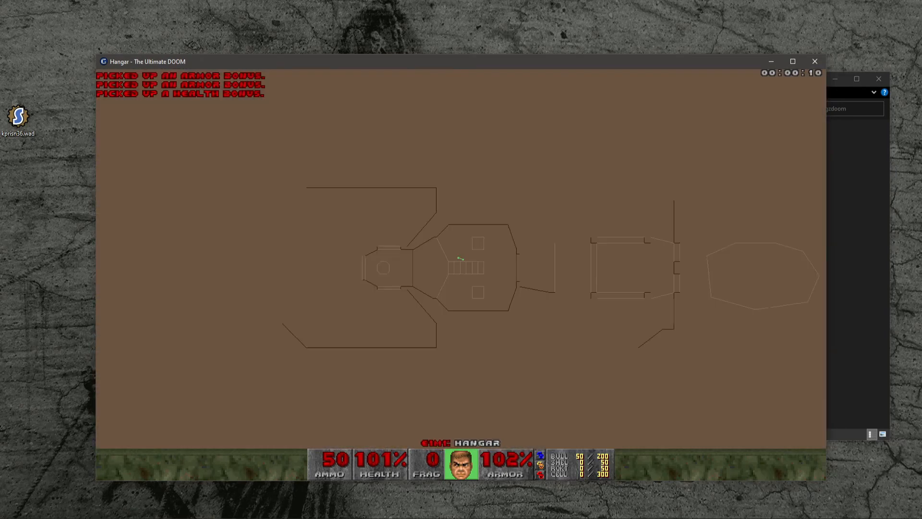
{"action": "key", "text": "Tab"}
{"action": "key", "text": "w"}
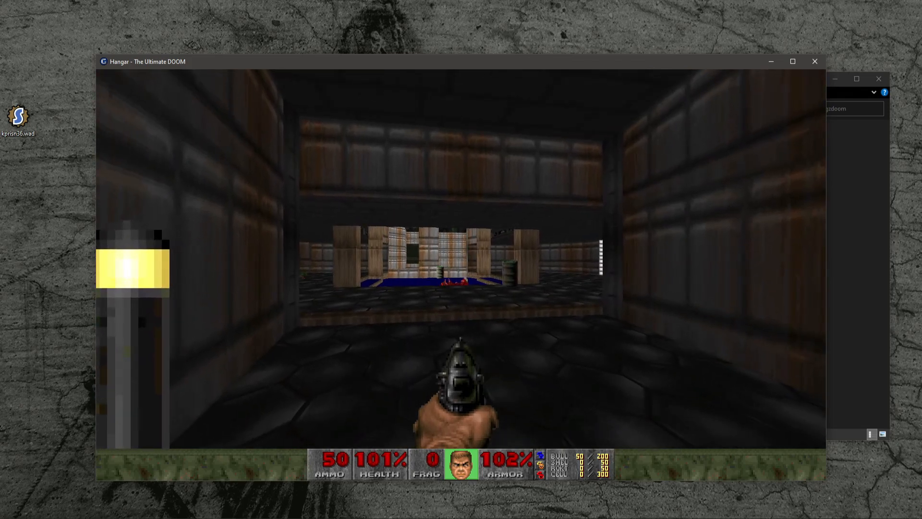
{"action": "key", "text": "w"}
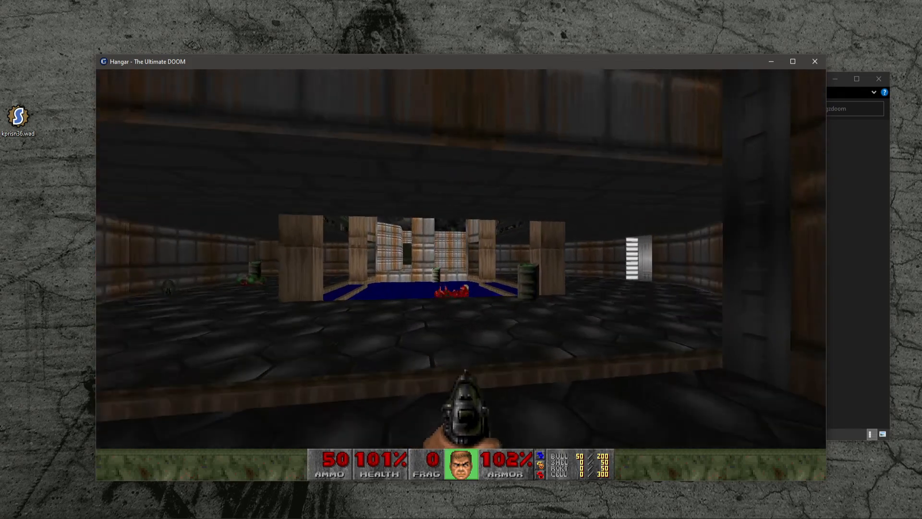
{"action": "key", "text": "w"}
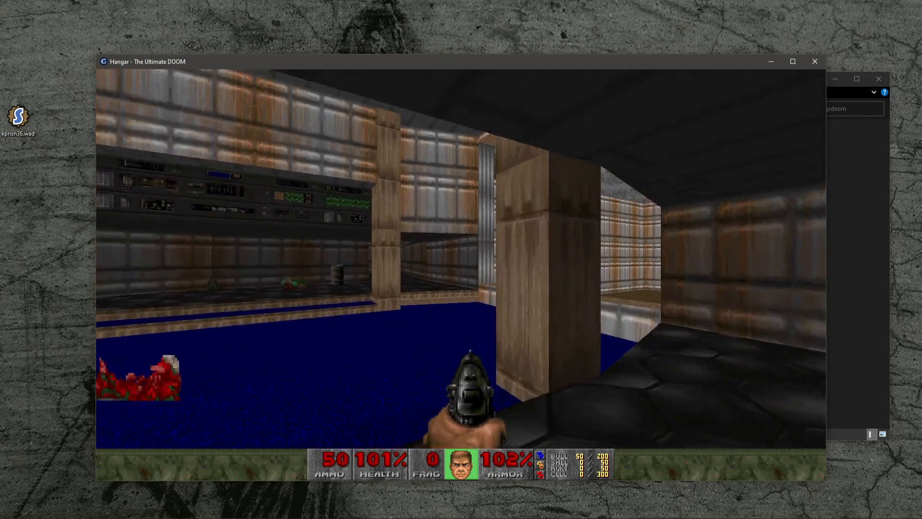
- Search the game options for scoreboard, leave the menus, and toggle the in-game scoreboard
{"action": "key", "text": "Escape"}
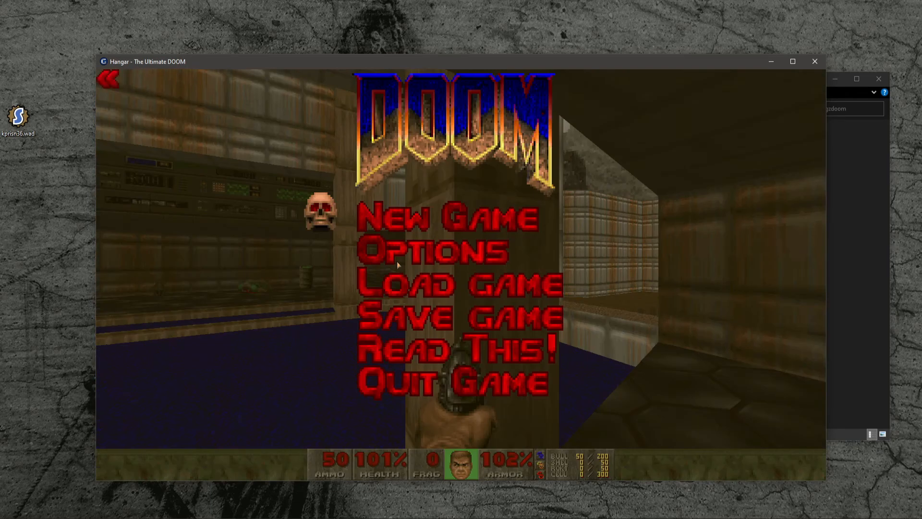
{"action": "left_click", "coordinate": [400, 253]}
{"action": "left_click", "coordinate": [428, 374]}
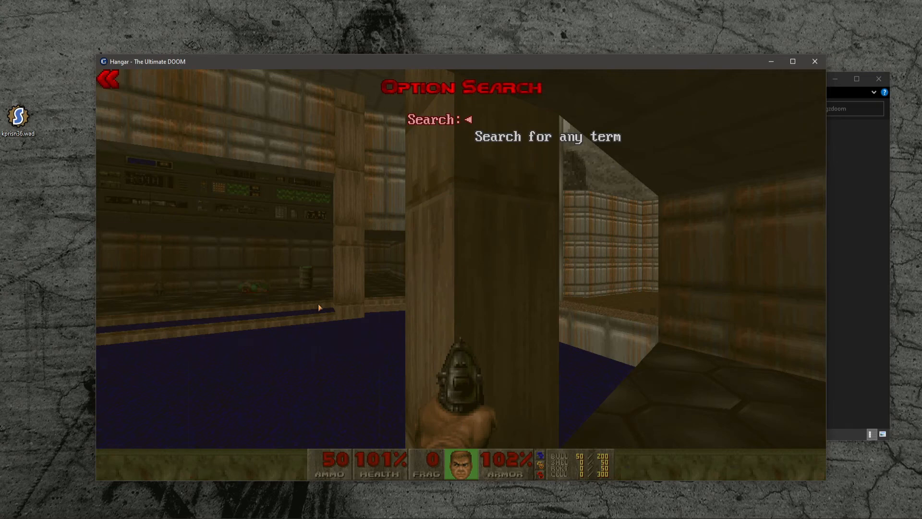
{"action": "type", "text": "scoreboard"}
{"action": "key", "text": "Return"}
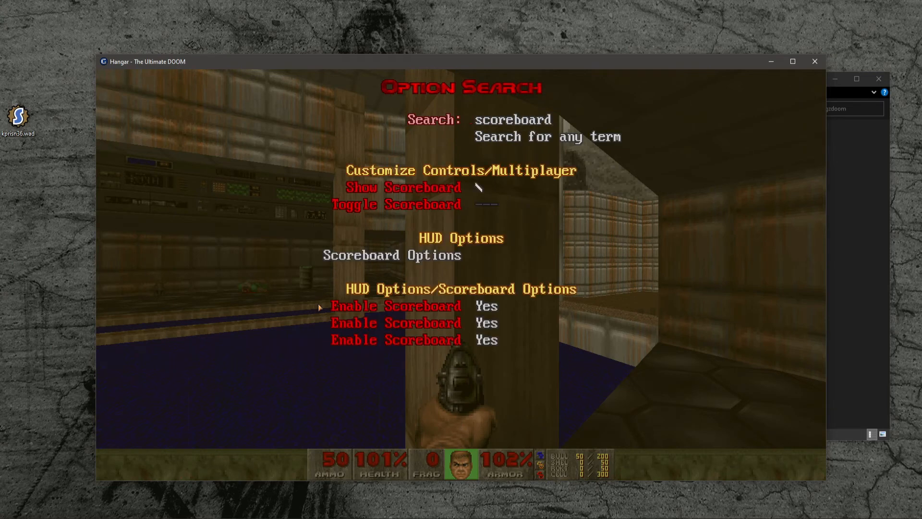
{"action": "key", "text": "Escape"}
{"action": "key", "text": "Escape"}
{"action": "key", "text": "Escape"}
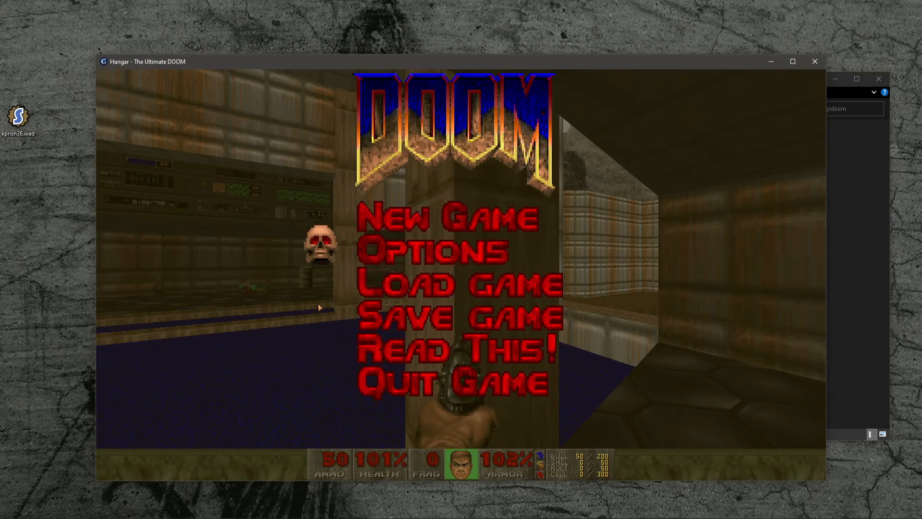
{"action": "key", "text": "backslash"}
{"action": "key", "text": "backslash"}
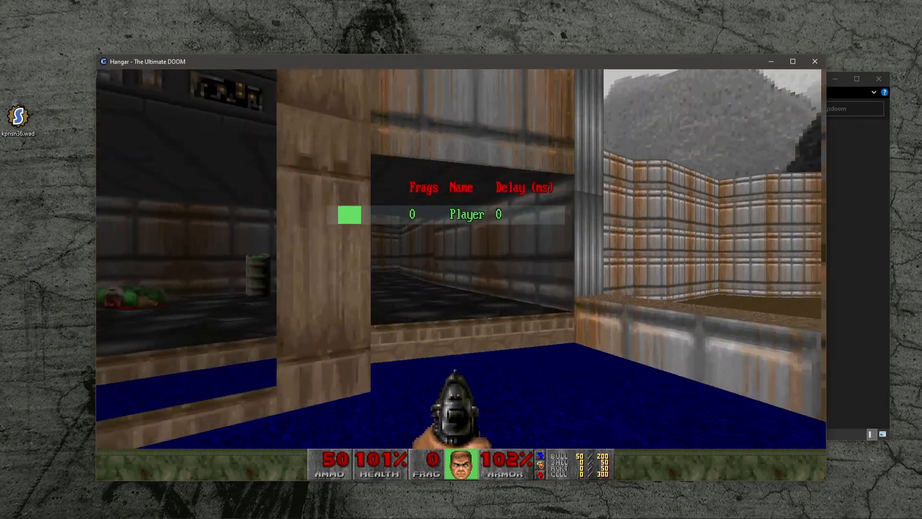
- Walk further through the Hangar map with the scoreboard showing
{"action": "key", "text": "w"}
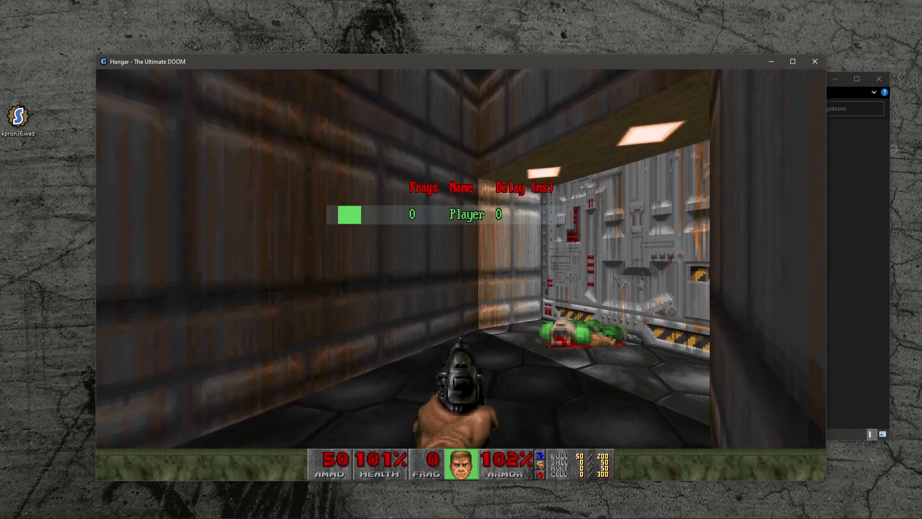
{"action": "key", "text": "w"}
{"action": "key", "text": "w"}
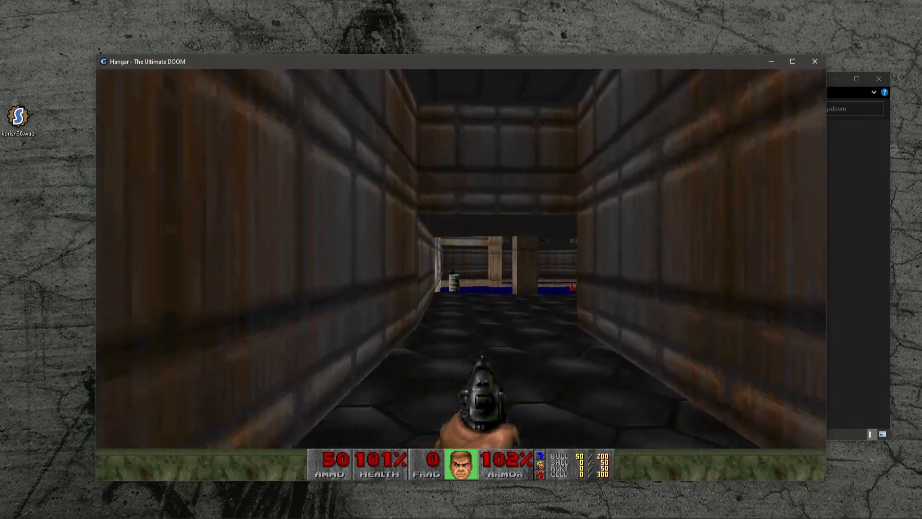
{"action": "key", "text": "w"}
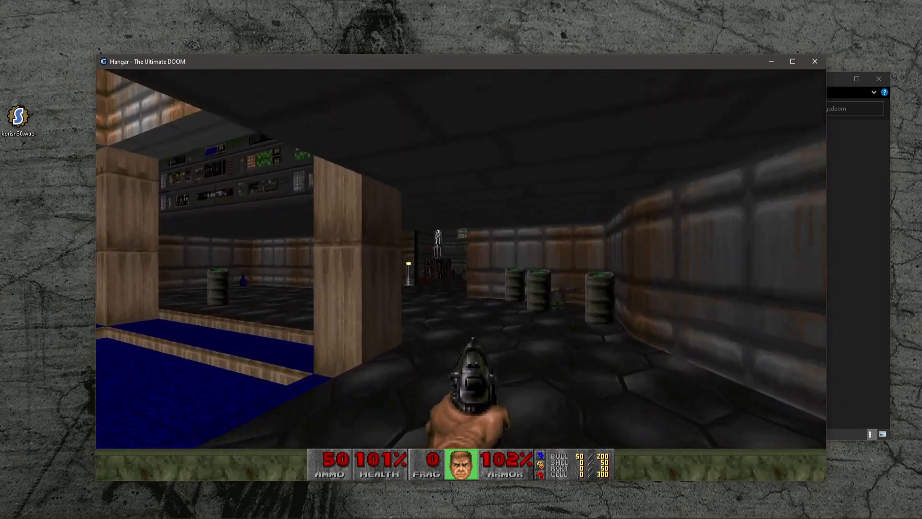
{"action": "key", "text": "w"}
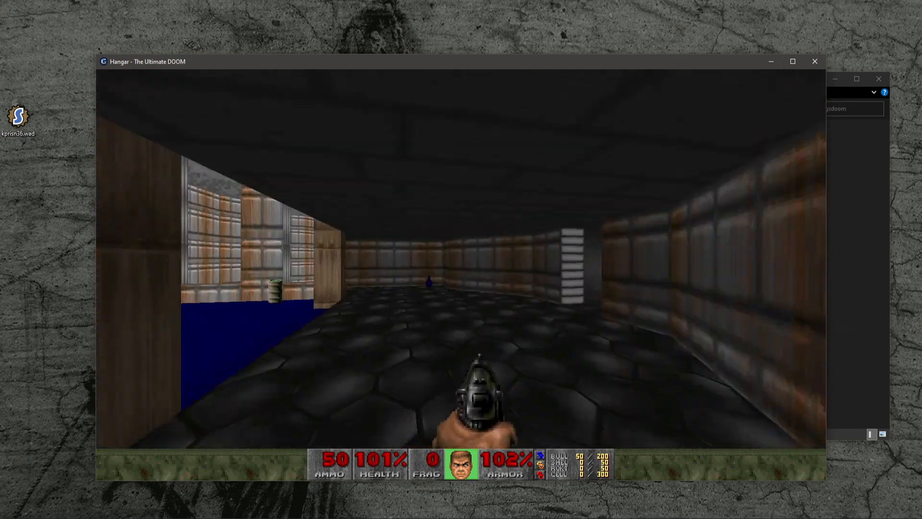
{"action": "key", "text": "w"}
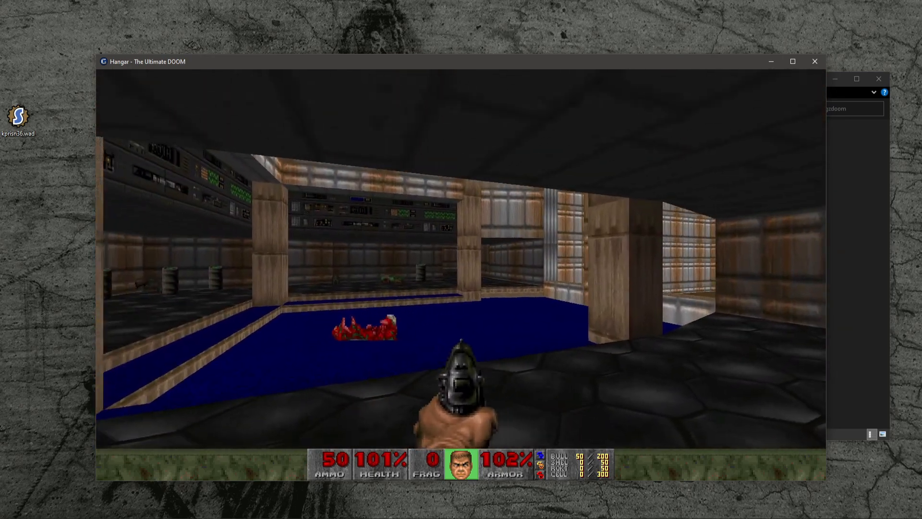
- Open Player Setup from the options and rename the player to Tutorial
{"action": "key", "text": "Escape"}
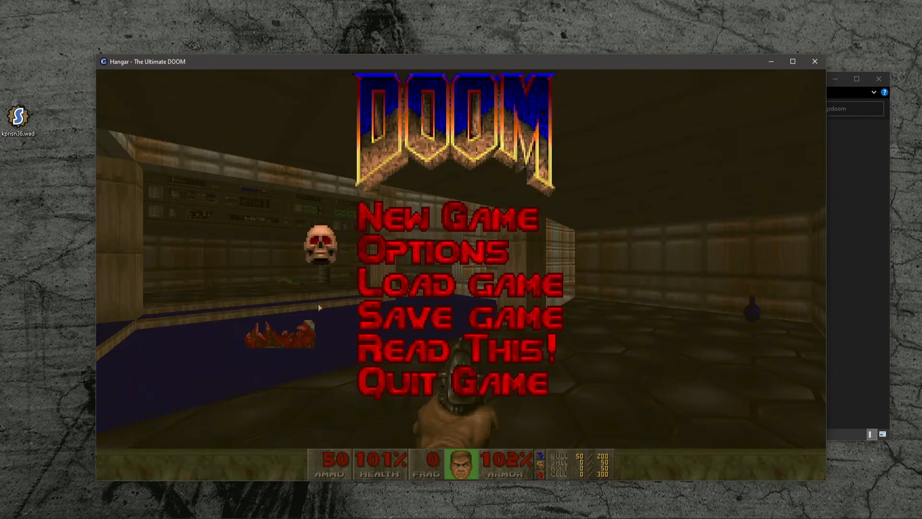
{"action": "left_click", "coordinate": [395, 254]}
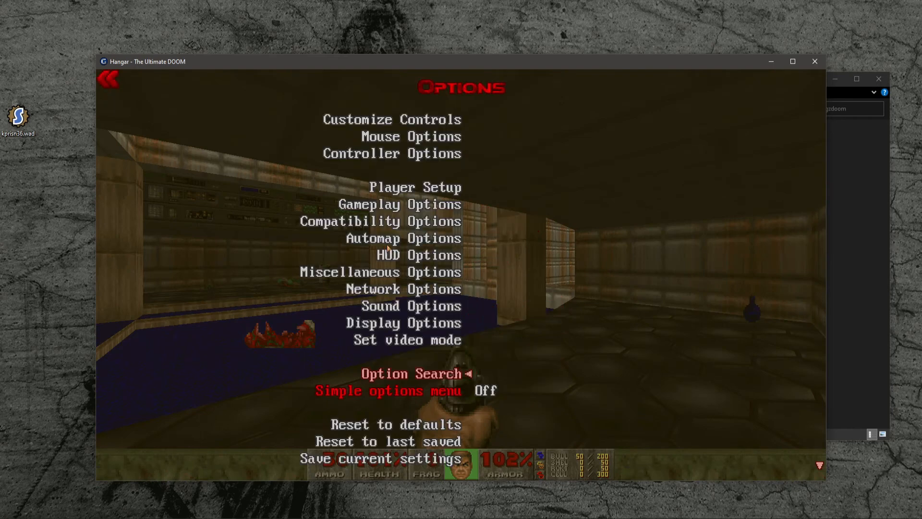
{"action": "left_click", "coordinate": [393, 187]}
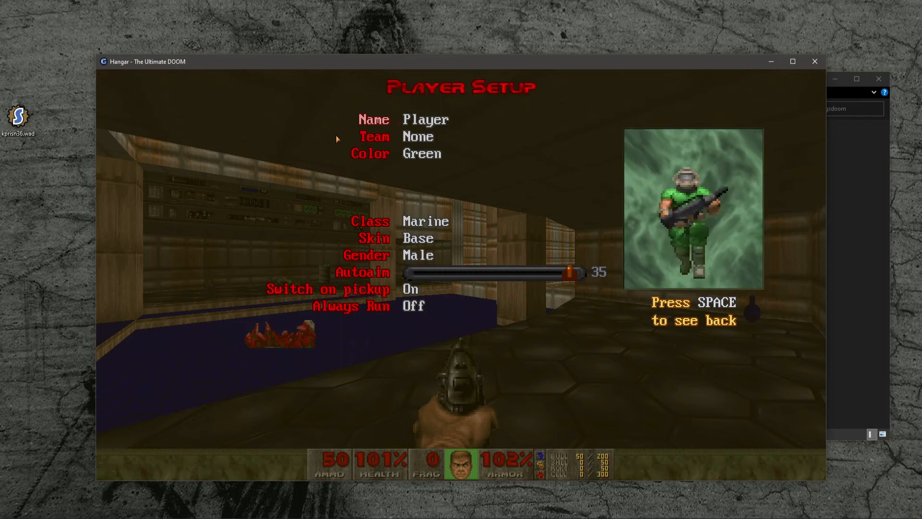
{"action": "key", "text": "Return"}
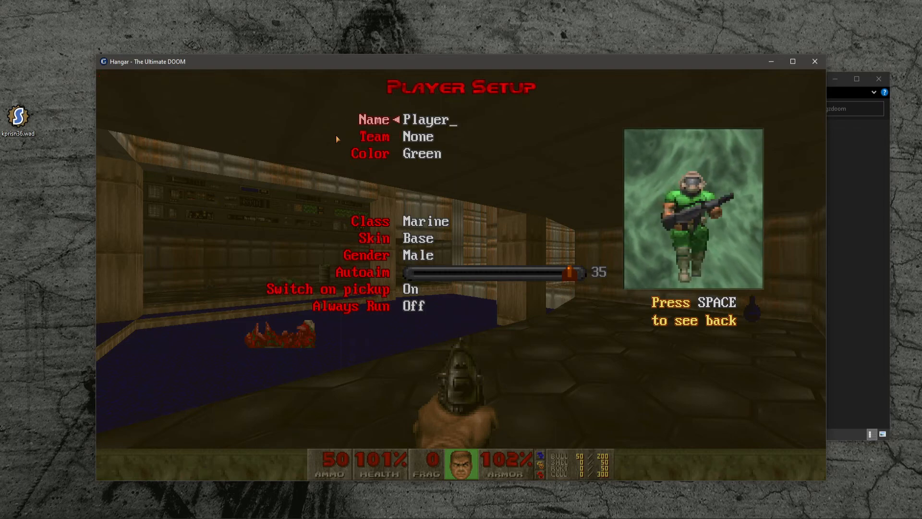
{"action": "key", "text": "BackSpace"}
{"action": "key", "text": "BackSpace"}
{"action": "key", "text": "BackSpace"}
{"action": "key", "text": "BackSpace"}
{"action": "key", "text": "BackSpace"}
{"action": "key", "text": "BackSpace"}
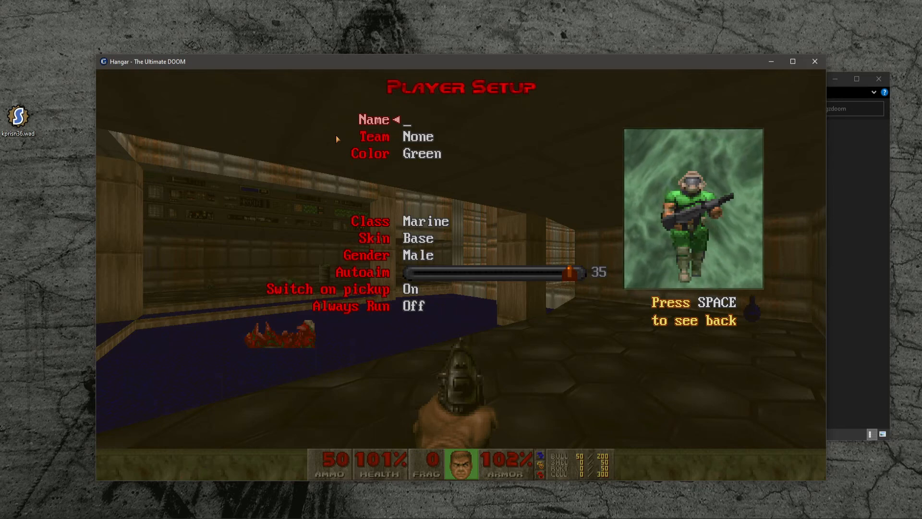
{"action": "type", "text": "Tutorial"}
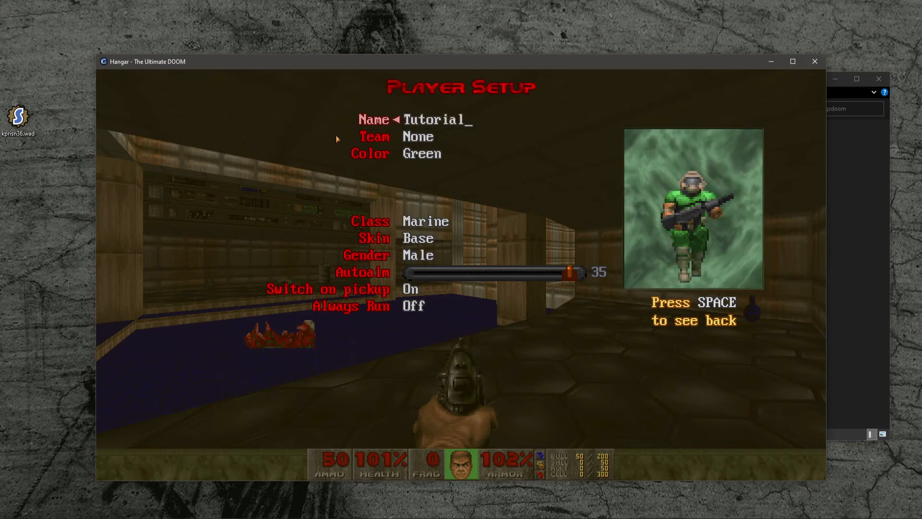
{"action": "key", "text": "Return"}
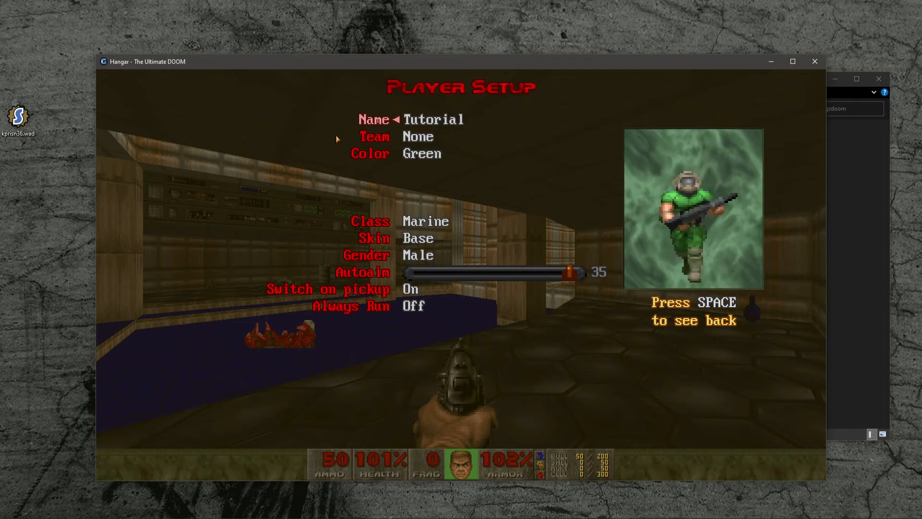
- Set the player color to Custom with Red 149, Green 54 and Blue 150
{"action": "key", "text": "Down"}
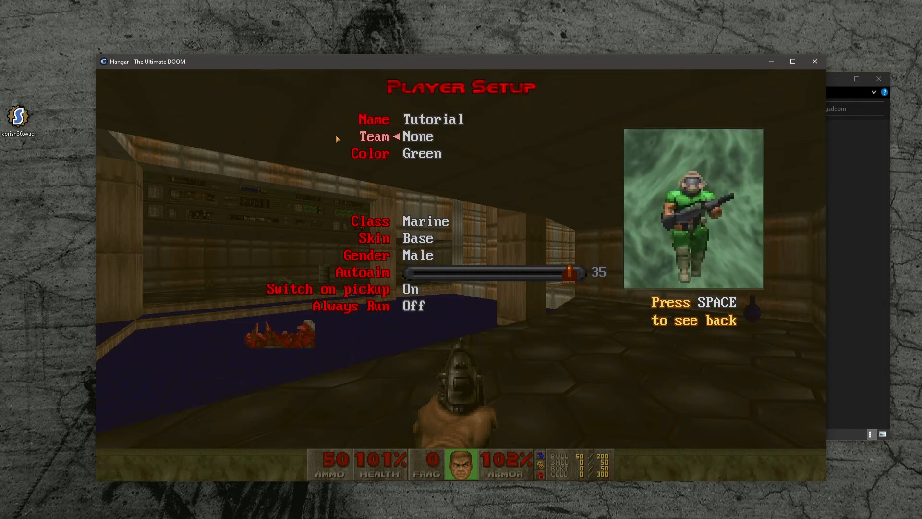
{"action": "key", "text": "Down"}
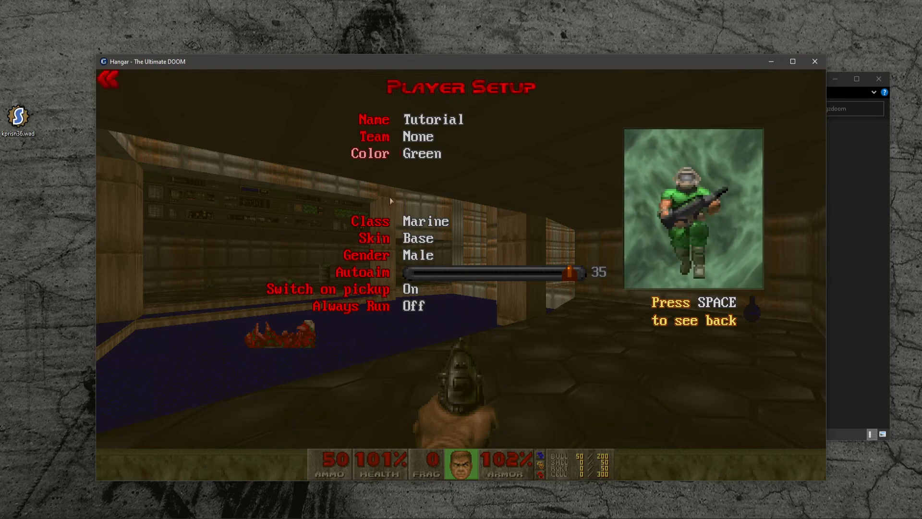
{"action": "key", "text": "Right"}
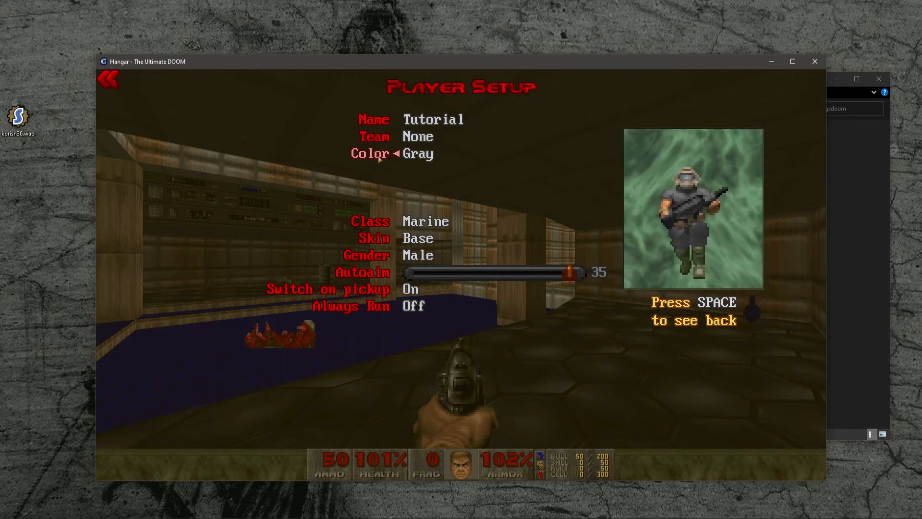
{"action": "key", "text": "Right"}
{"action": "key", "text": "Right"}
{"action": "key", "text": "Right"}
{"action": "key", "text": "Right"}
{"action": "key", "text": "Right"}
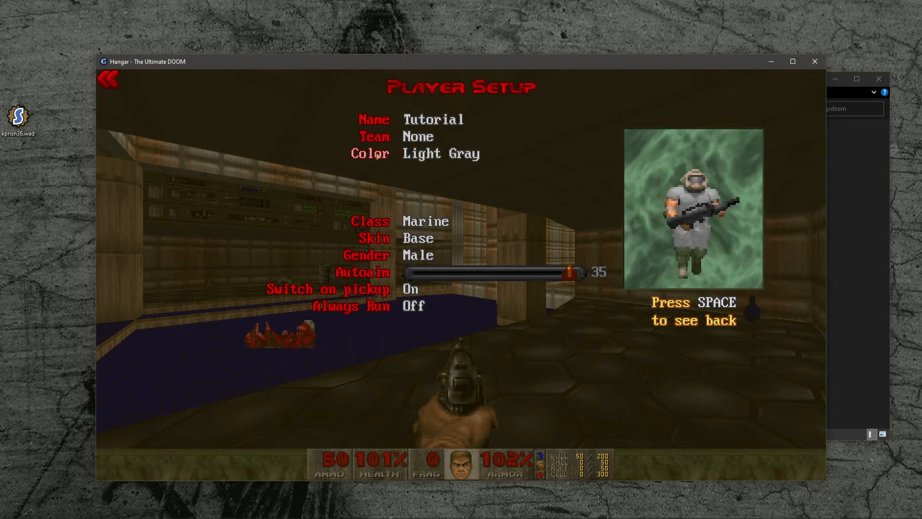
{"action": "key", "text": "Right"}
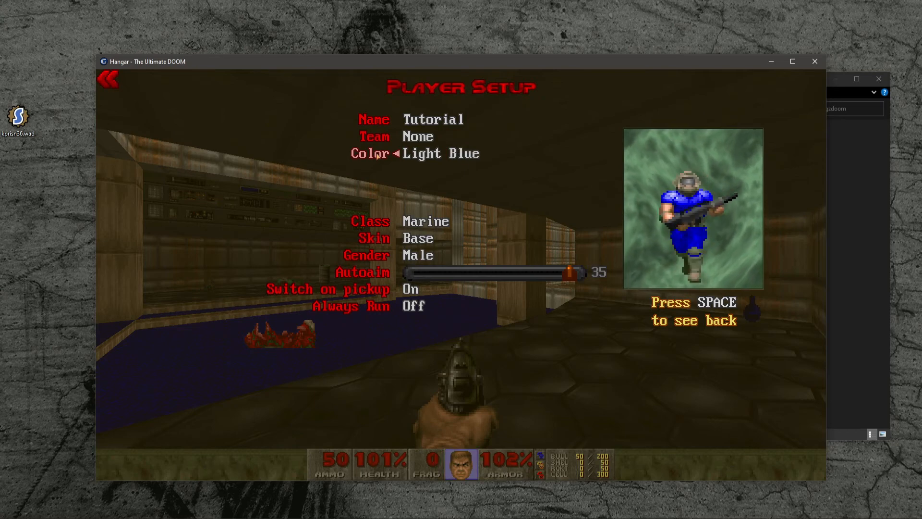
{"action": "key", "text": "Right"}
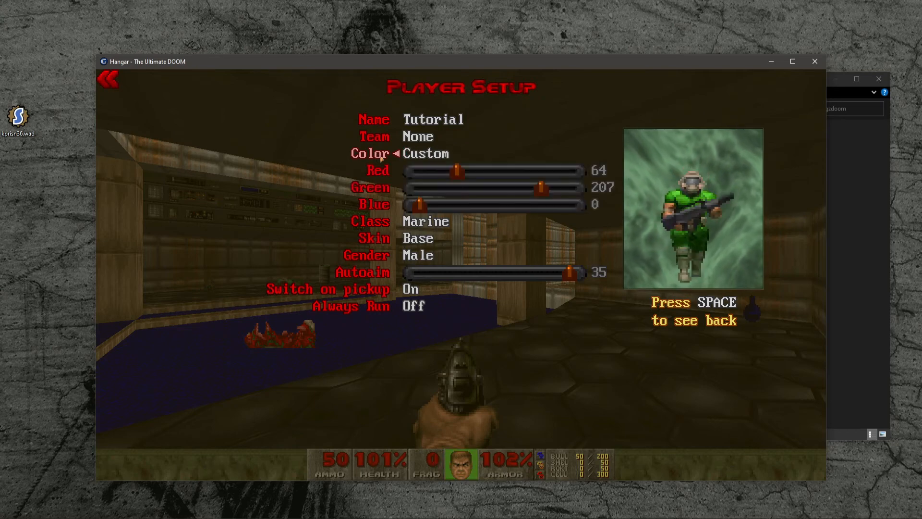
{"action": "mouse_move", "coordinate": [464, 171]}
{"action": "left_mouse_down"}
{"action": "mouse_move", "coordinate": [506, 171]}
{"action": "mouse_move", "coordinate": [451, 180]}
{"action": "left_mouse_up"}
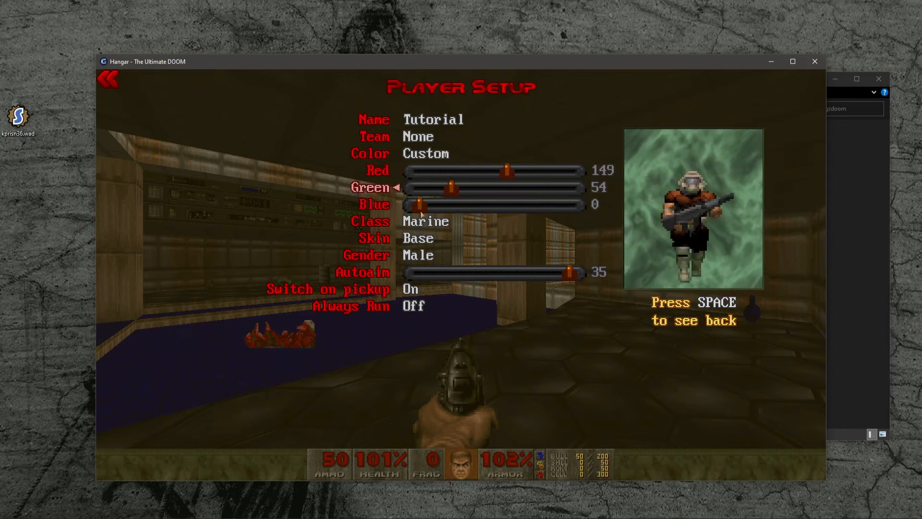
{"action": "left_click_drag", "start_coordinate": [418, 207], "coordinate": [508, 209]}
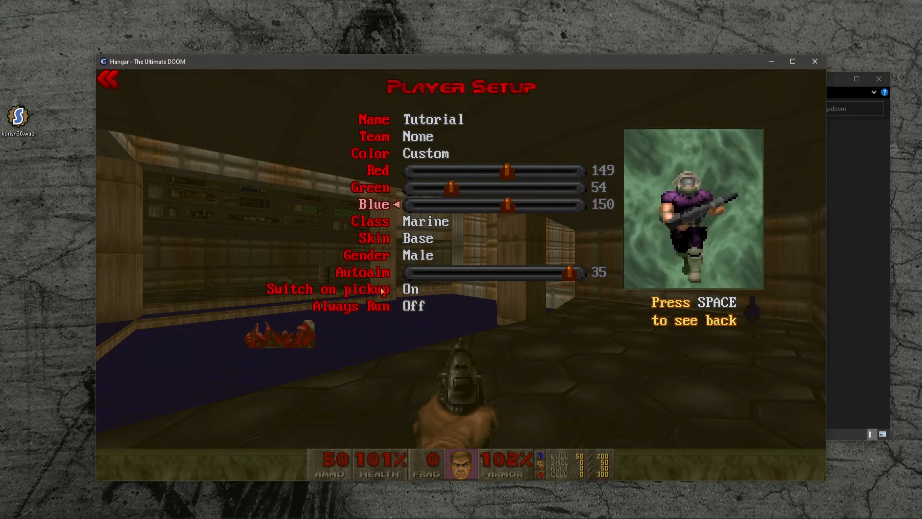
- Turn Switch on pickup off and leave the menus
{"action": "left_click", "coordinate": [380, 290]}
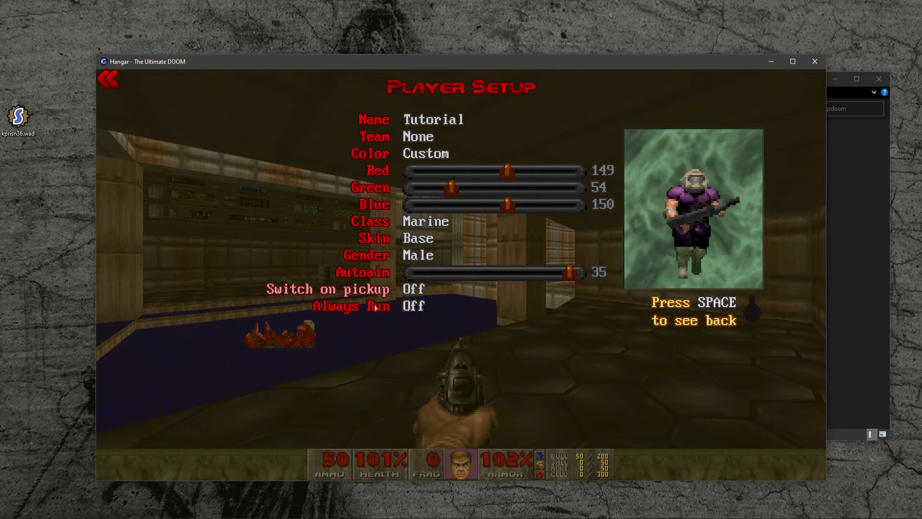
{"action": "key", "text": "Escape"}
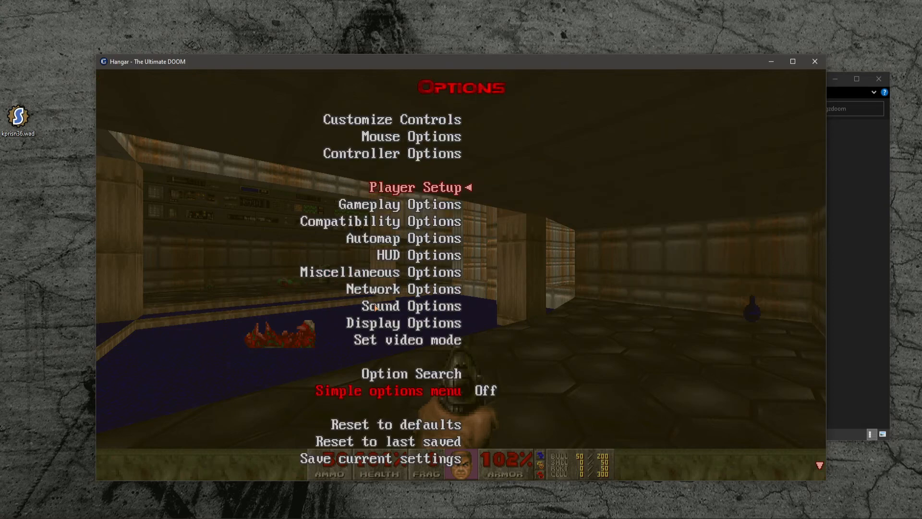
{"action": "key", "text": "Escape"}
- Walk around in game and toggle the scoreboard to check the new player name and color
{"action": "key", "text": "w"}
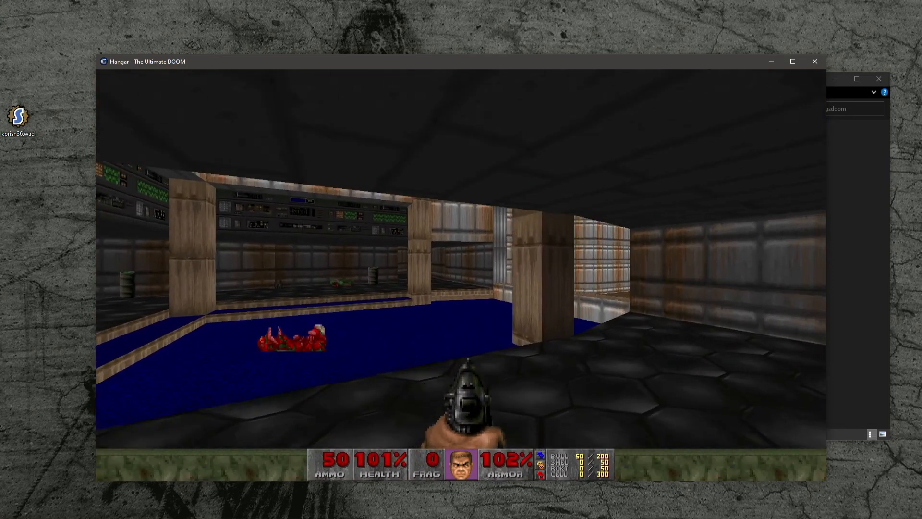
{"action": "key", "text": "w"}
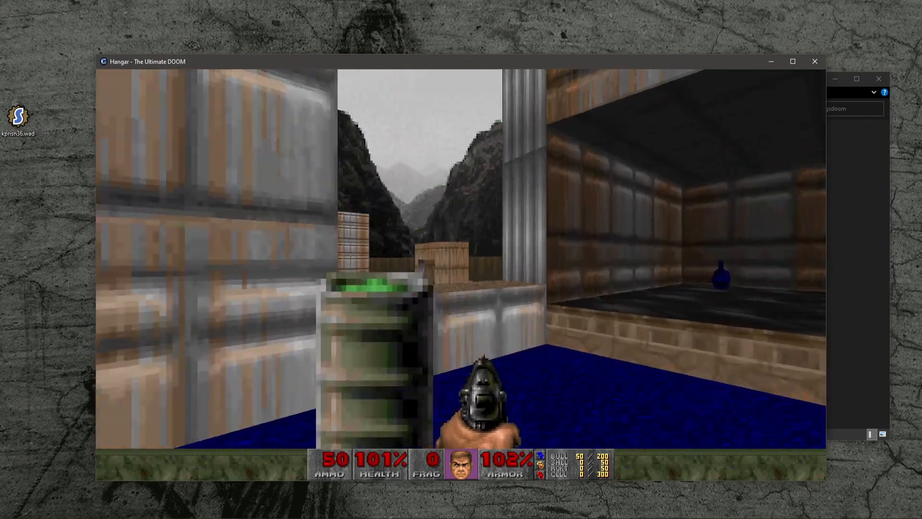
{"action": "key", "text": "backslash"}
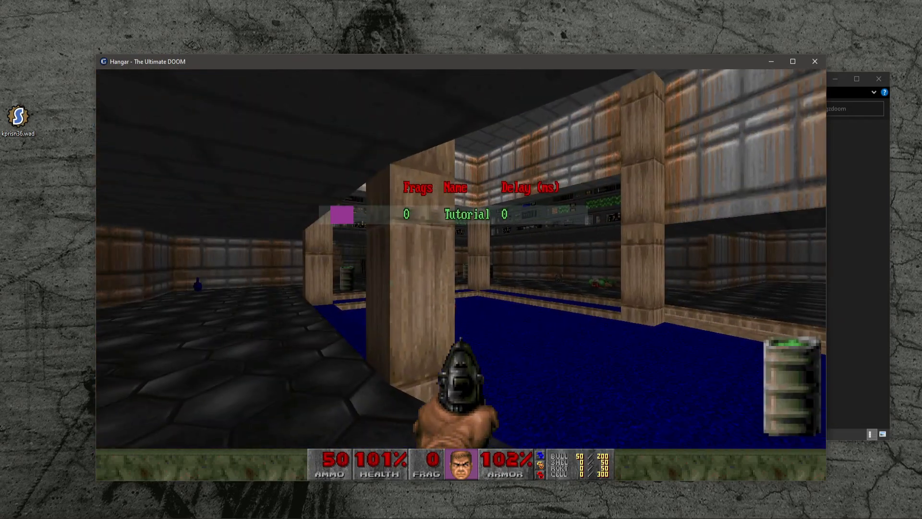
{"action": "key", "text": "w"}
{"action": "key", "text": "w"}
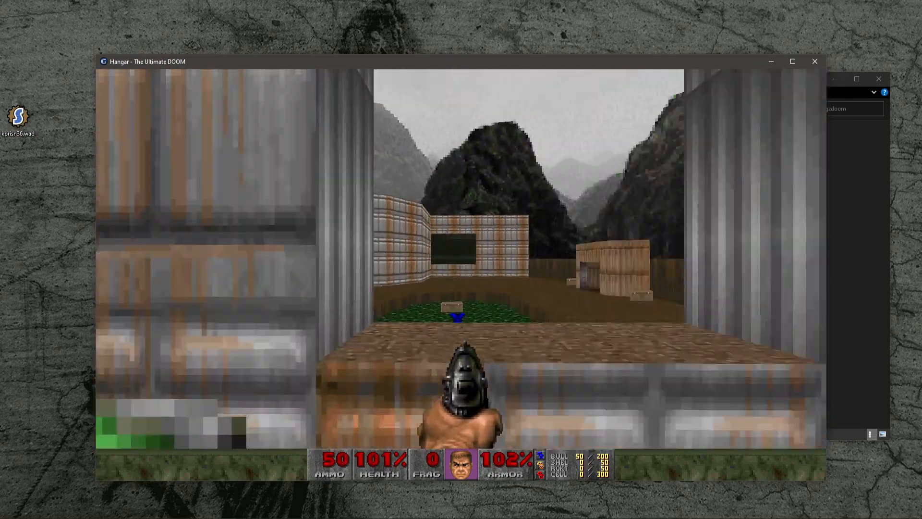
{"action": "key", "text": "w"}
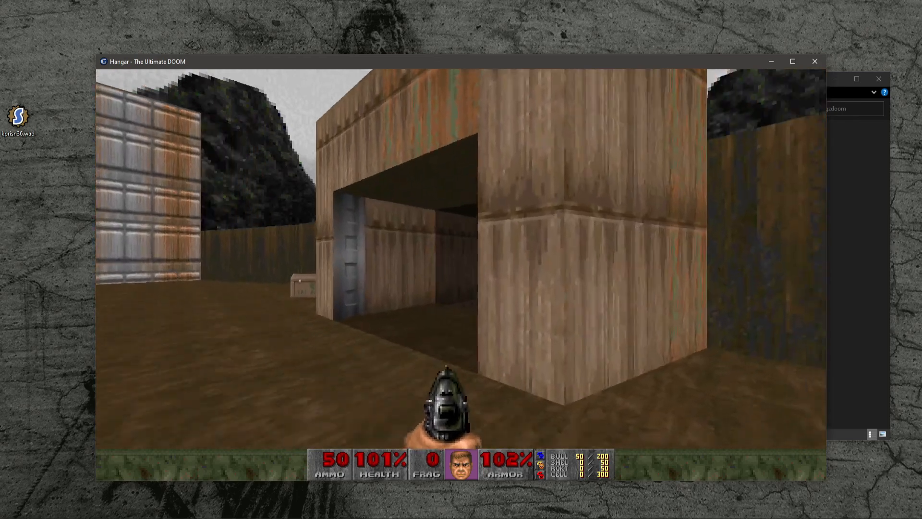
- Quit the game and confirm quitting
{"action": "key", "text": "Escape"}
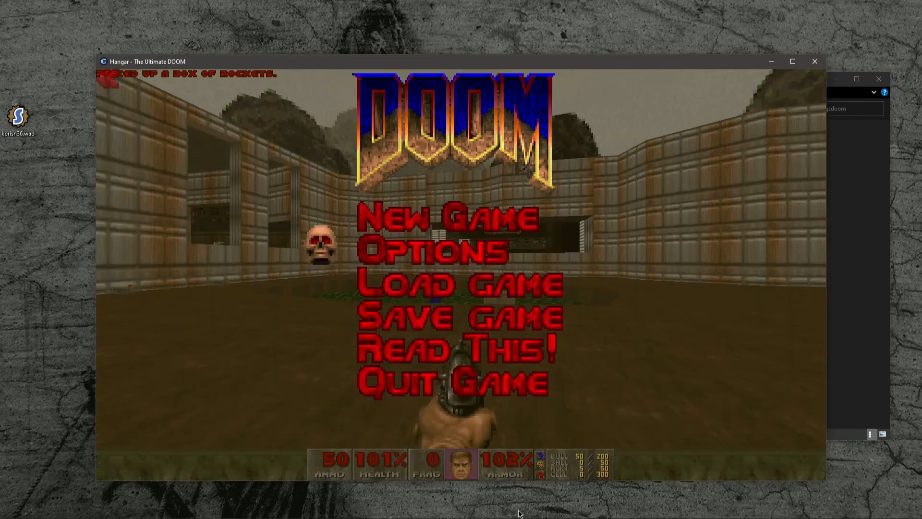
{"action": "left_click", "coordinate": [438, 385]}
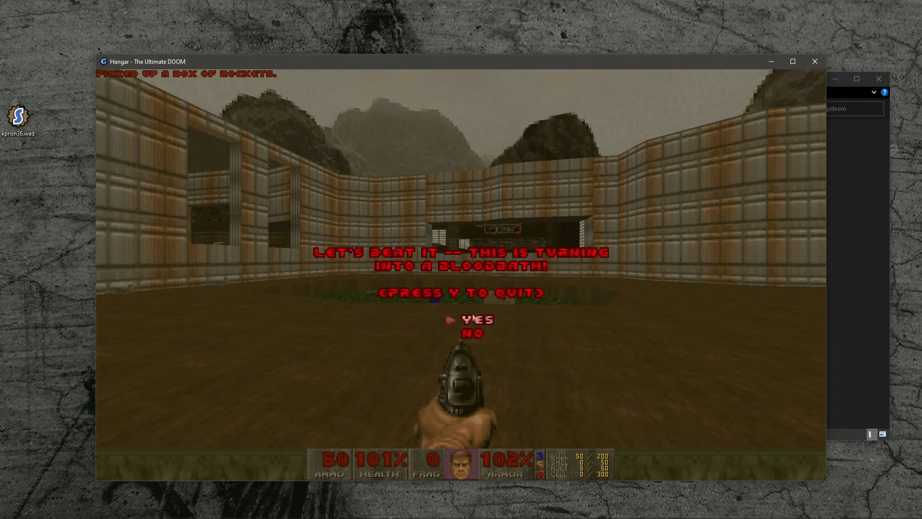
{"action": "left_click", "coordinate": [473, 318]}
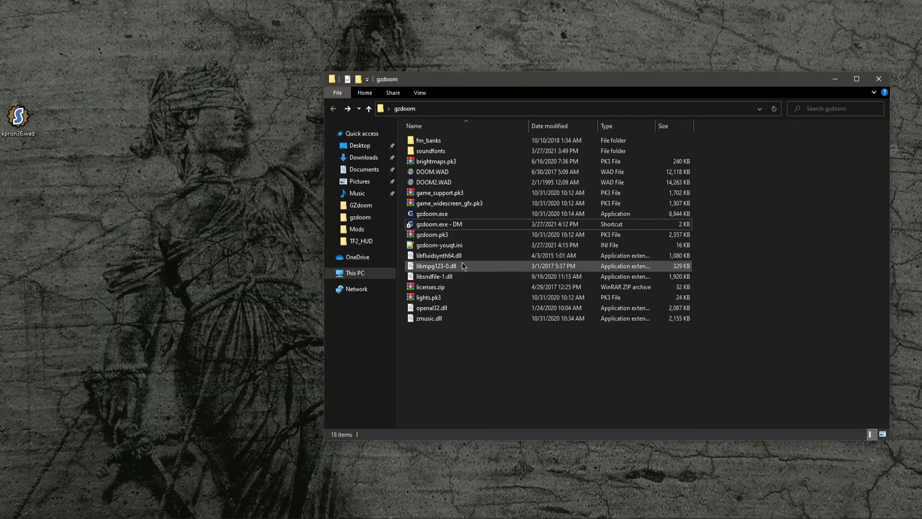
- Create a new shortcut to gzdoom.exe in the gzdoom folder
{"action": "left_click", "coordinate": [478, 213]}
{"action": "right_click", "coordinate": [478, 213]}
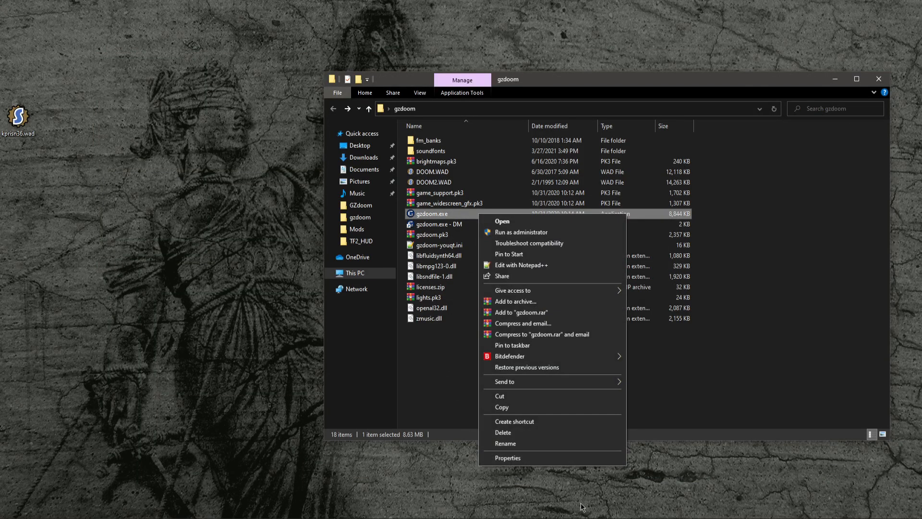
{"action": "left_click", "coordinate": [510, 423]}
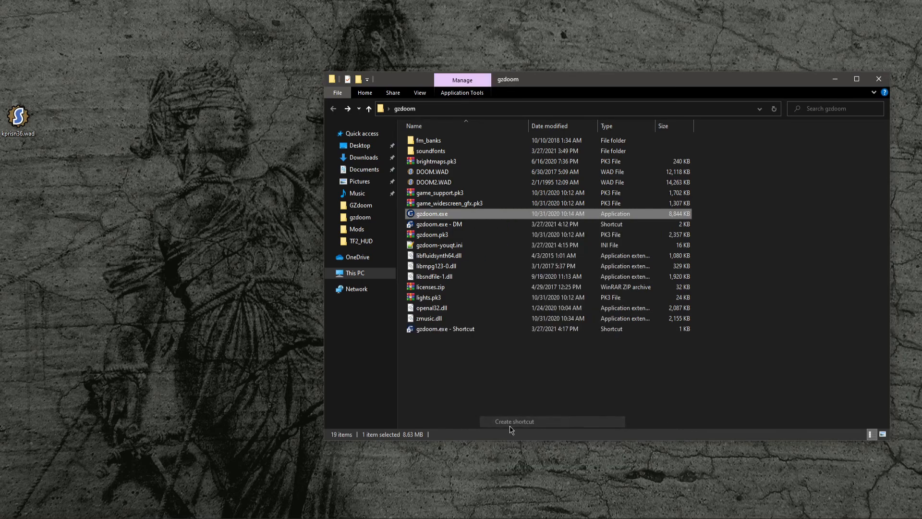
- Rename the new shortcut to gzdoom.exe - Join
{"action": "left_click", "coordinate": [477, 235]}
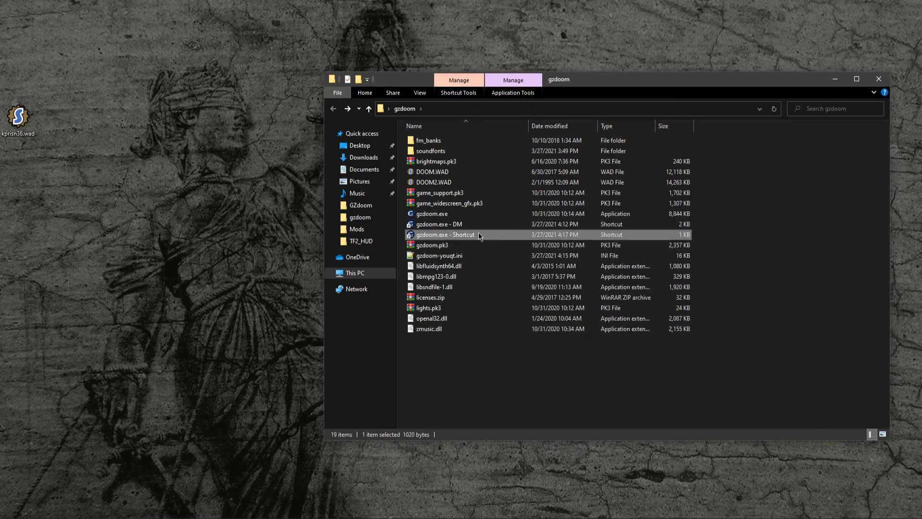
{"action": "left_click", "coordinate": [477, 234]}
{"action": "left_click", "coordinate": [477, 235]}
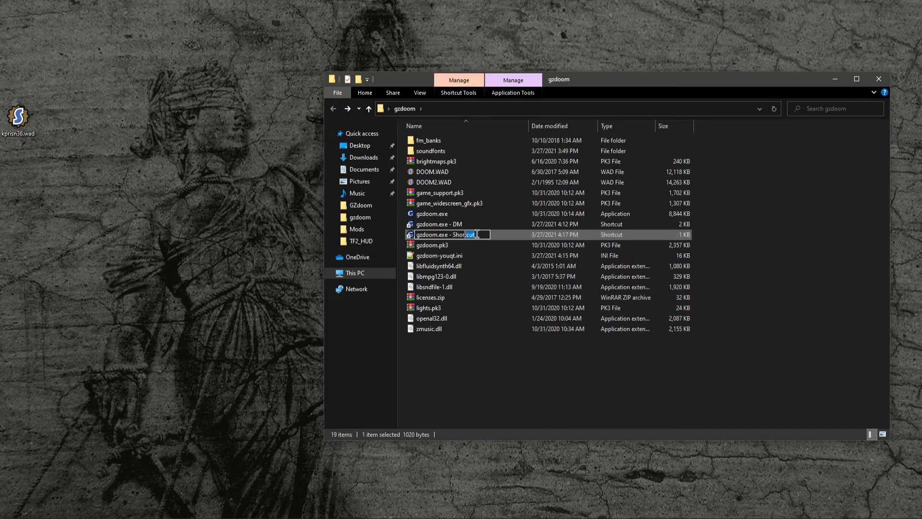
{"action": "type", "text": "Join"}
{"action": "key", "text": "Return"}
{"action": "right_click", "coordinate": [470, 244]}
{"action": "left_click", "coordinate": [455, 234]}
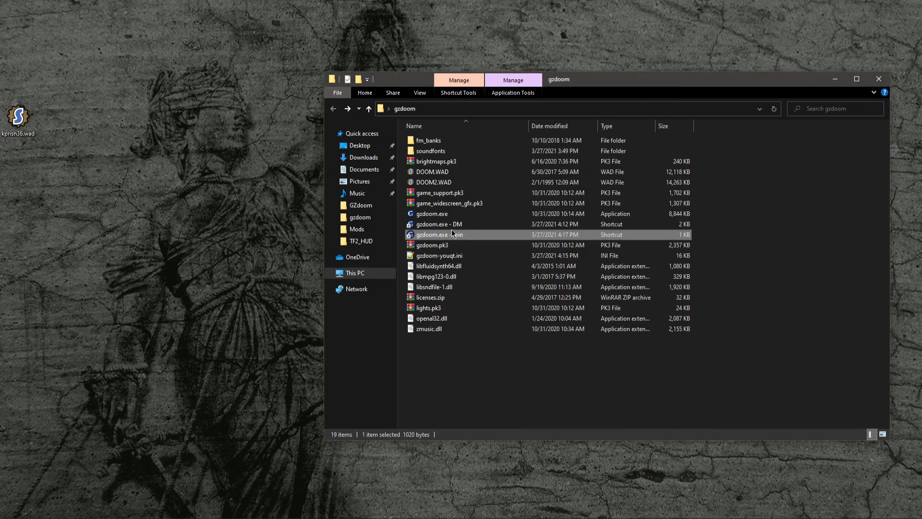
- Append the -join launch argument to the Join shortcut's target and confirm the properties
{"action": "right_click", "coordinate": [454, 232]}
{"action": "left_click", "coordinate": [495, 463]}
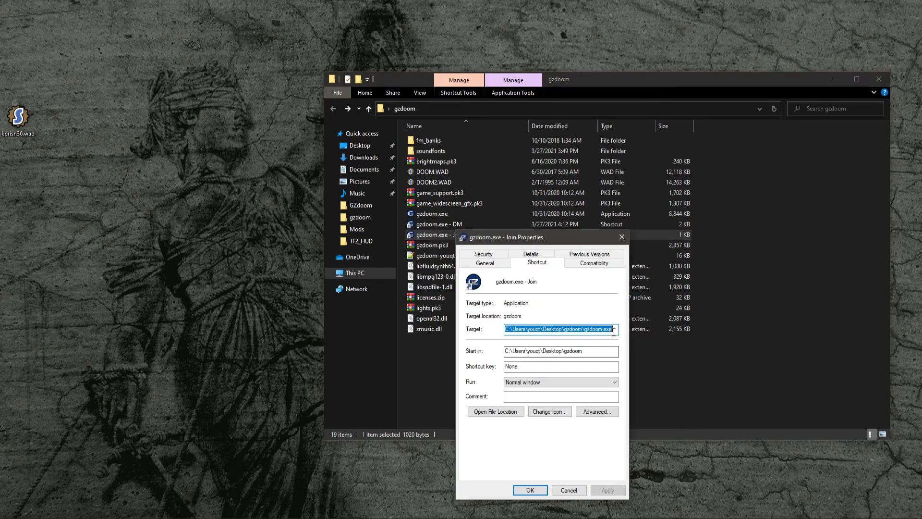
{"action": "key", "text": "End"}
{"action": "type", "text": "-"}
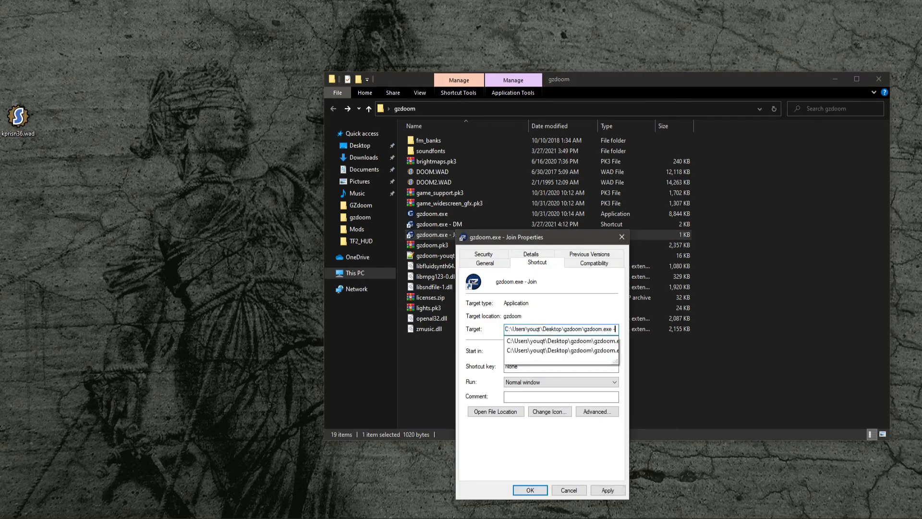
{"action": "type", "text": "join"}
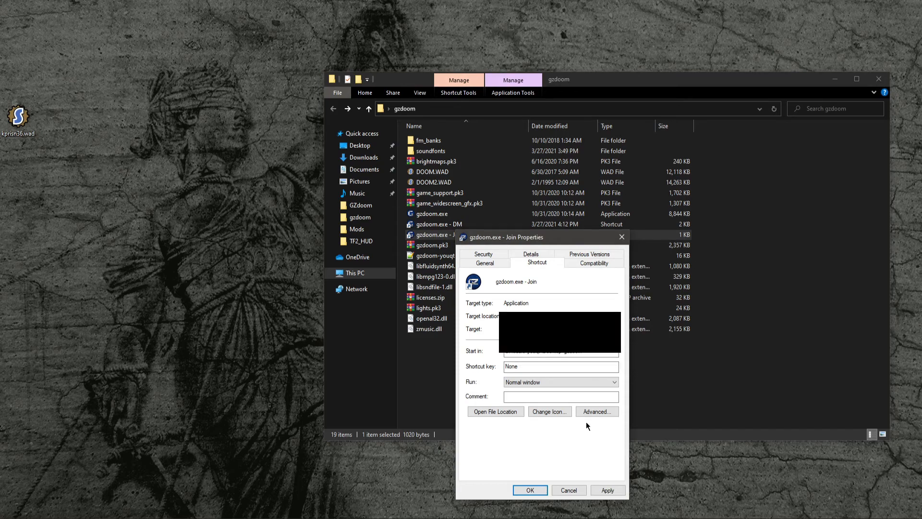
{"action": "left_click", "coordinate": [536, 491]}
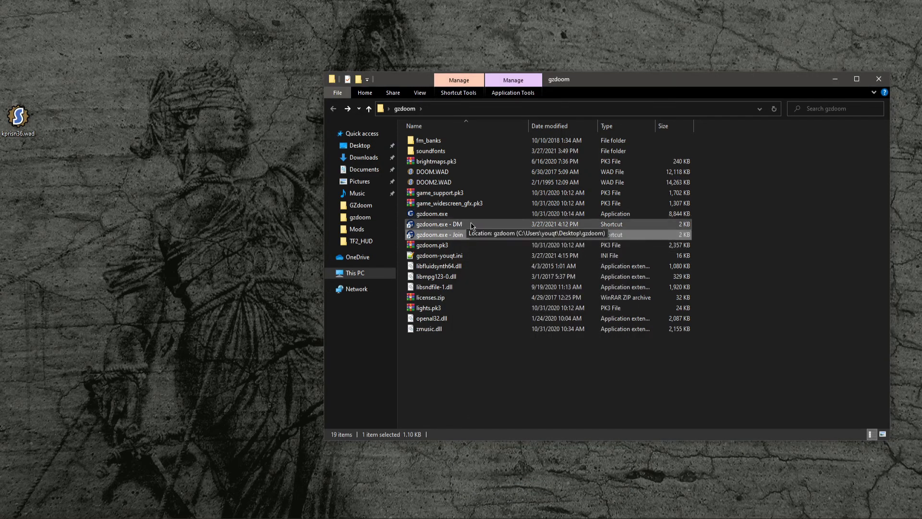
- Open the DM shortcut's properties to review its target and close the dialog
{"action": "right_click", "coordinate": [468, 224]}
{"action": "left_click", "coordinate": [517, 456]}
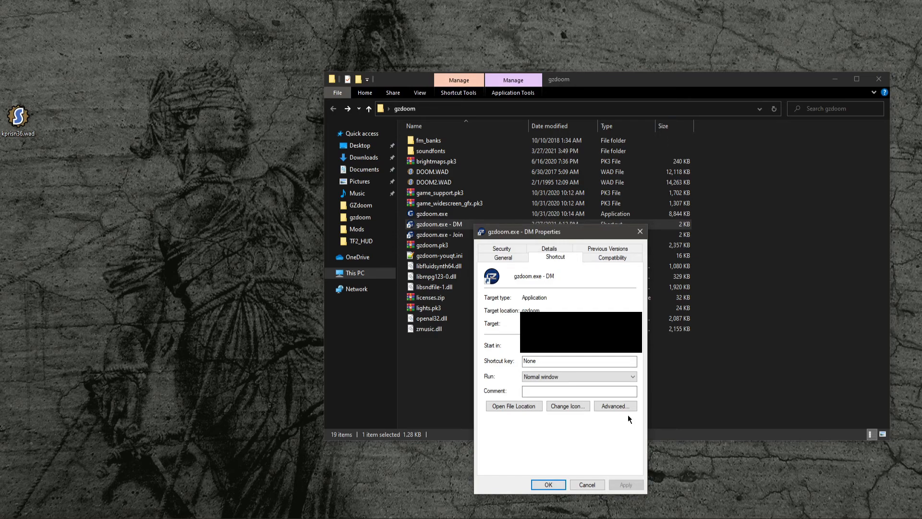
{"action": "left_click", "coordinate": [548, 484]}
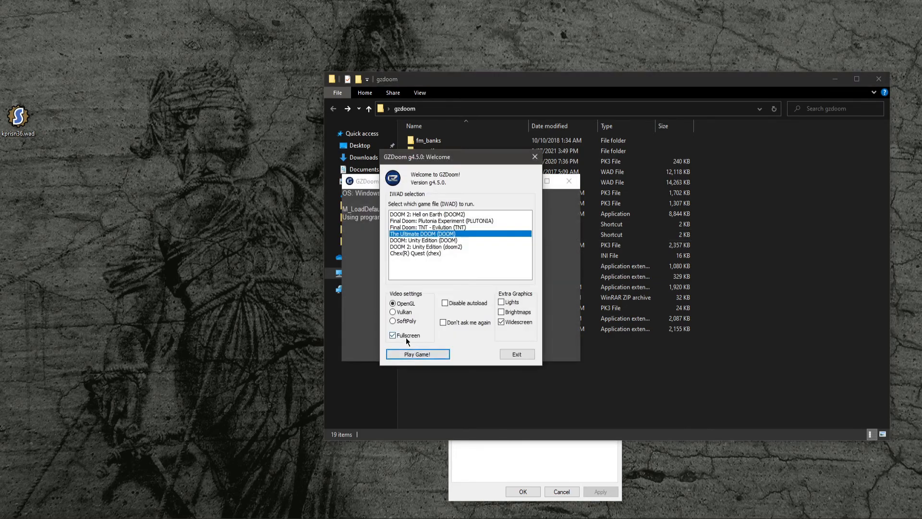
- Start the host game with The Ultimate DOOM and move its waiting-for-players window aside
{"action": "left_click", "coordinate": [428, 355]}
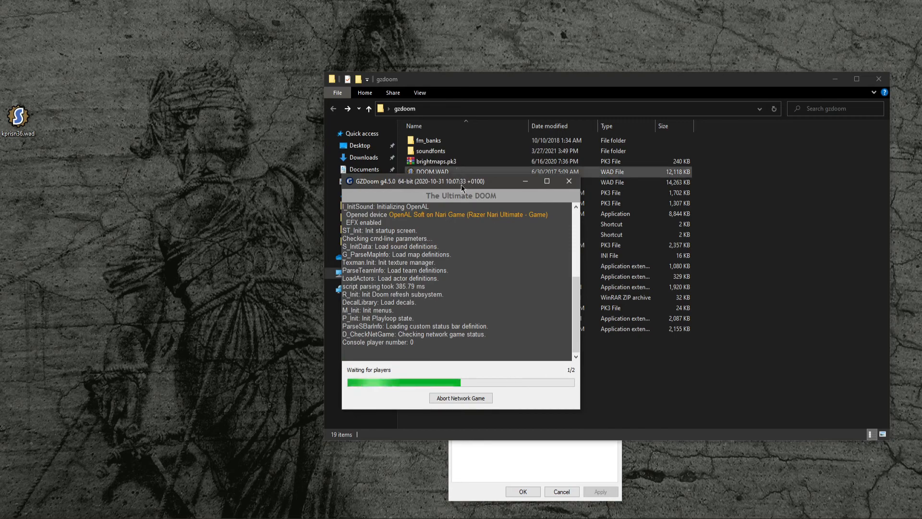
{"action": "left_click_drag", "start_coordinate": [462, 185], "coordinate": [162, 173]}
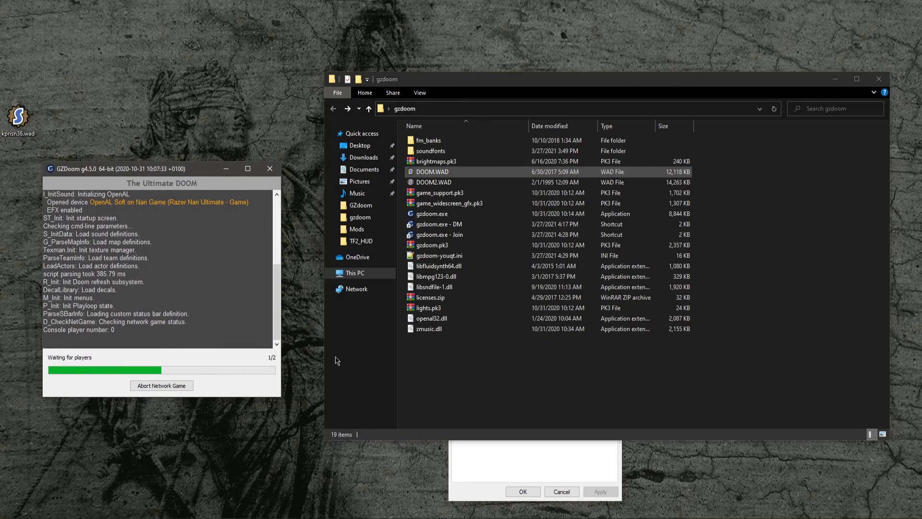
- Launch the Join shortcut and start The Ultimate DOOM to connect to the host
{"action": "left_click", "coordinate": [487, 454]}
{"action": "left_click", "coordinate": [651, 390]}
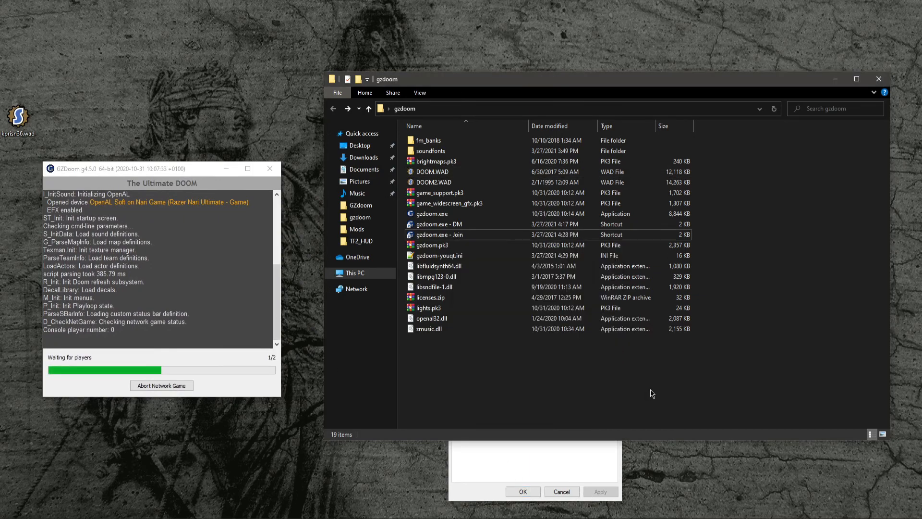
{"action": "double_click", "coordinate": [470, 235]}
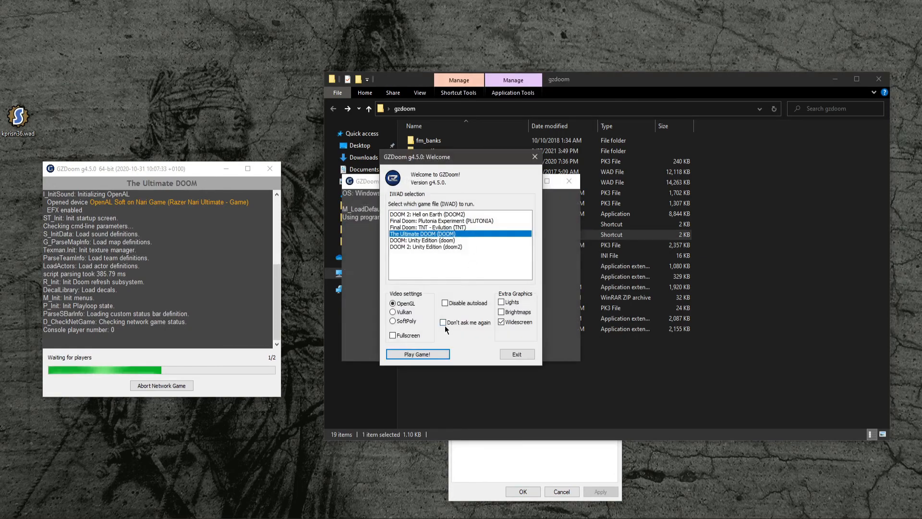
{"action": "left_click", "coordinate": [421, 355]}
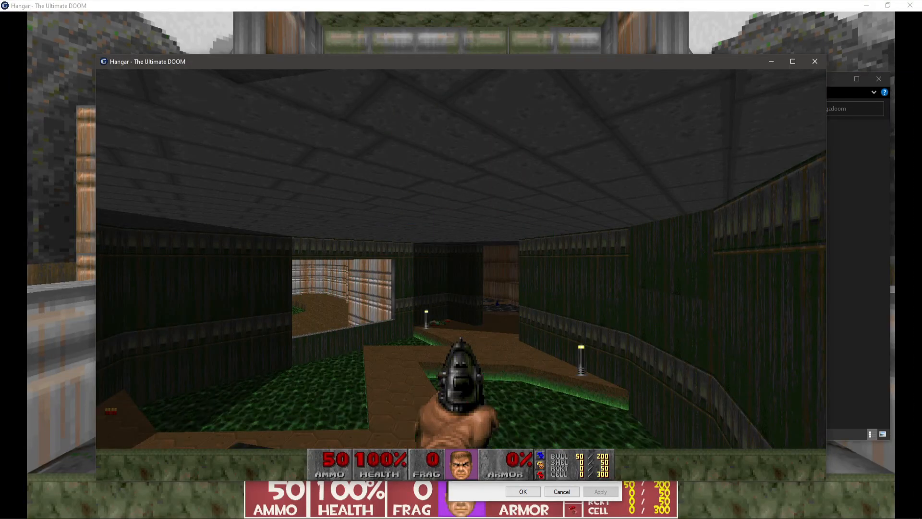
- Switch between the two game windows and walk through the map looking for the other player
{"action": "key", "text": "Left"}
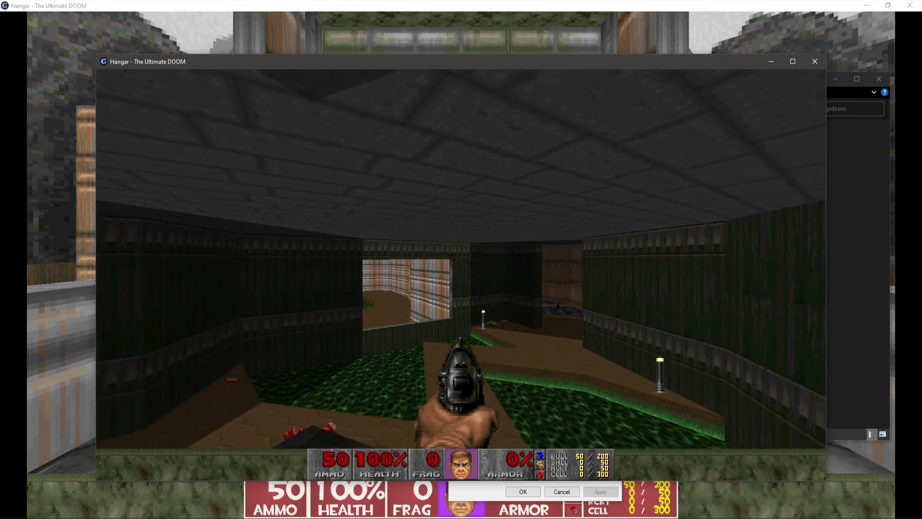
{"action": "key", "text": "Escape"}
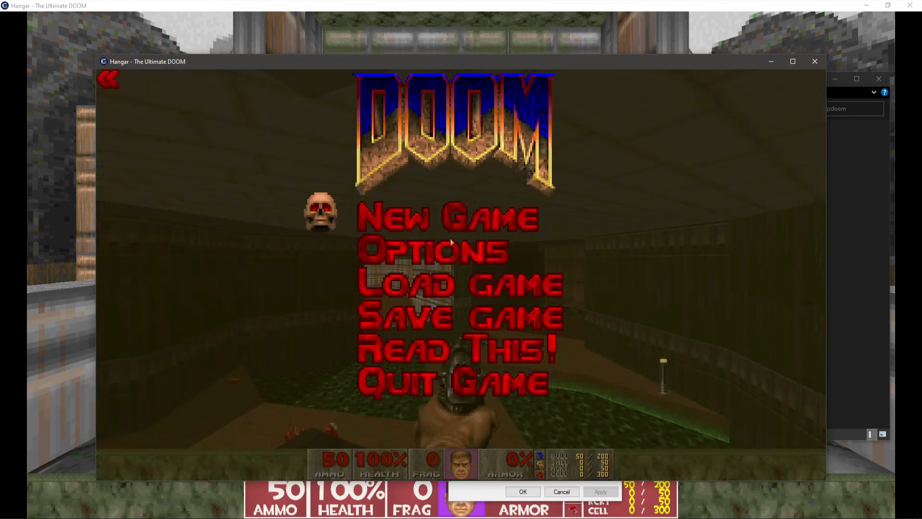
{"action": "left_click", "coordinate": [551, 3]}
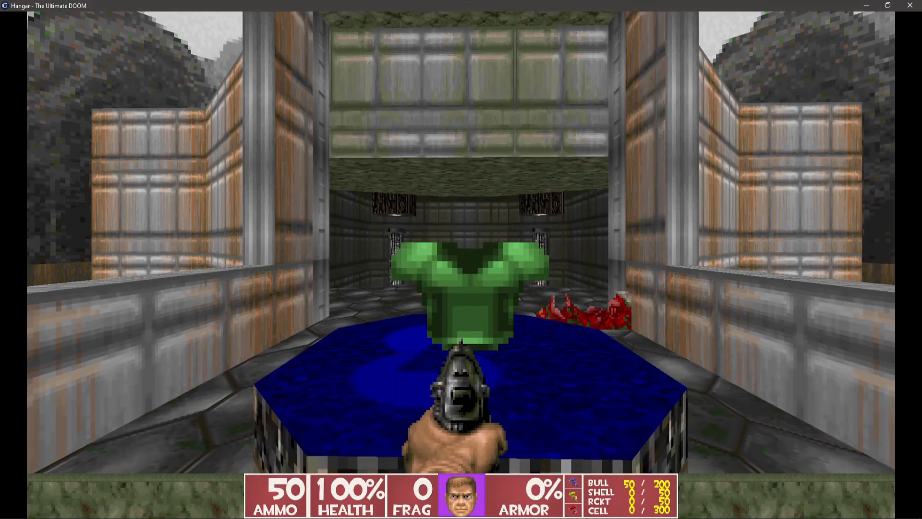
{"action": "key", "text": "Escape"}
{"action": "key", "text": "alt+F4"}
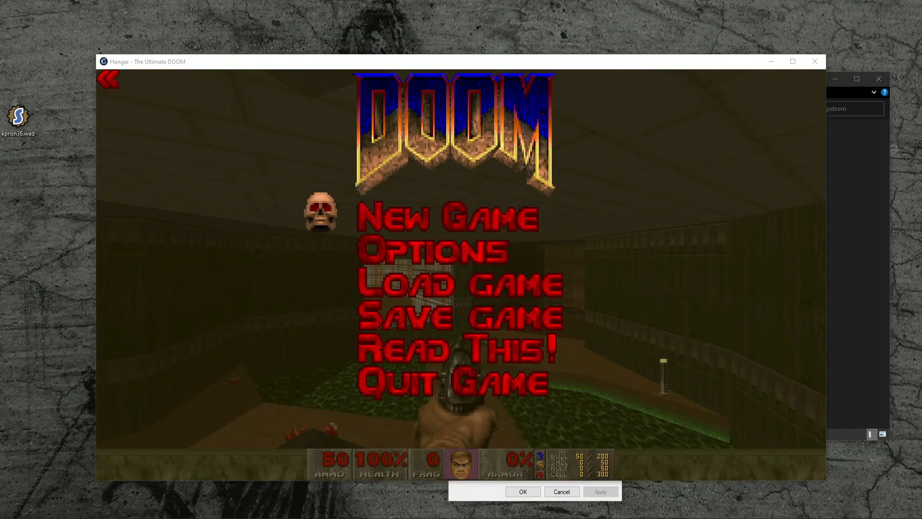
{"action": "left_click", "coordinate": [303, 113]}
{"action": "key", "text": "Escape"}
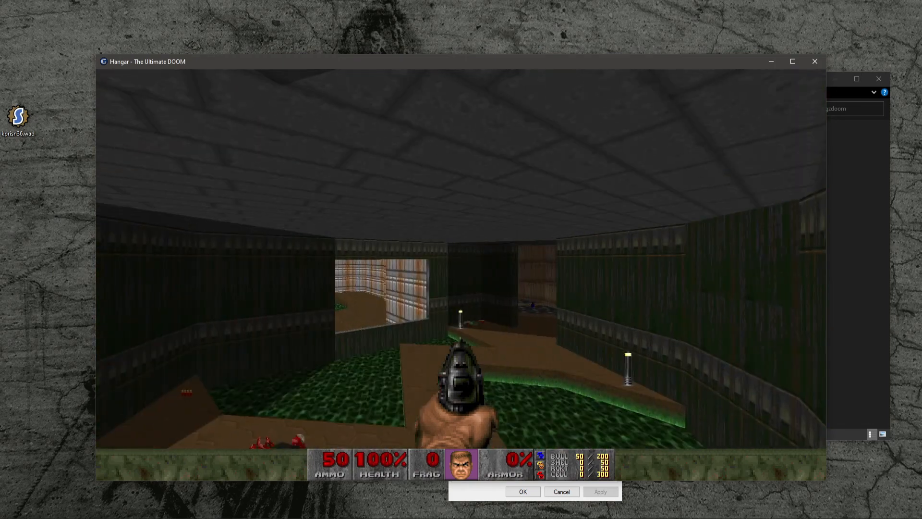
{"action": "key", "text": "Left"}
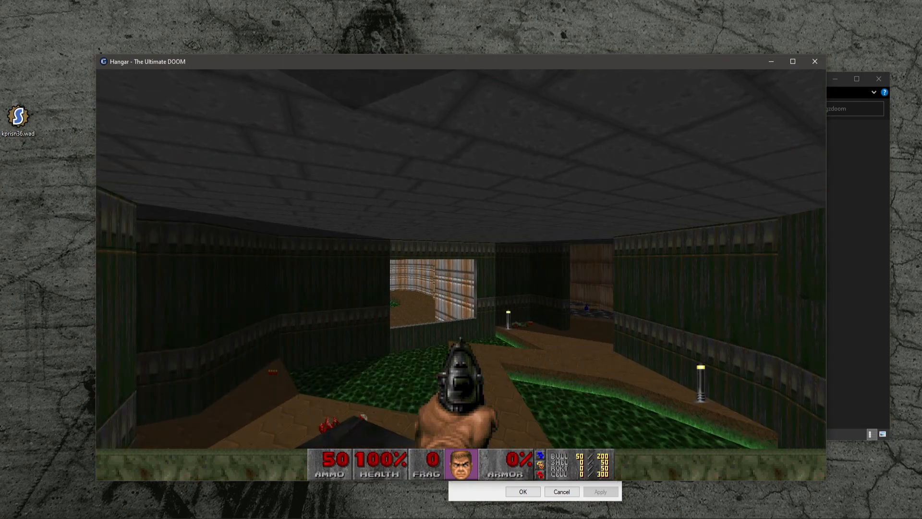
{"action": "key", "text": "Up"}
{"action": "key", "text": "Down"}
{"action": "key", "text": "Left"}
{"action": "key", "text": "Right"}
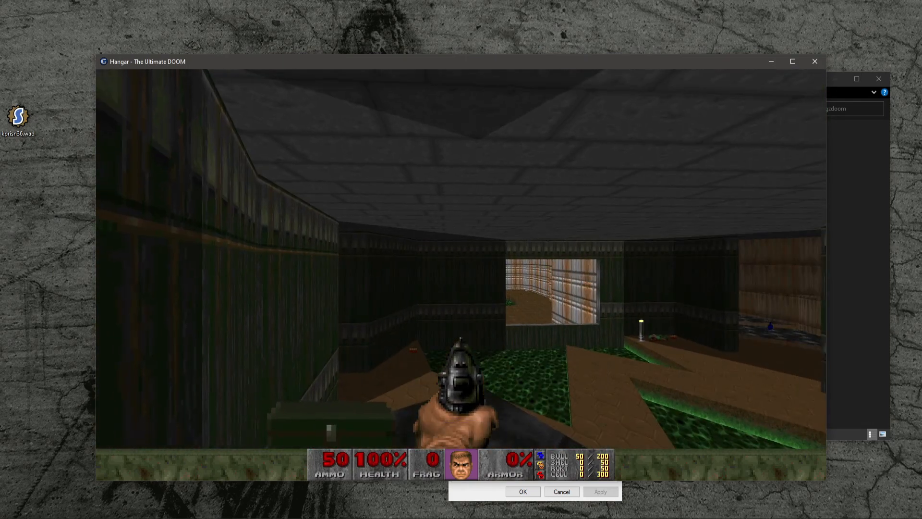
{"action": "key", "text": "Up"}
{"action": "key", "text": "Right"}
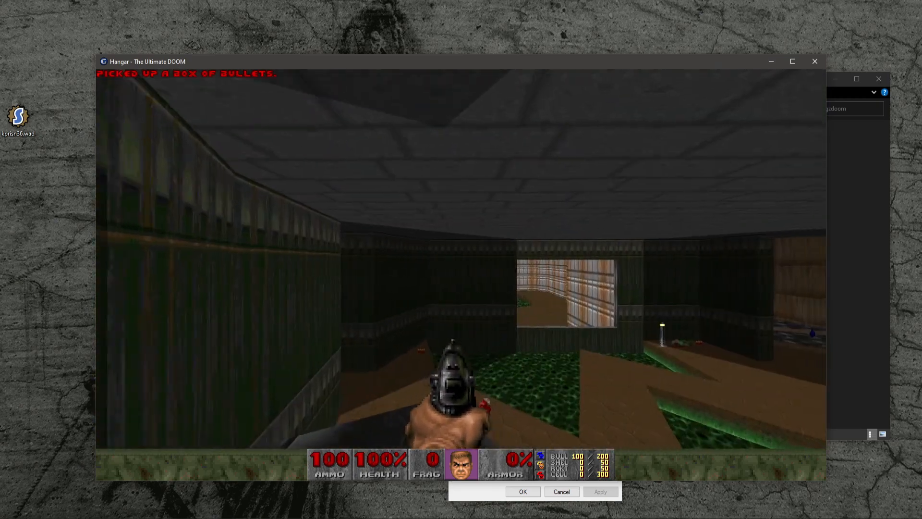
{"action": "key", "text": "Up"}
{"action": "key", "text": "Right"}
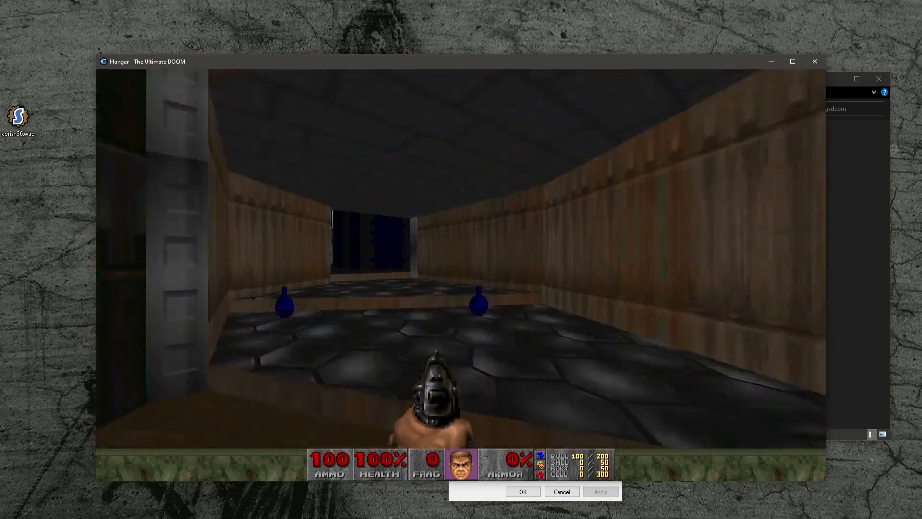
{"action": "key", "text": "Up"}
{"action": "key", "text": "Right"}
{"action": "key", "text": "Left"}
{"action": "key", "text": "Right"}
{"action": "key", "text": "Left"}
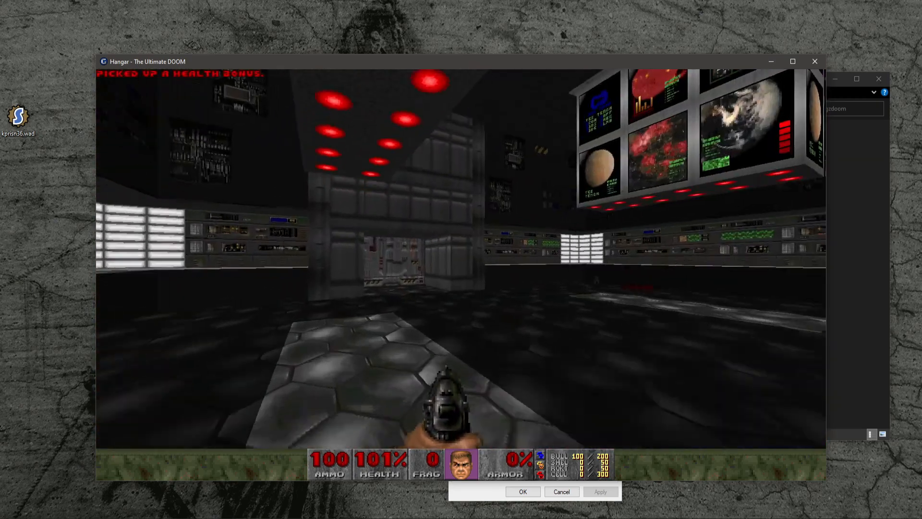
{"action": "key", "text": "Up"}
{"action": "key", "text": "Left"}
{"action": "key", "text": "space"}
{"action": "key", "text": "Left"}
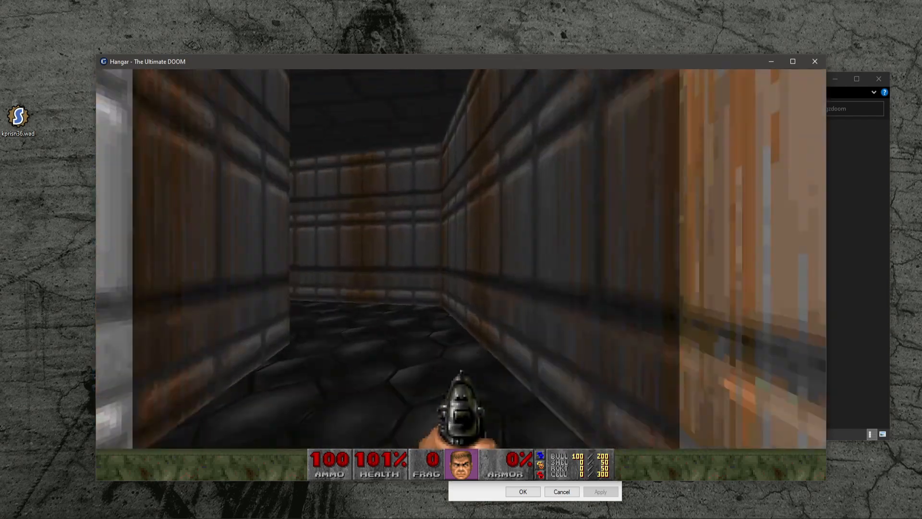
{"action": "key", "text": "Up"}
{"action": "key", "text": "Left"}
{"action": "key", "text": "Right"}
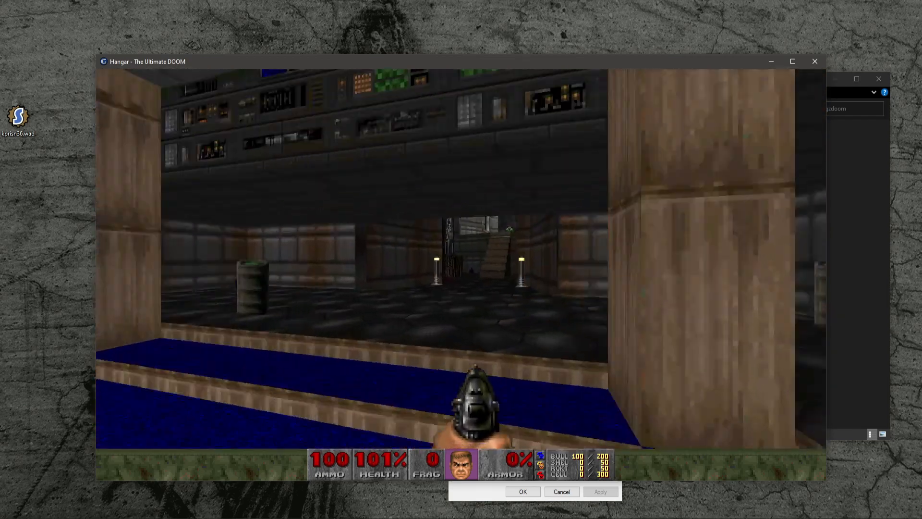
{"action": "key", "text": "Up"}
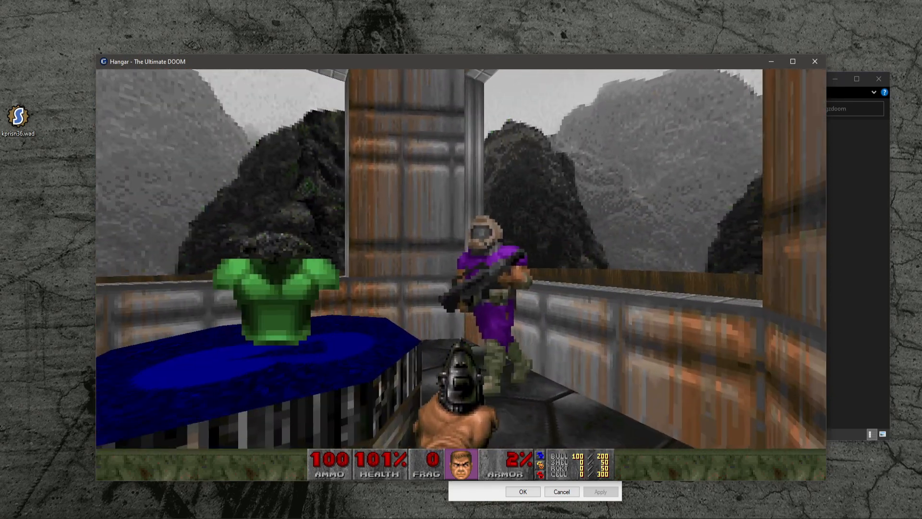
- Shoot the other player until they are fragged, then keep moving around the map
{"action": "key", "text": "w"}
{"action": "key", "text": "s"}
{"action": "left_click", "coordinate": [461, 259]}
{"action": "left_click", "coordinate": [461, 260]}
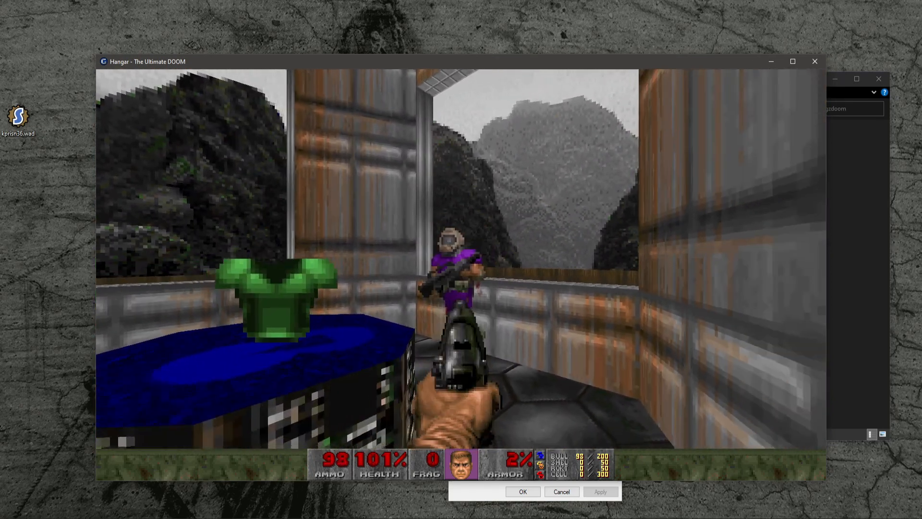
{"action": "left_click", "coordinate": [461, 259]}
{"action": "key", "text": "a"}
{"action": "left_click", "coordinate": [461, 259]}
{"action": "left_click", "coordinate": [461, 259]}
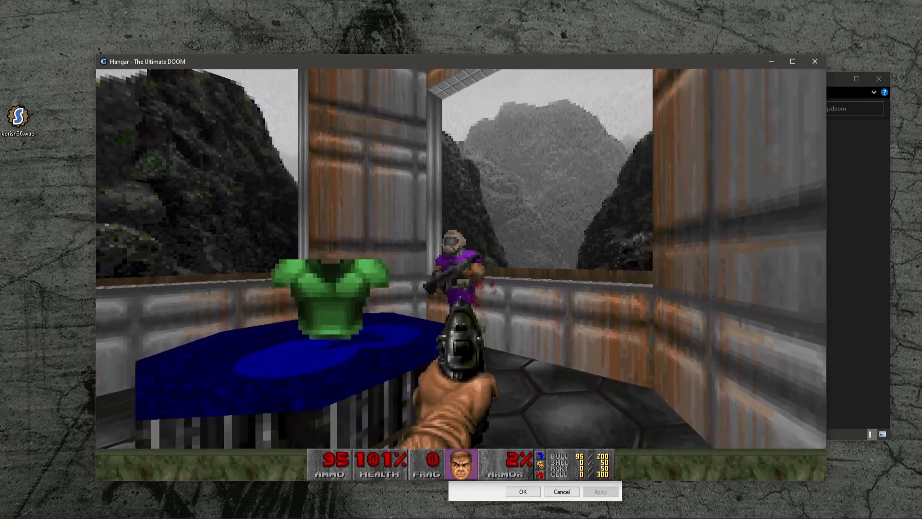
{"action": "key", "text": "s"}
{"action": "left_click", "coordinate": [461, 259]}
{"action": "left_click", "coordinate": [461, 259]}
{"action": "left_click", "coordinate": [461, 259]}
{"action": "left_click", "coordinate": [461, 259]}
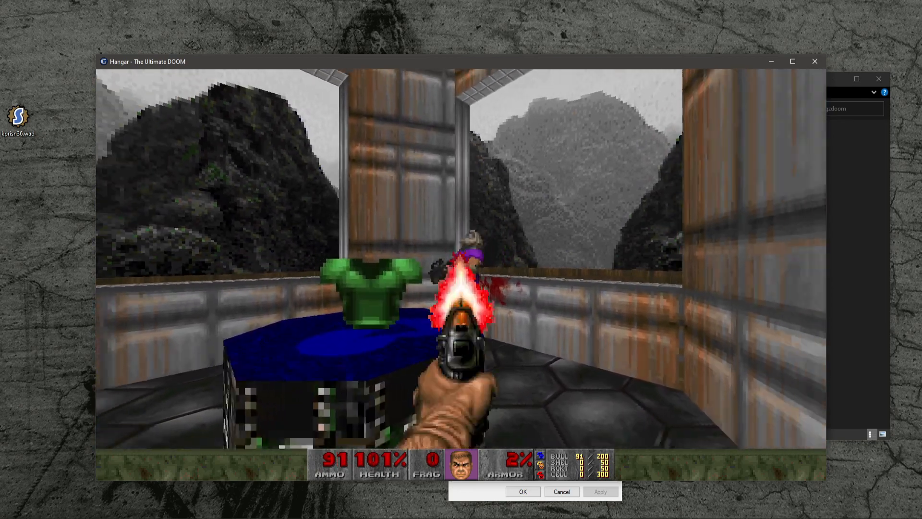
{"action": "key", "text": "w"}
{"action": "key", "text": "s"}
{"action": "left_click", "coordinate": [461, 259]}
{"action": "key", "text": "w"}
{"action": "key", "text": "d"}
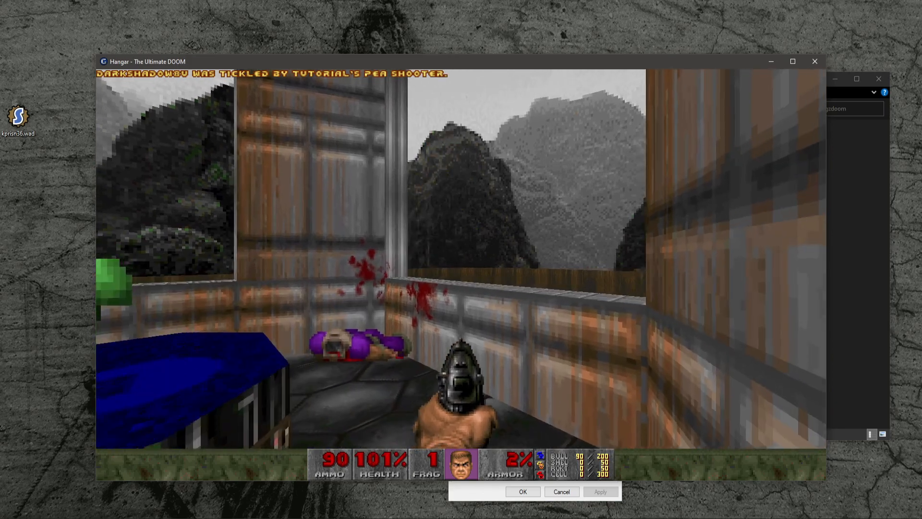
{"action": "key", "text": "w"}
{"action": "key", "text": "s"}
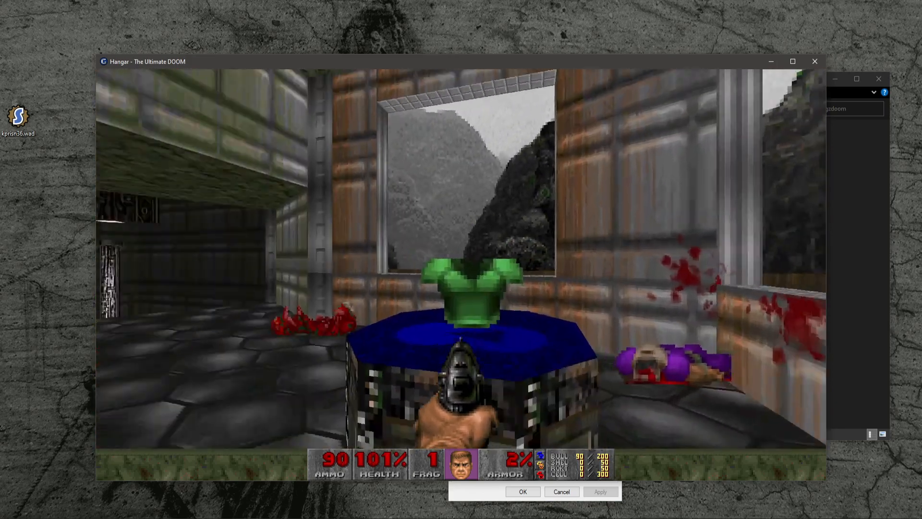
{"action": "key", "text": "w"}
{"action": "key", "text": "s"}
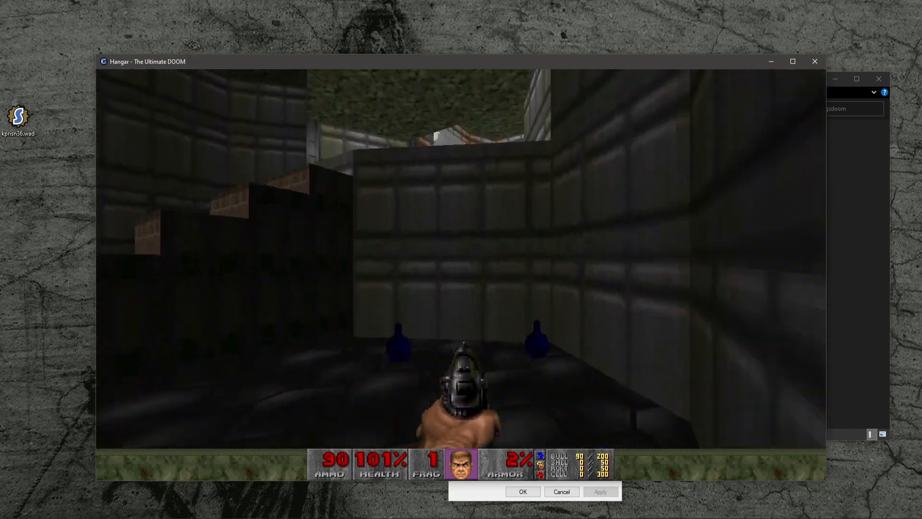
{"action": "key", "text": "w"}
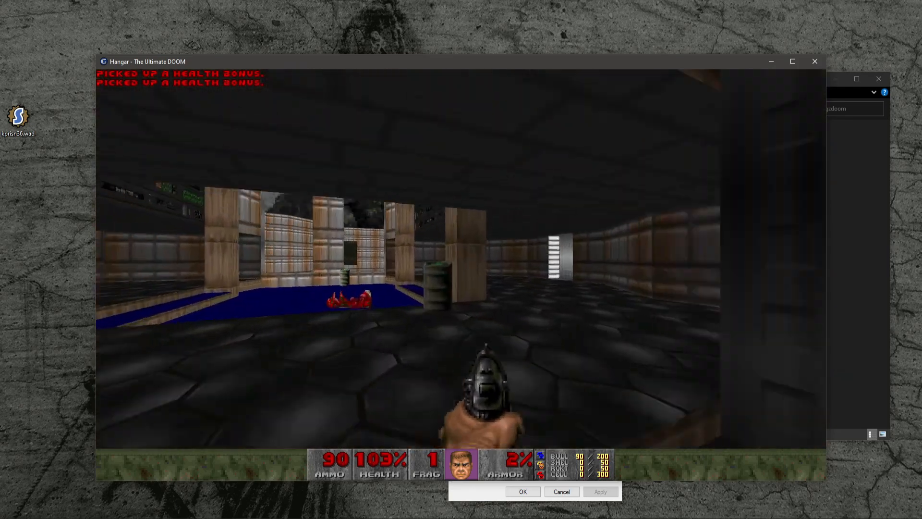
{"action": "key", "text": "w"}
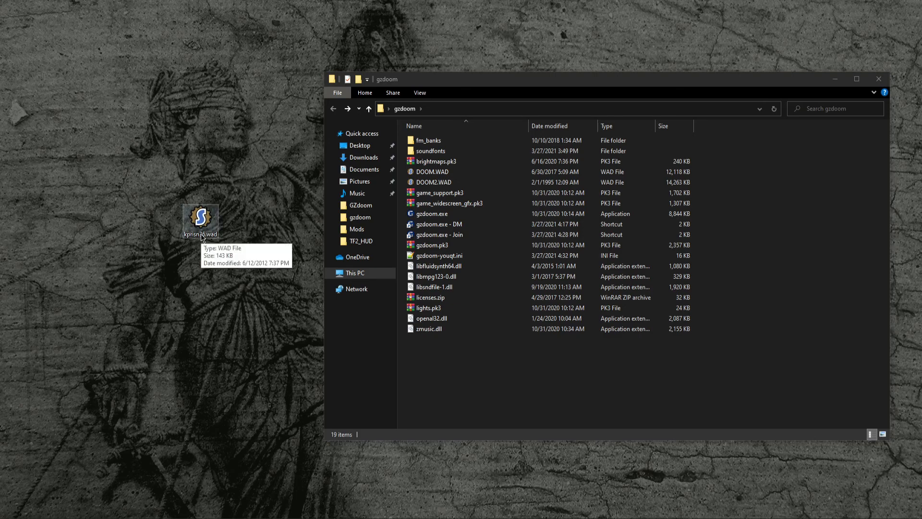
- Move kprisn36.wad into the gzdoom folder and create a new folder there named mods
{"action": "left_click_drag", "start_coordinate": [200, 234], "coordinate": [448, 359]}
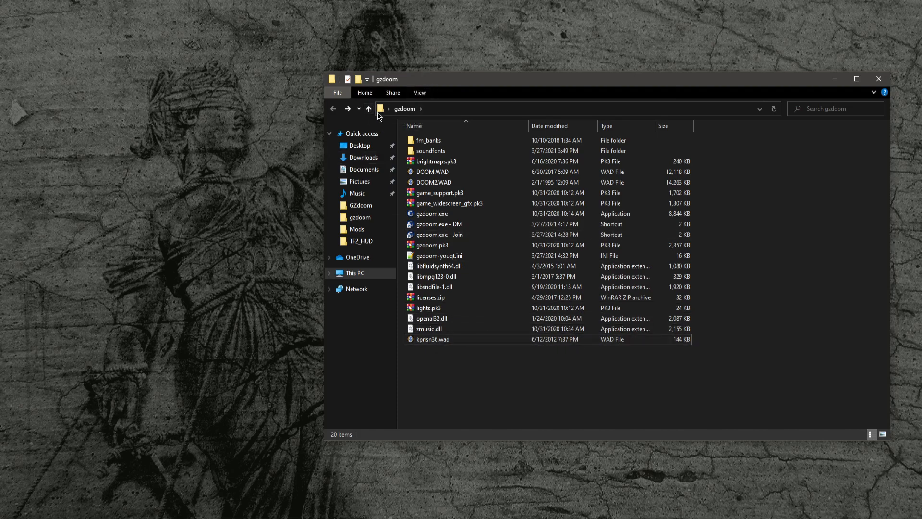
{"action": "left_click", "coordinate": [356, 79]}
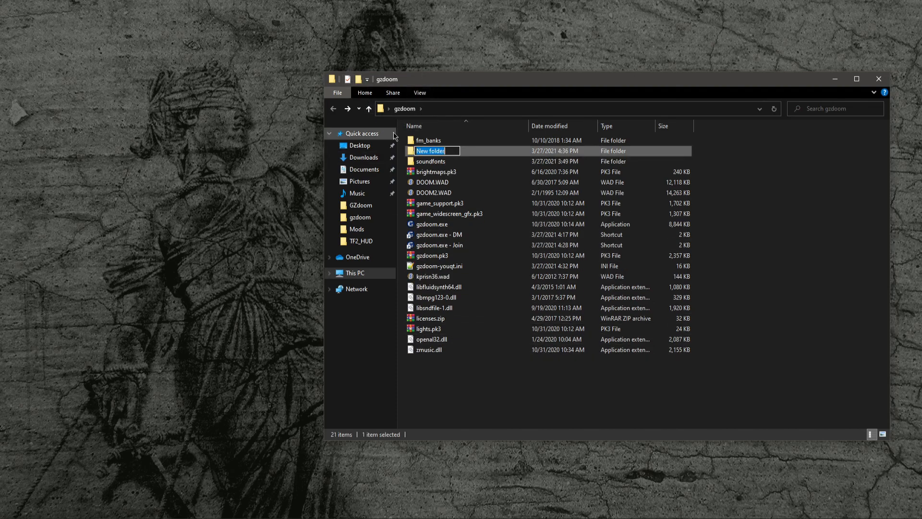
{"action": "type", "text": "mods"}
{"action": "key", "text": "Return"}
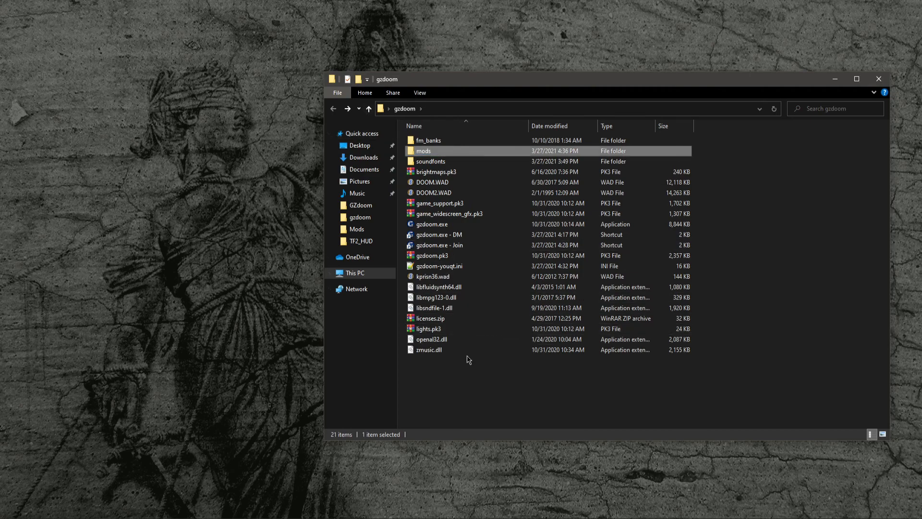
- Move kprisn36.wad into the mods folder and open the properties of the gzdoom.exe - Join shortcut
{"action": "left_click_drag", "start_coordinate": [458, 276], "coordinate": [439, 152]}
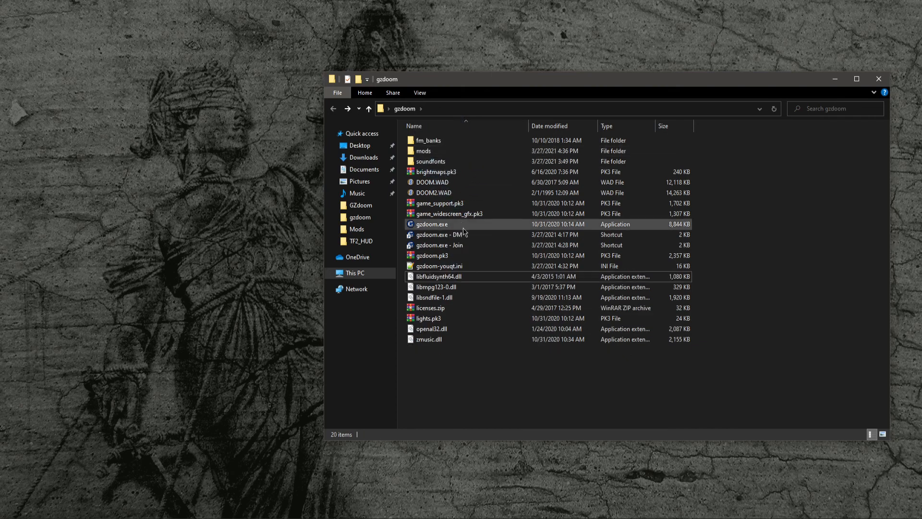
{"action": "right_click", "coordinate": [466, 247]}
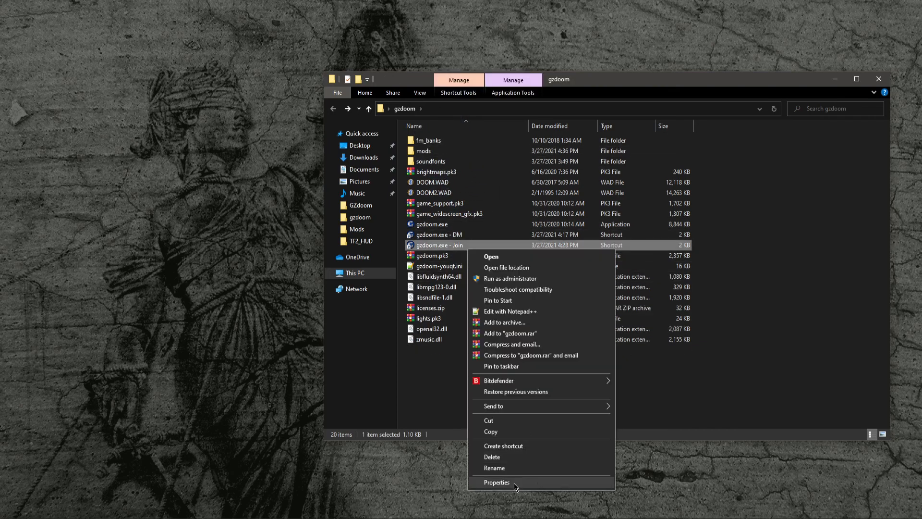
{"action": "left_click", "coordinate": [497, 482]}
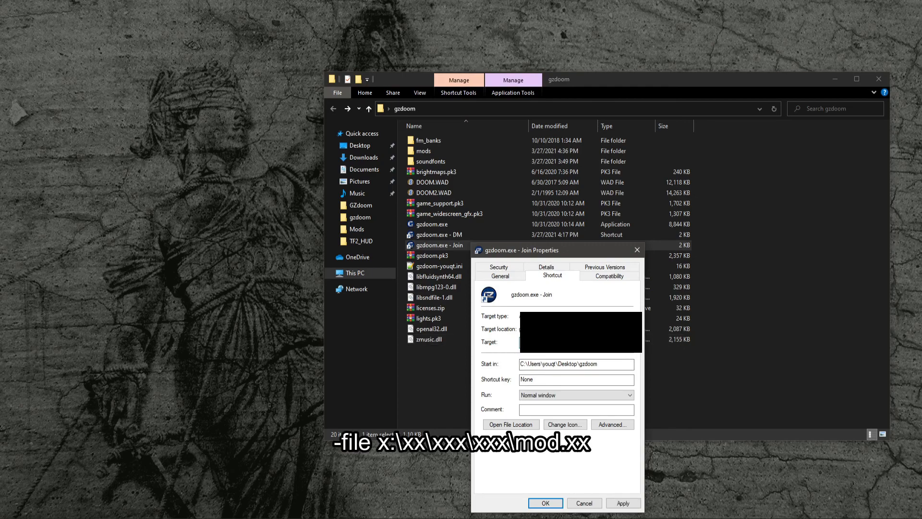
- Open the mods folder and cut the full path of kprisn36.wad from the address bar
{"action": "left_click", "coordinate": [449, 149]}
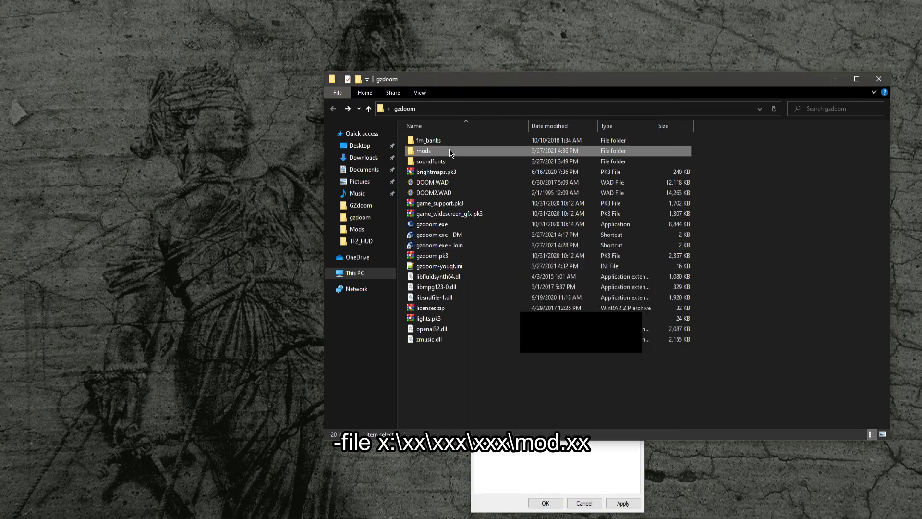
{"action": "double_click", "coordinate": [449, 149]}
{"action": "left_click", "coordinate": [459, 110]}
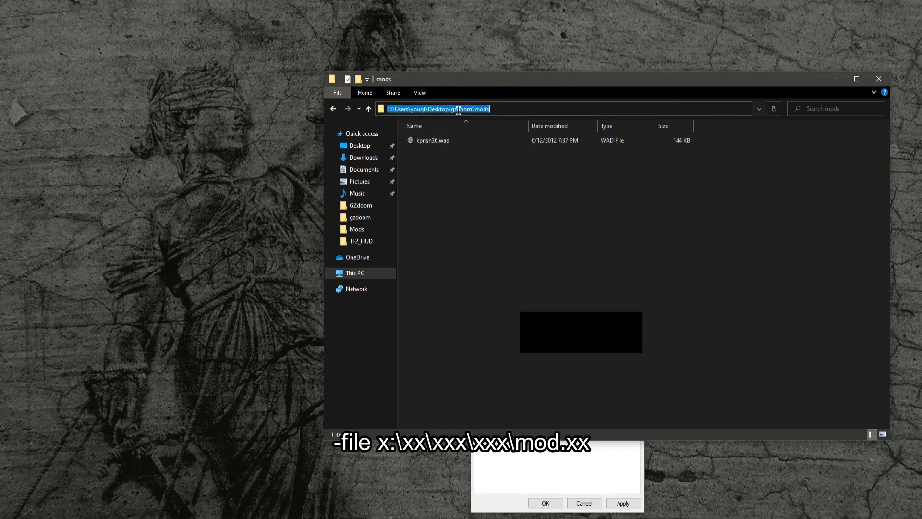
{"action": "left_click", "coordinate": [544, 109]}
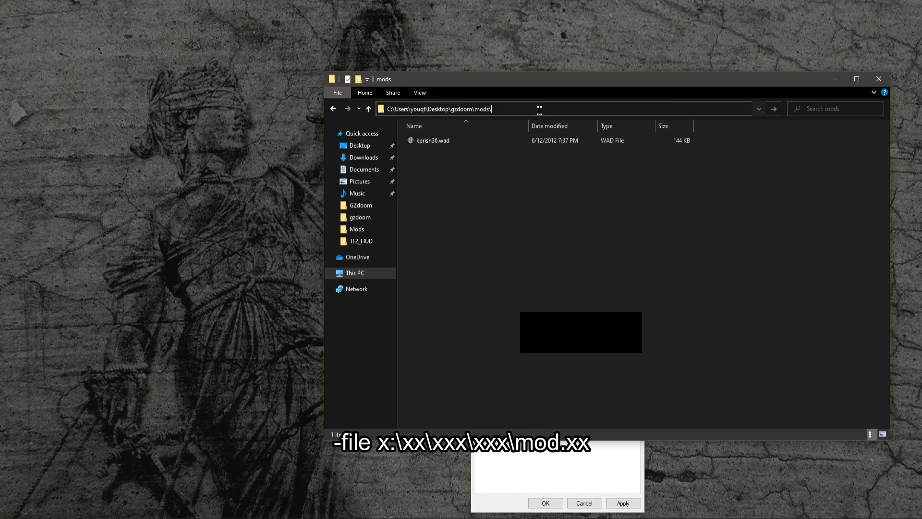
{"action": "type", "text": "k"}
{"action": "key", "text": "Down"}
{"action": "key", "text": "ctrl+a"}
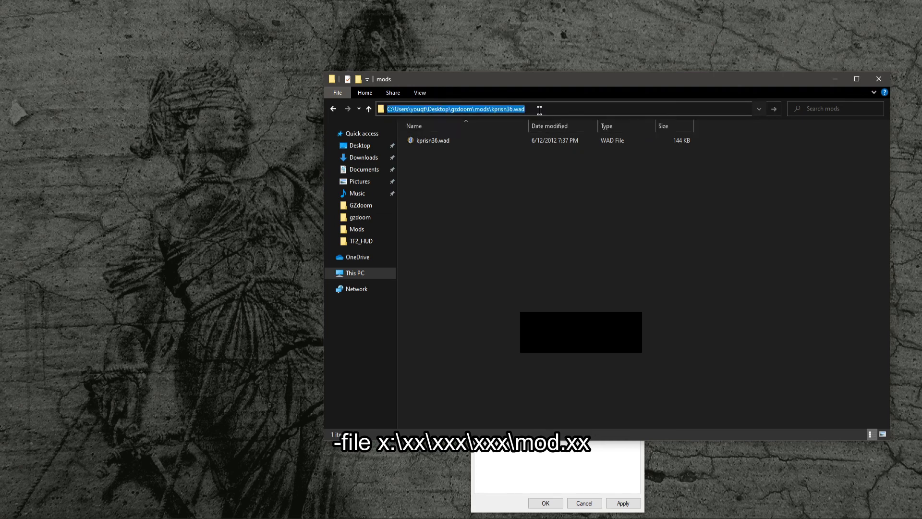
{"action": "key", "text": "ctrl+x"}
{"action": "left_click", "coordinate": [672, 228]}
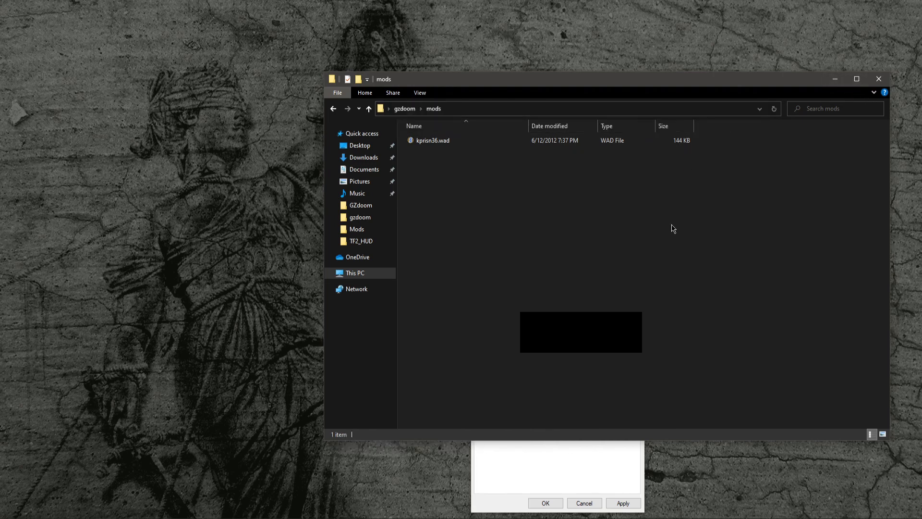
- Return to the gzdoom folder, add the kprisn36.wad path as a -file parameter to the Join shortcut's target, and apply
{"action": "left_click", "coordinate": [404, 112]}
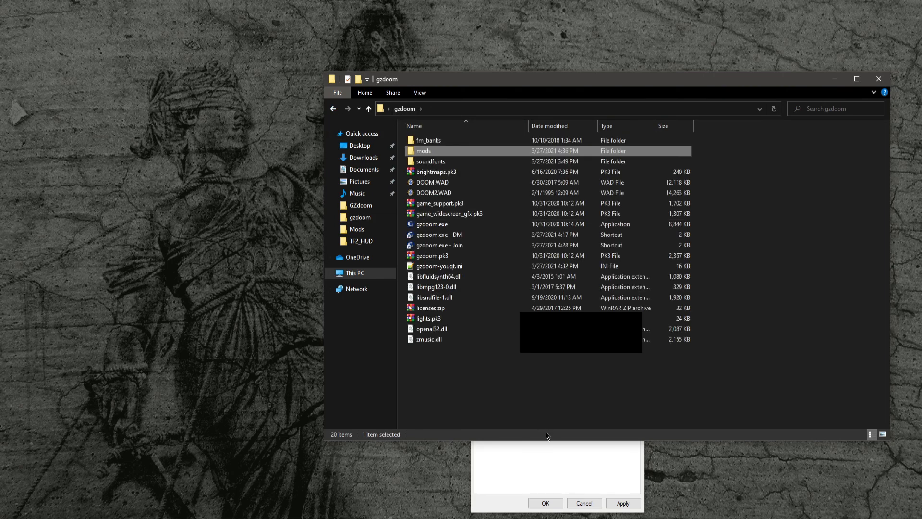
{"action": "left_click", "coordinate": [557, 461]}
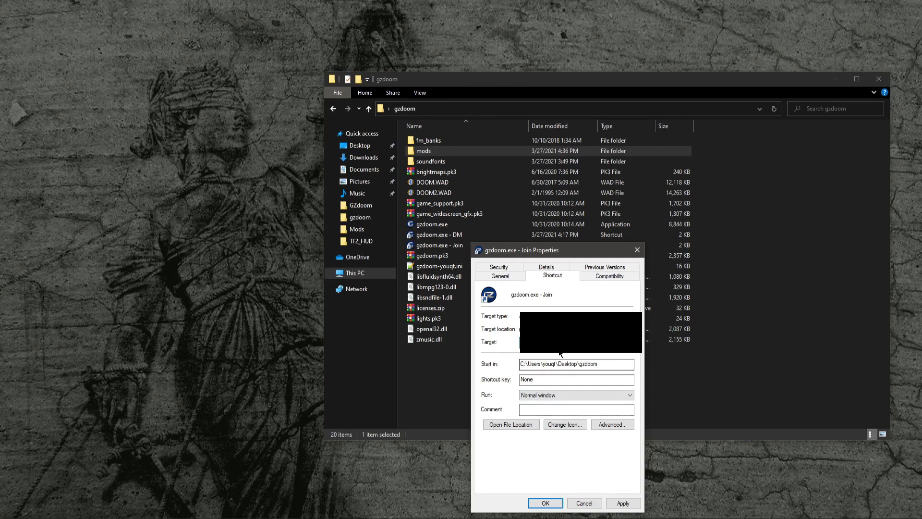
{"action": "left_click", "coordinate": [620, 503]}
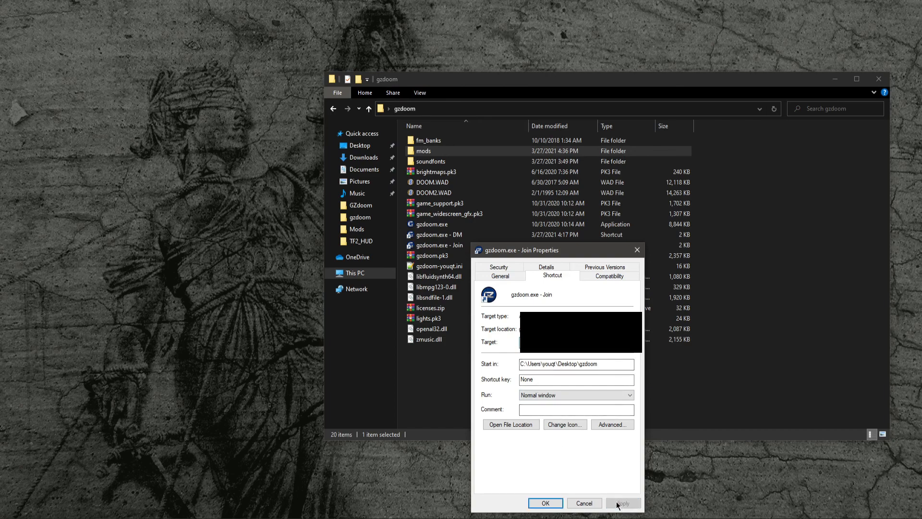
{"action": "left_click", "coordinate": [551, 502]}
{"action": "left_click", "coordinate": [493, 395]}
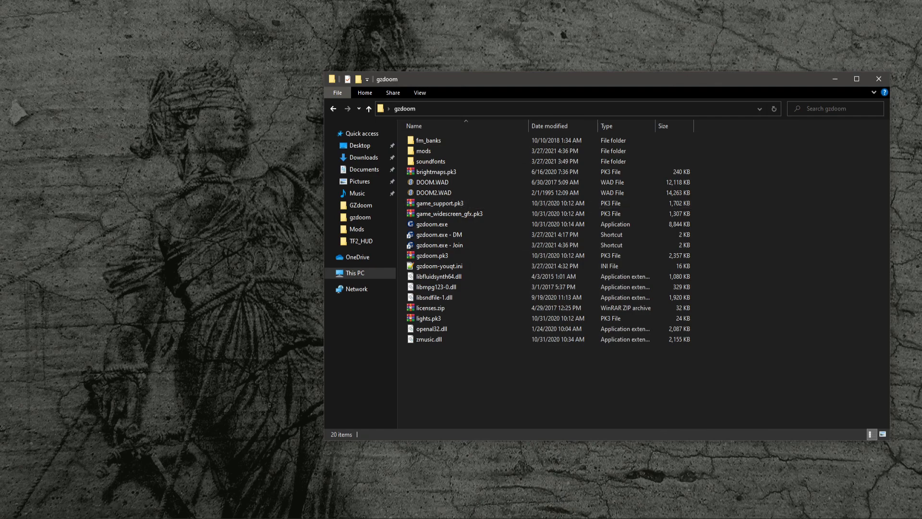
- Move the waiting host window aside, launch the Join shortcut, and start DOOM 2: Hell on Earth
{"action": "mouse_move", "coordinate": [92, 488]}
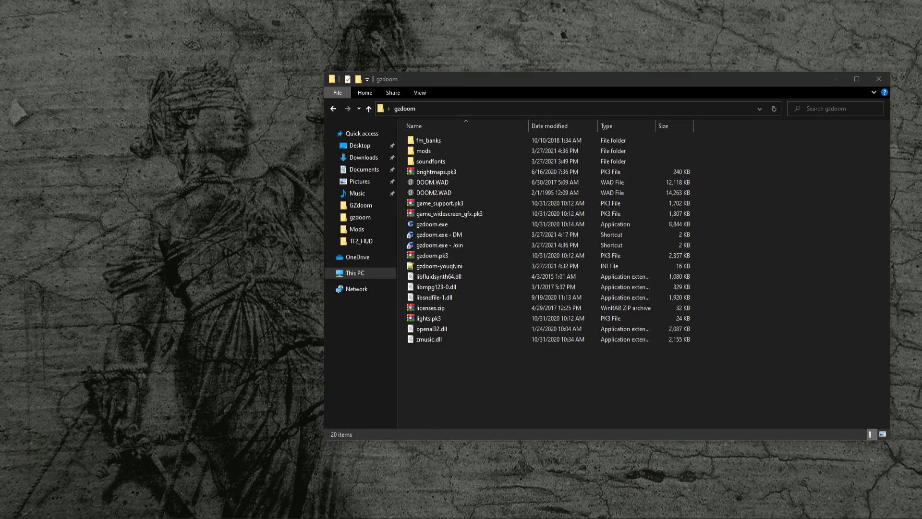
{"action": "left_click_drag", "start_coordinate": [436, 201], "coordinate": [148, 177]}
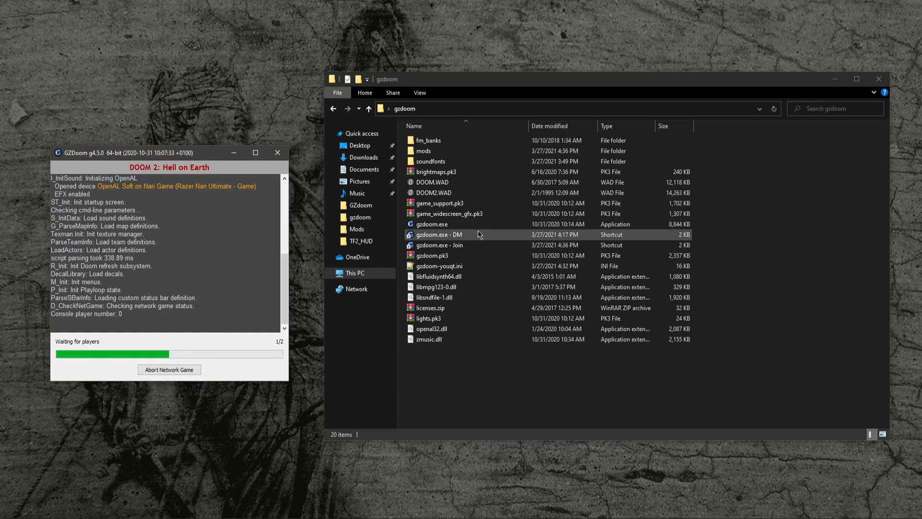
{"action": "double_click", "coordinate": [471, 246]}
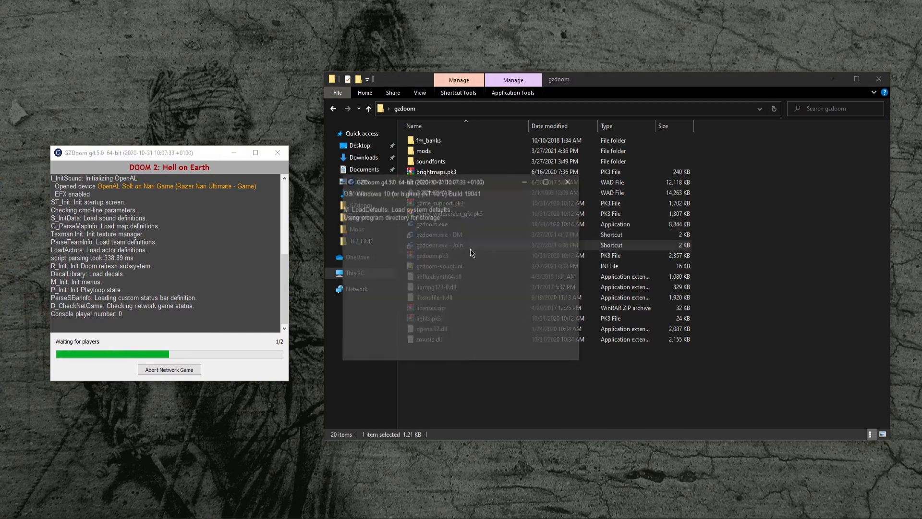
{"action": "left_click", "coordinate": [429, 214]}
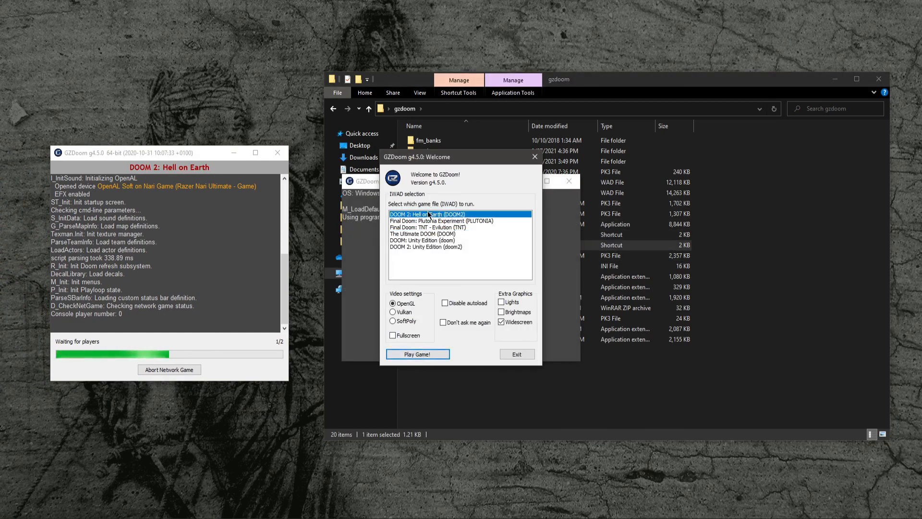
{"action": "left_click", "coordinate": [416, 357]}
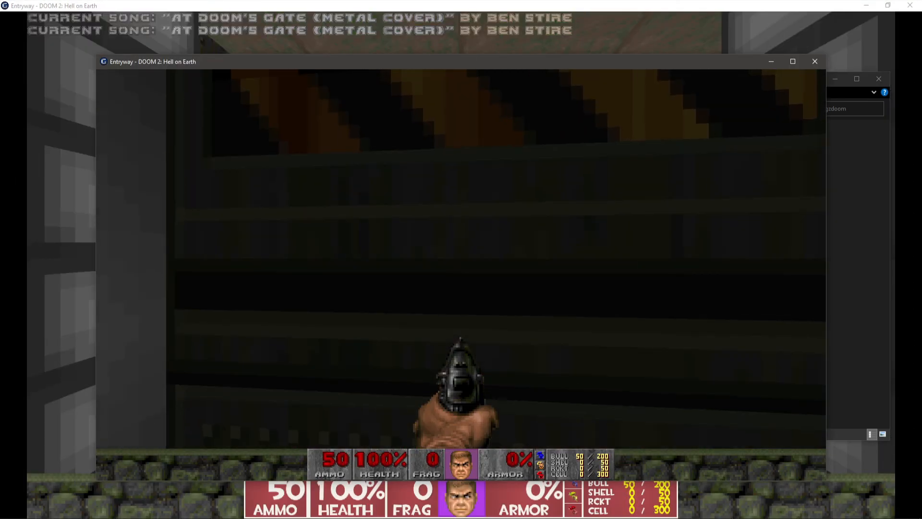
- Check the automap, then walk forward into the map's corridors
{"action": "key", "text": "w"}
{"action": "key", "text": "Tab"}
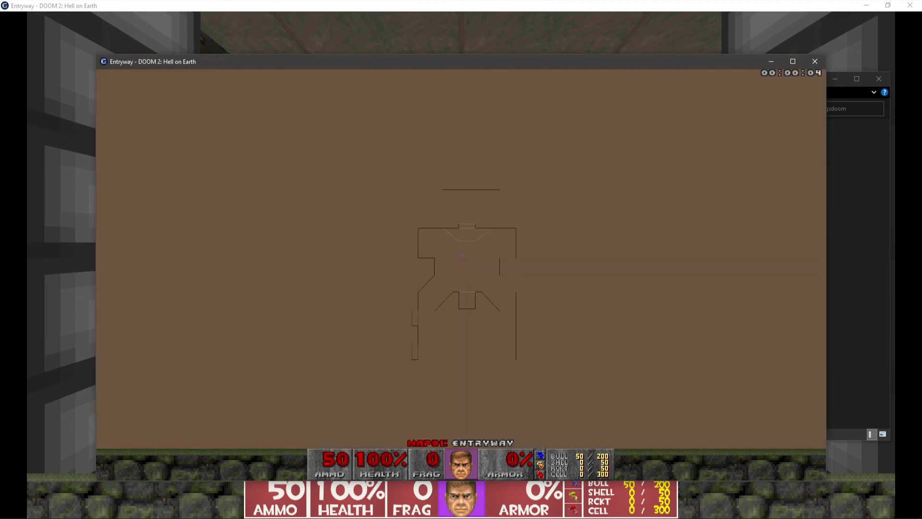
{"action": "key", "text": "Tab"}
{"action": "key", "text": "w"}
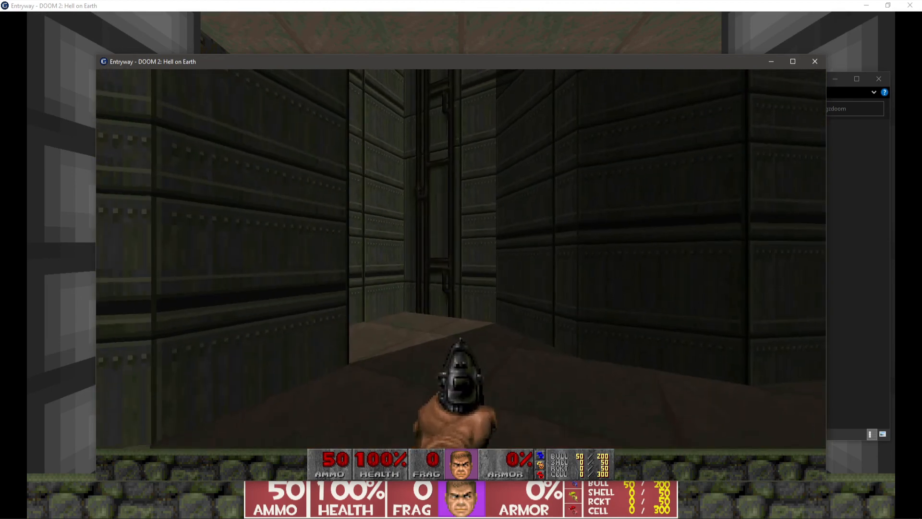
{"action": "key", "text": "w"}
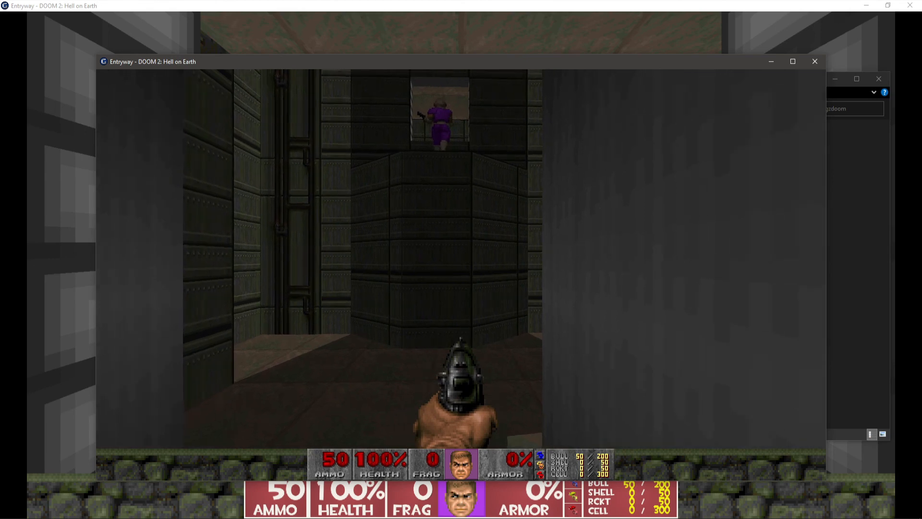
- Fire the pistol at the other player in the window ahead while backing away between shots
{"action": "key", "text": "ctrl"}
{"action": "key", "text": "ctrl"}
{"action": "key", "text": "ctrl"}
{"action": "key", "text": "w"}
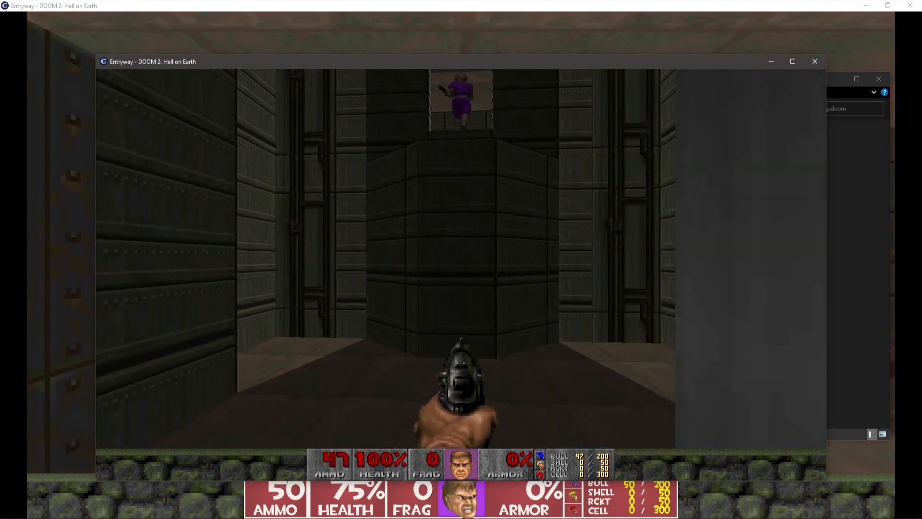
{"action": "key", "text": "s"}
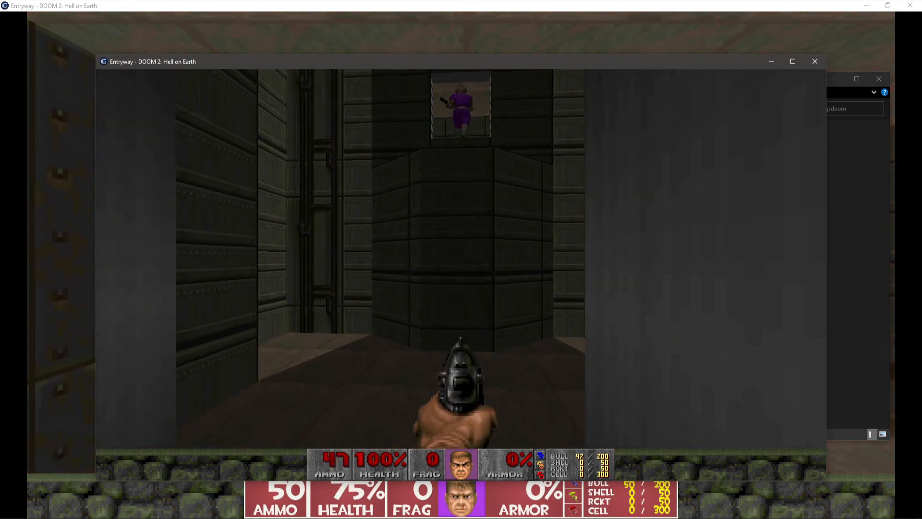
{"action": "key", "text": "ctrl"}
{"action": "key", "text": "ctrl"}
{"action": "key", "text": "ctrl"}
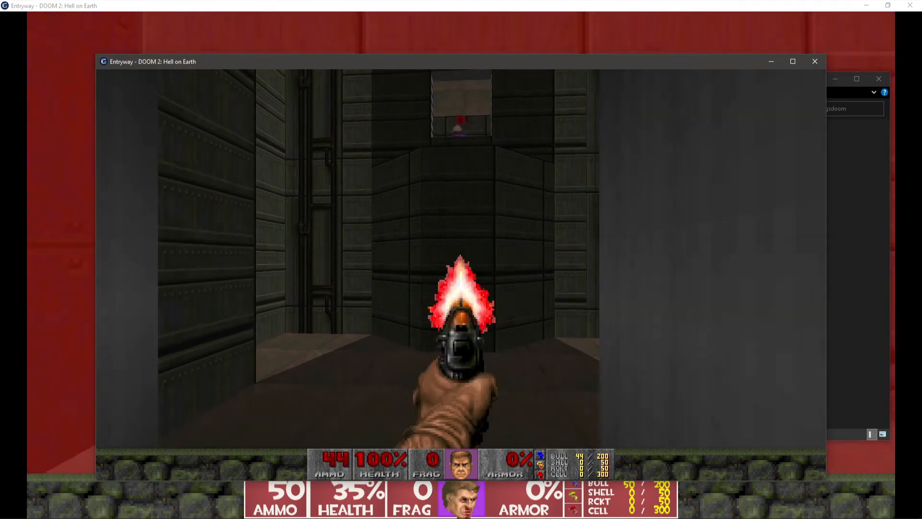
{"action": "key", "text": "s"}
{"action": "key", "text": "ctrl"}
{"action": "key", "text": "ctrl"}
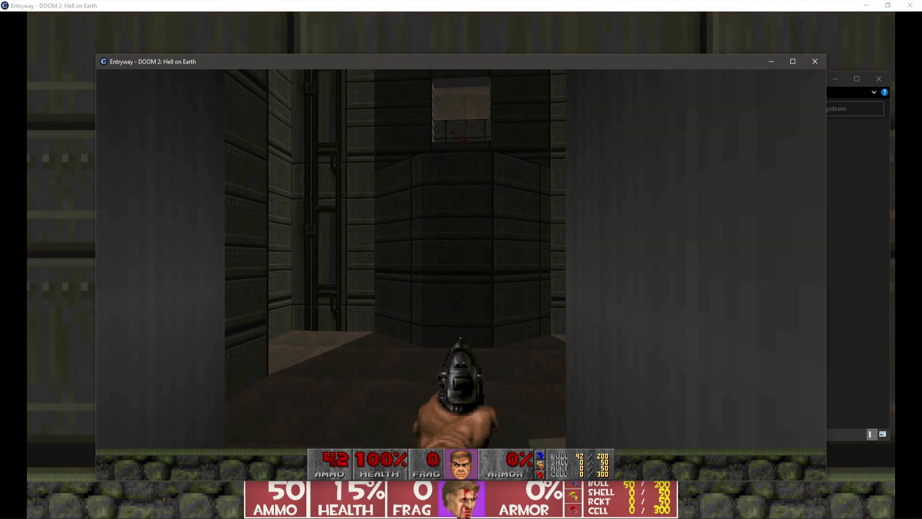
{"action": "key", "text": "ctrl"}
- Walk through the doors and up the stairs searching for the other player
{"action": "key", "text": "w"}
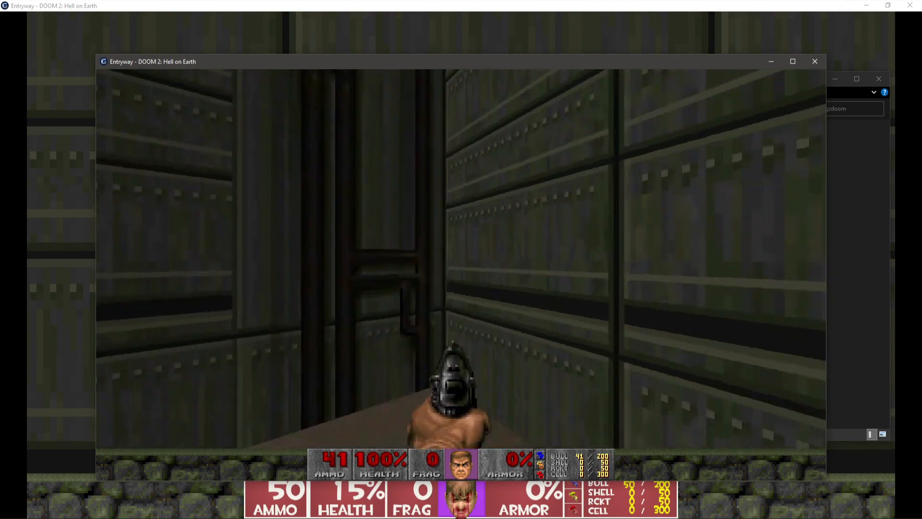
{"action": "key", "text": "w"}
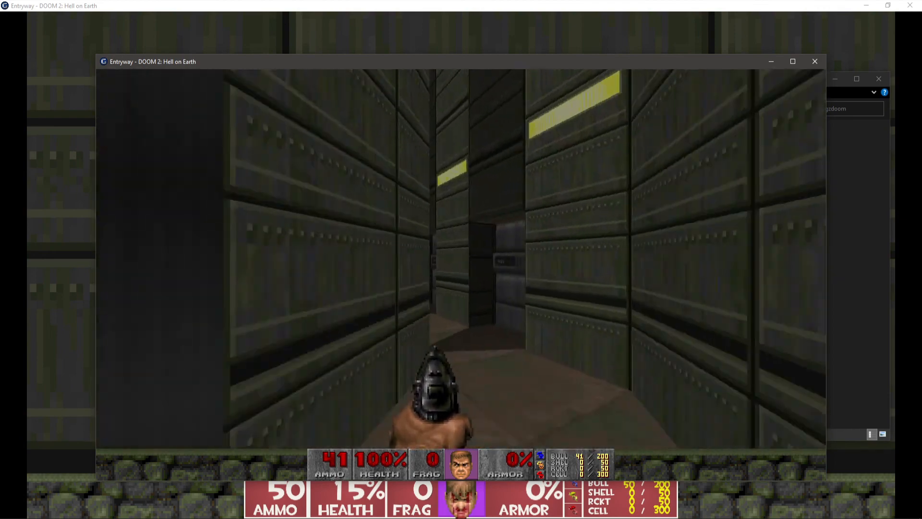
{"action": "key", "text": "w"}
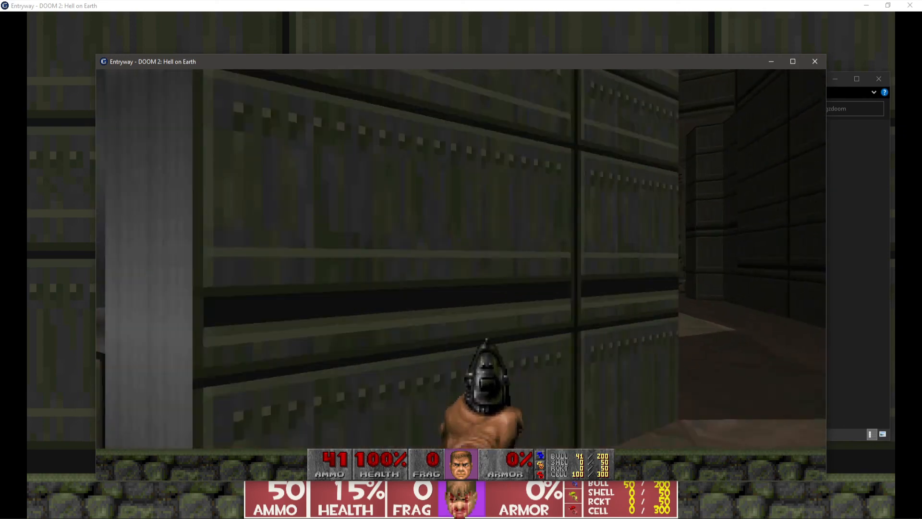
{"action": "key", "text": "w"}
{"action": "key", "text": "e"}
{"action": "key", "text": "w"}
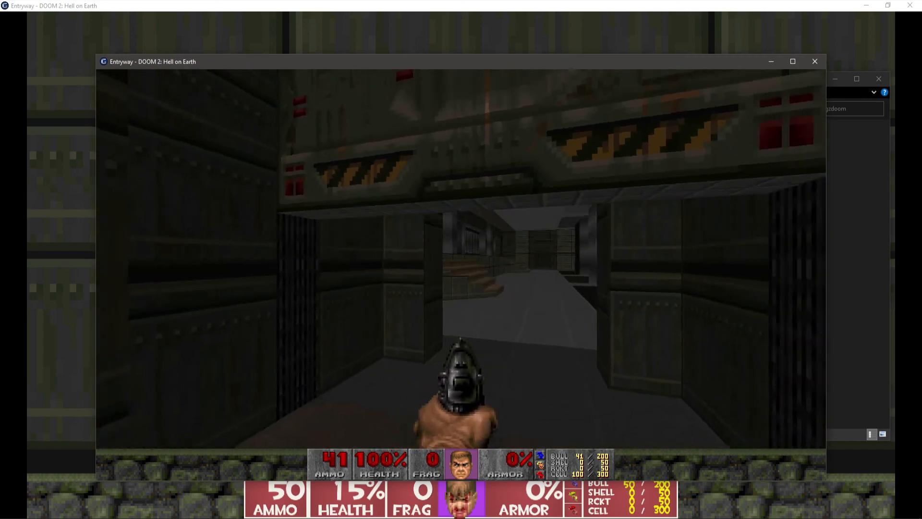
{"action": "key", "text": "w"}
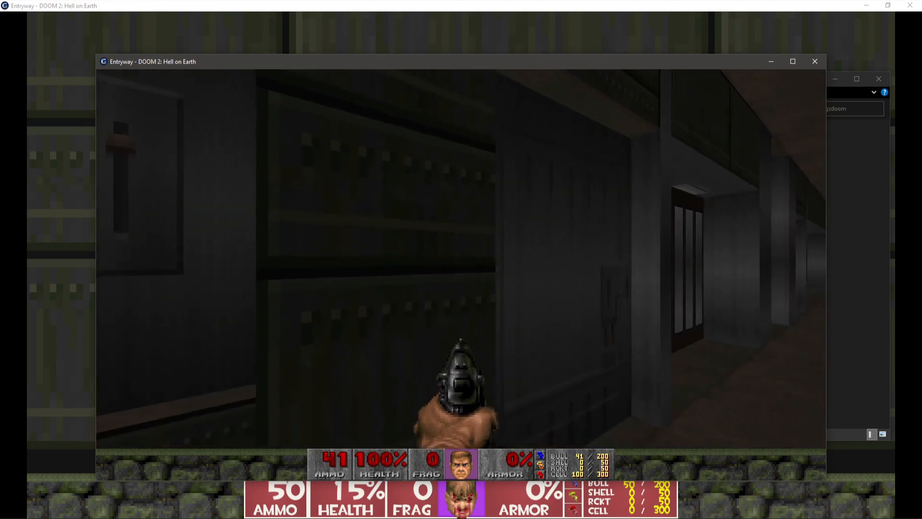
{"action": "key", "text": "w"}
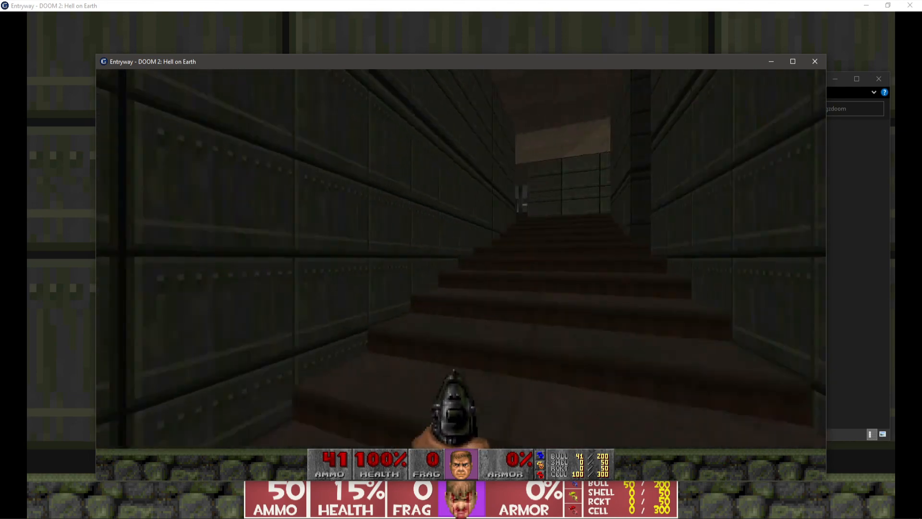
{"action": "key", "text": "w"}
{"action": "key", "text": "w"}
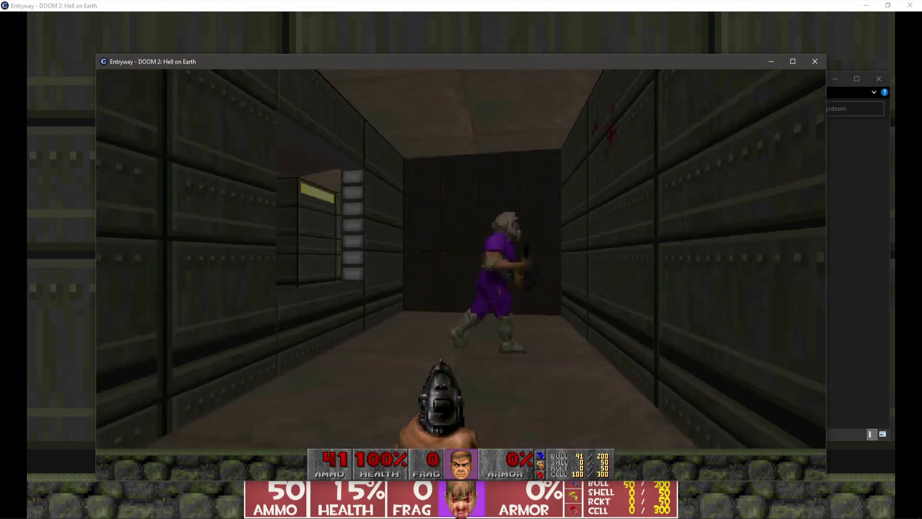
- Switch to the fist and punch the other player until they are fragged
{"action": "key", "text": "1"}
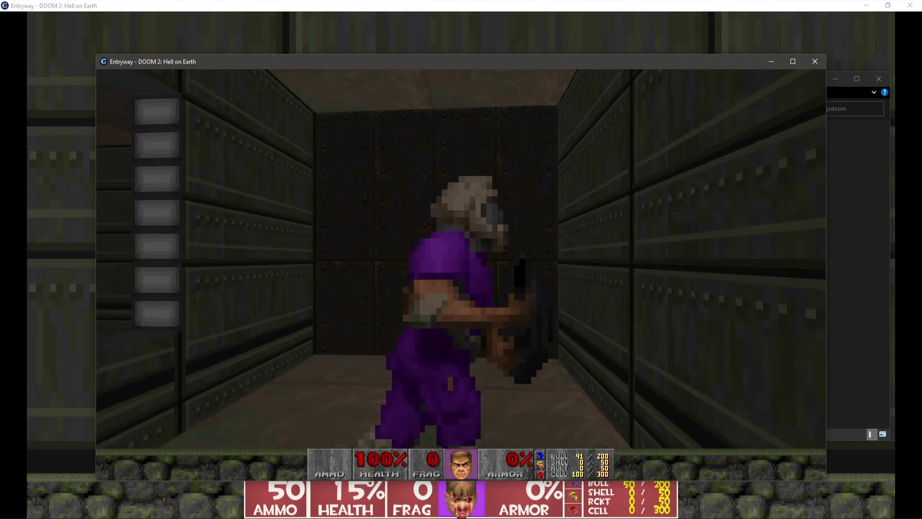
{"action": "key", "text": "w"}
{"action": "left_click", "coordinate": [461, 260]}
{"action": "key", "text": "w"}
{"action": "left_click", "coordinate": [461, 259]}
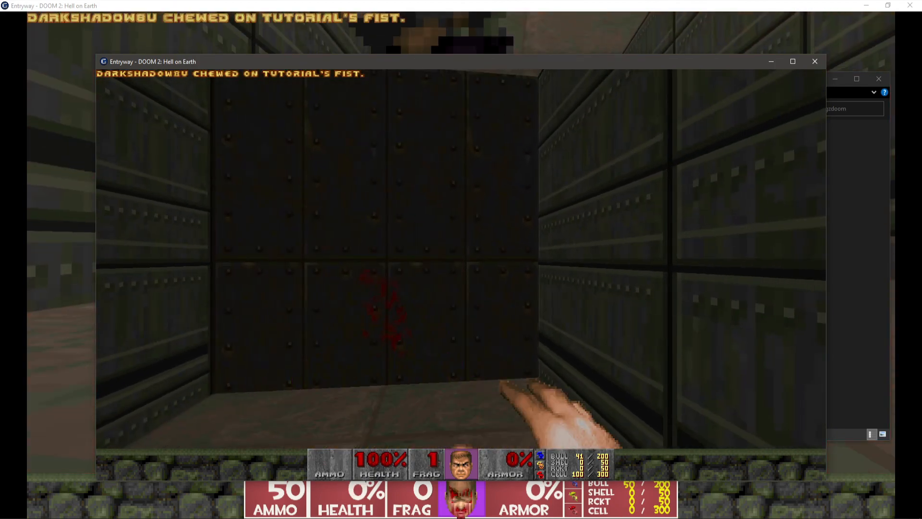
- Strafe and turn around the corridor near the fragged player's body
{"action": "key", "text": "s"}
{"action": "key", "text": "a"}
{"action": "key", "text": "d"}
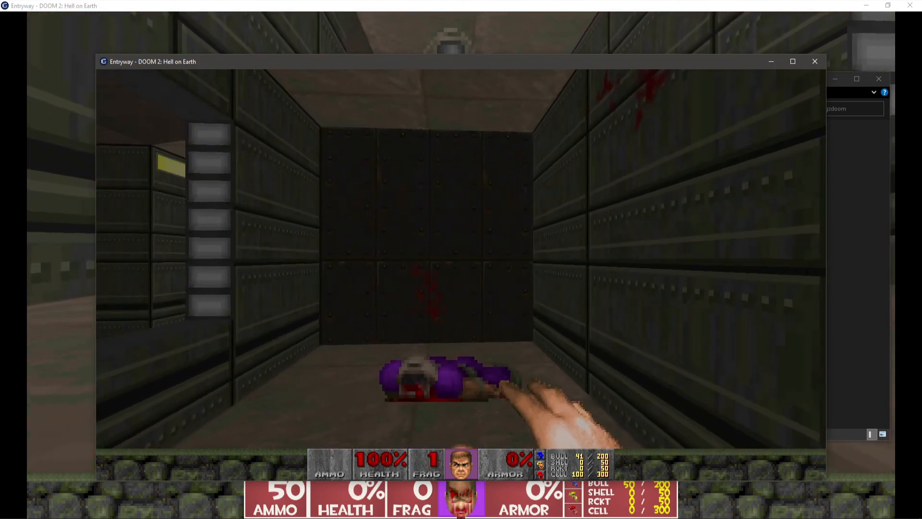
{"action": "key", "text": "a"}
{"action": "key", "text": "d"}
{"action": "key", "text": "d"}
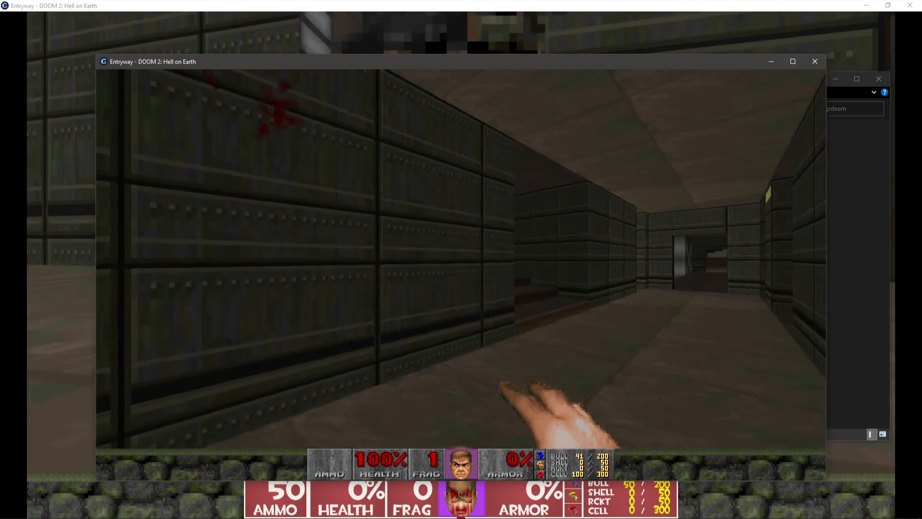
{"action": "key", "text": "w"}
{"action": "key", "text": "a"}
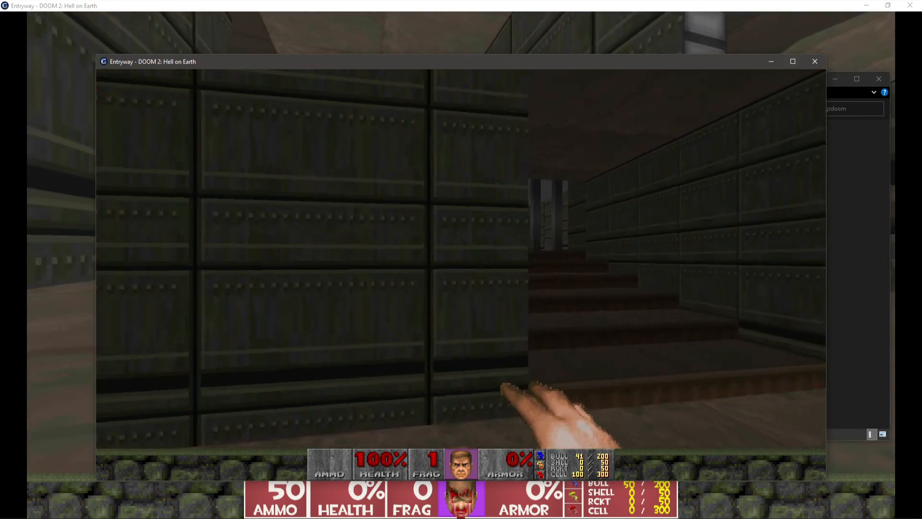
{"action": "key", "text": "d"}
{"action": "key", "text": "a"}
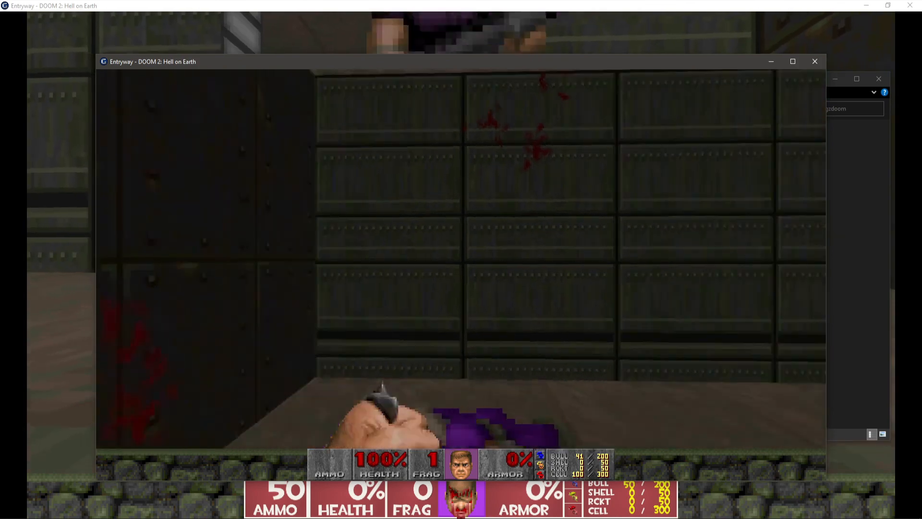
{"action": "key", "text": "d"}
{"action": "key", "text": "ctrl"}
{"action": "key", "text": "Right"}
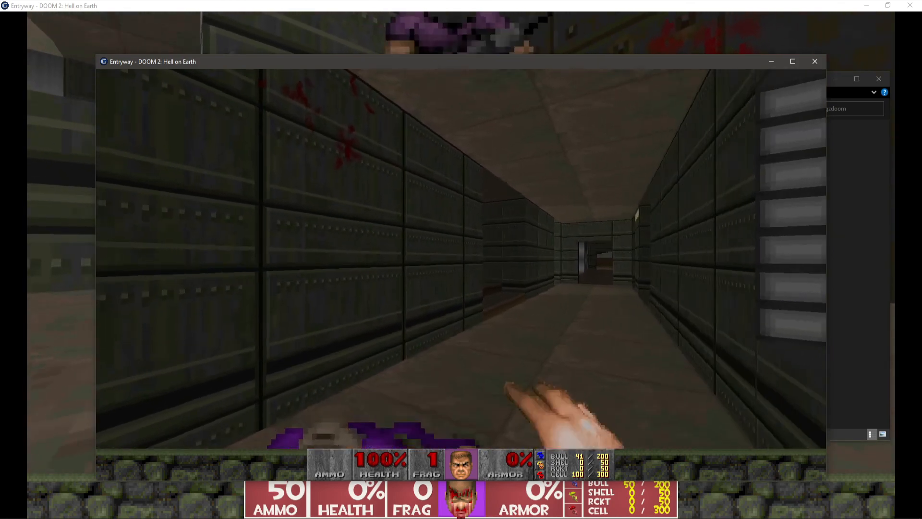